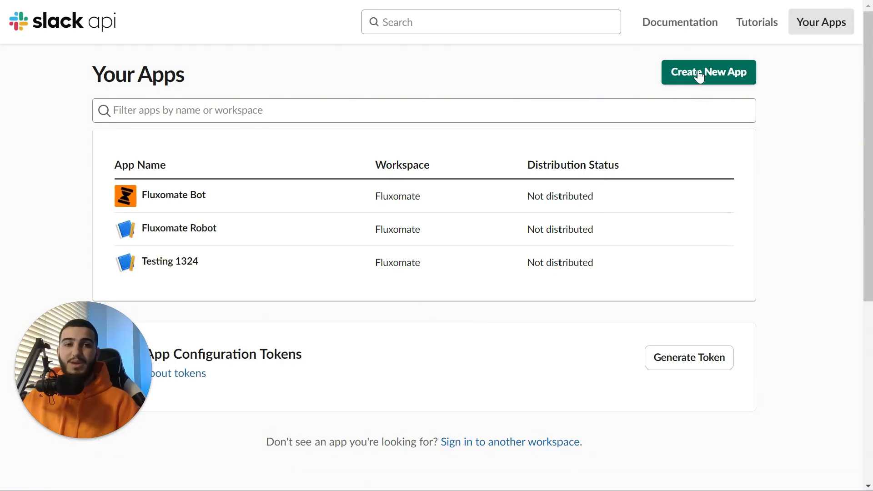
Set up a from-scratch app named 'Youtube Testing App' in the Fluxomate workspace
left_click(699, 73)
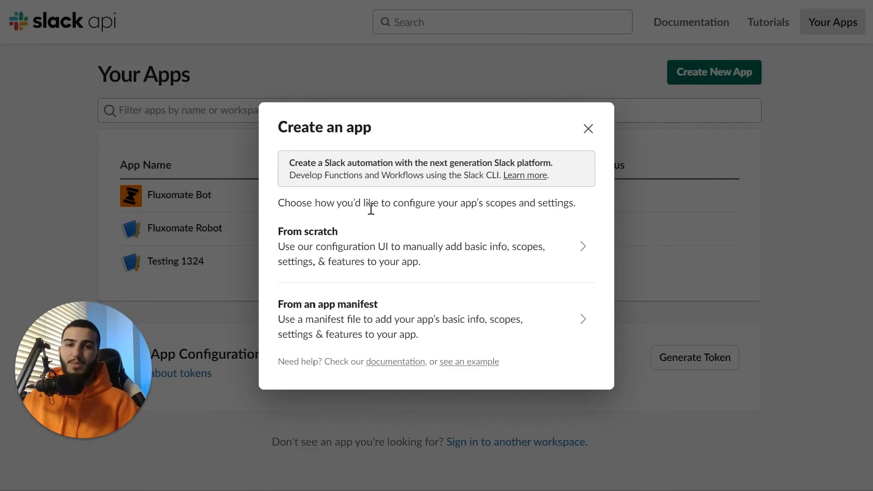
left_click(381, 235)
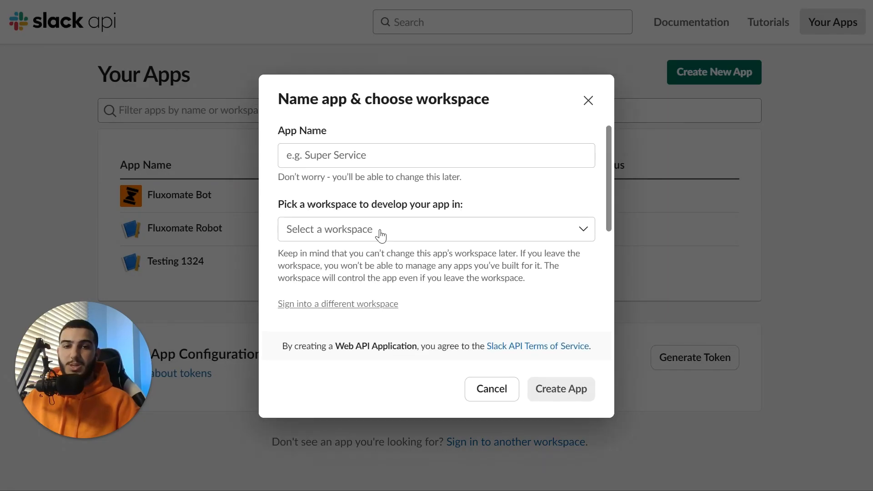
left_click(383, 165)
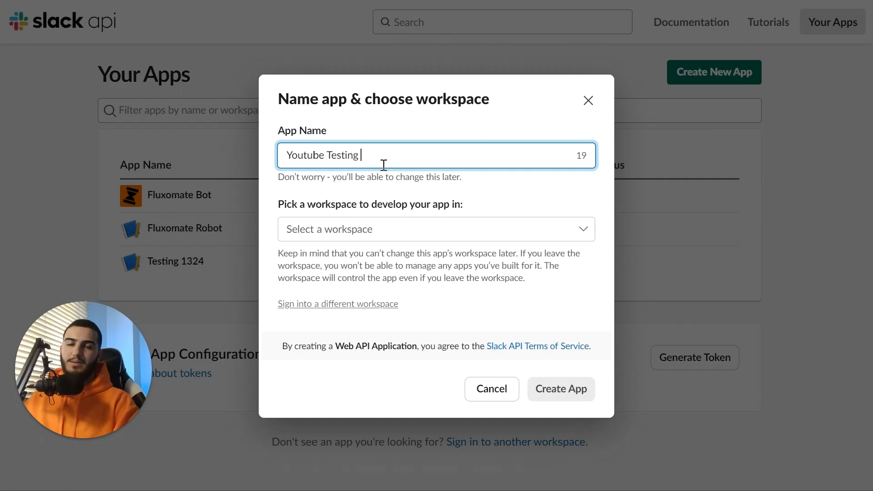
type("Youtube Testing App")
left_click(426, 231)
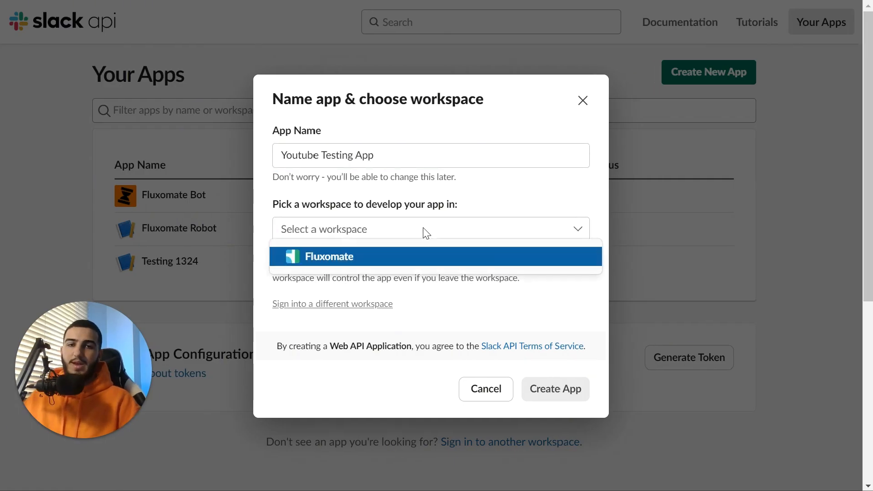
left_click(388, 258)
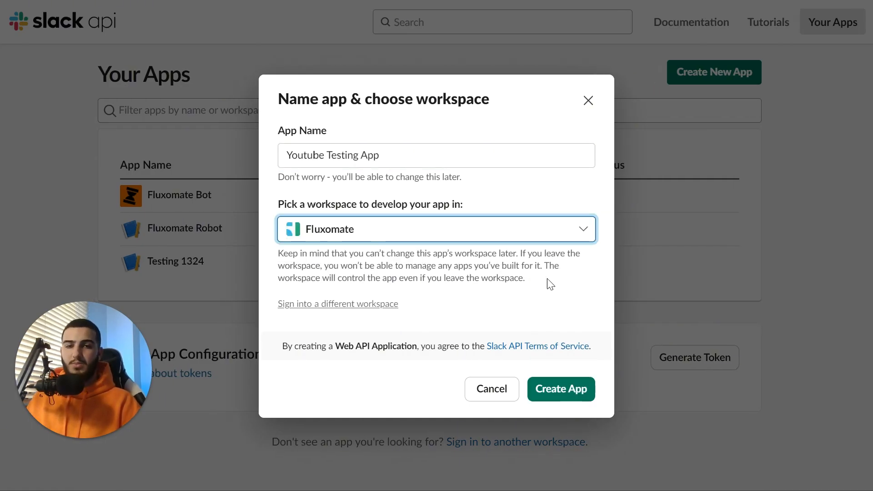
Create the app and review its Basic Information page in full-screen view
left_click(592, 387)
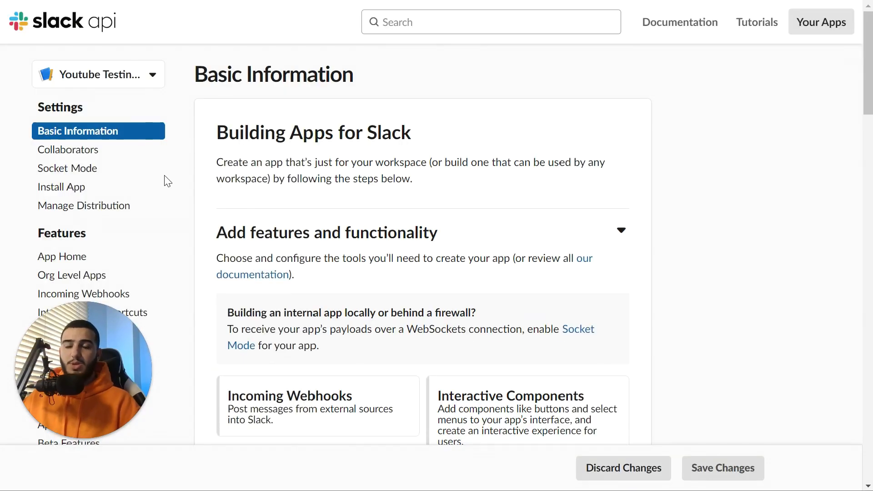
scroll(390, 248, "down", 5)
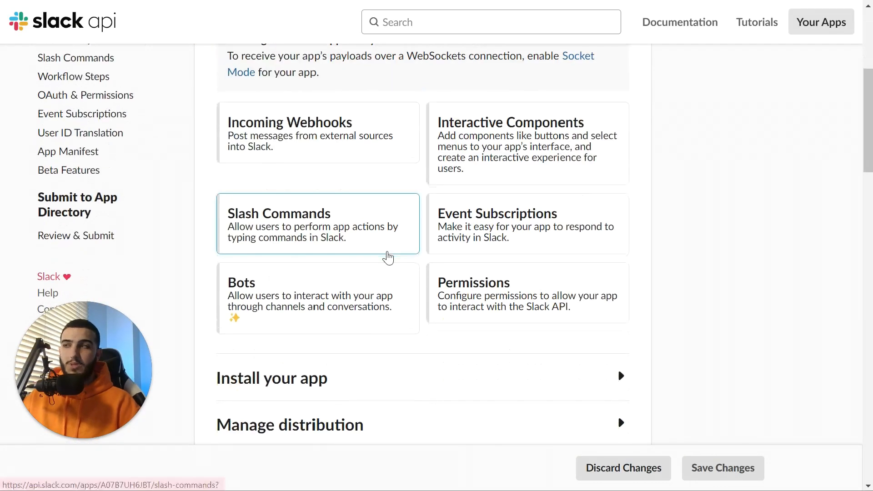
key("F11")
scroll(342, 245, "up", 4)
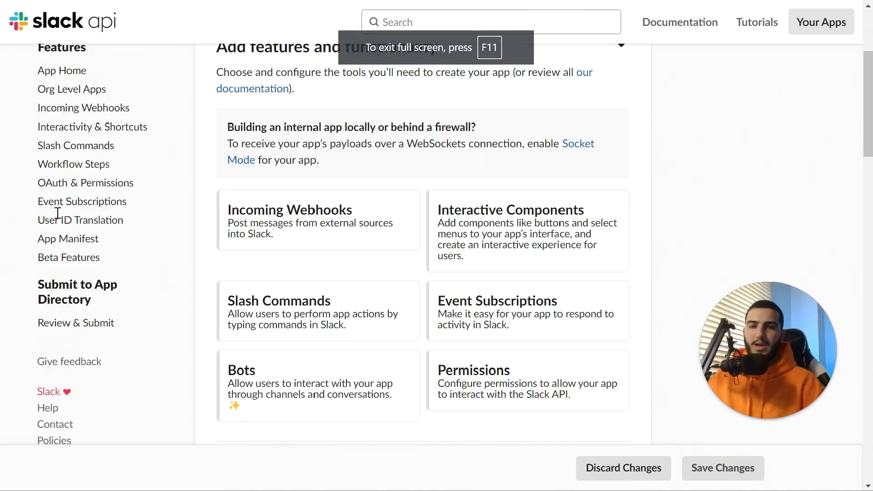
scroll(319, 243, "up", 2)
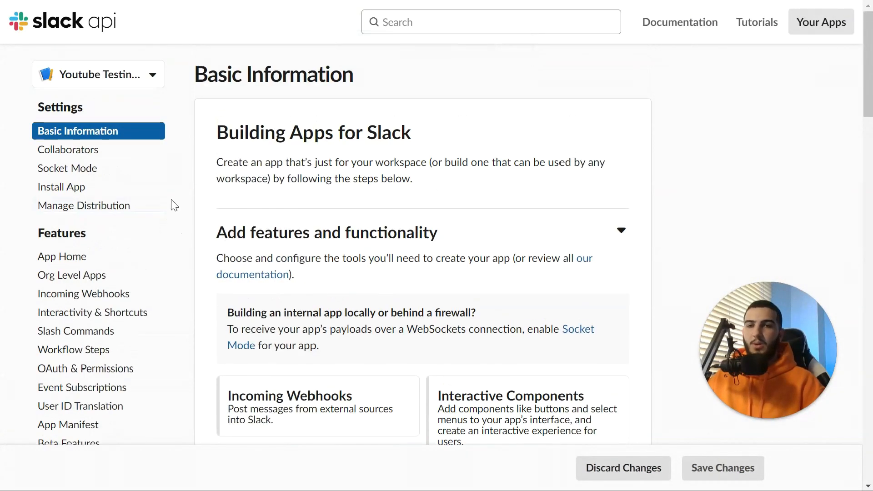
scroll(172, 201, "down", 2)
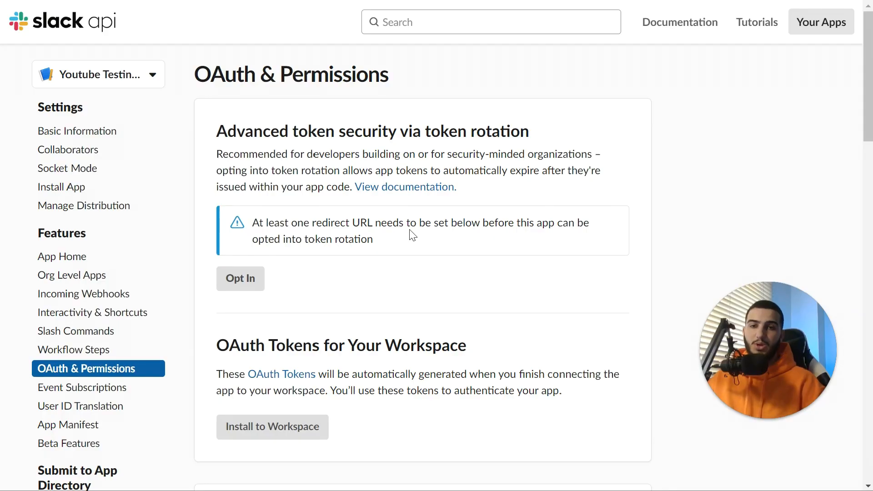
Add chat:write, im:read and im:write as bot token scopes
scroll(410, 234, "down", 13)
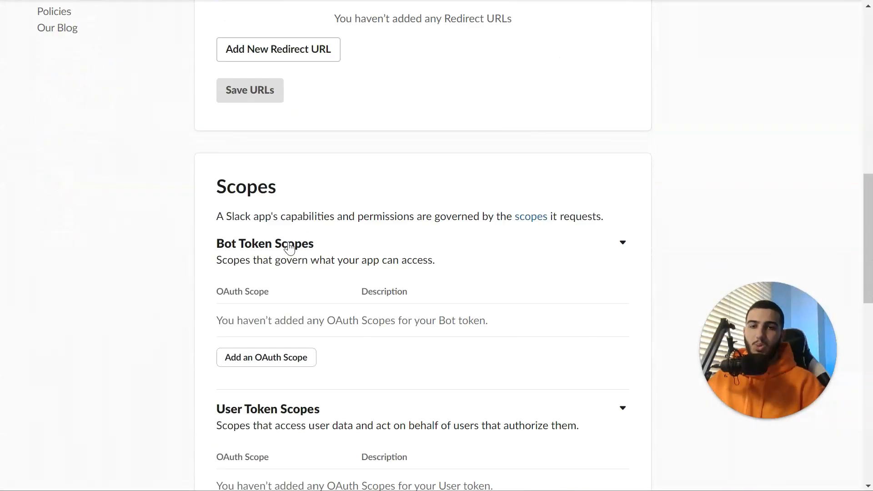
scroll(289, 248, "down", 3)
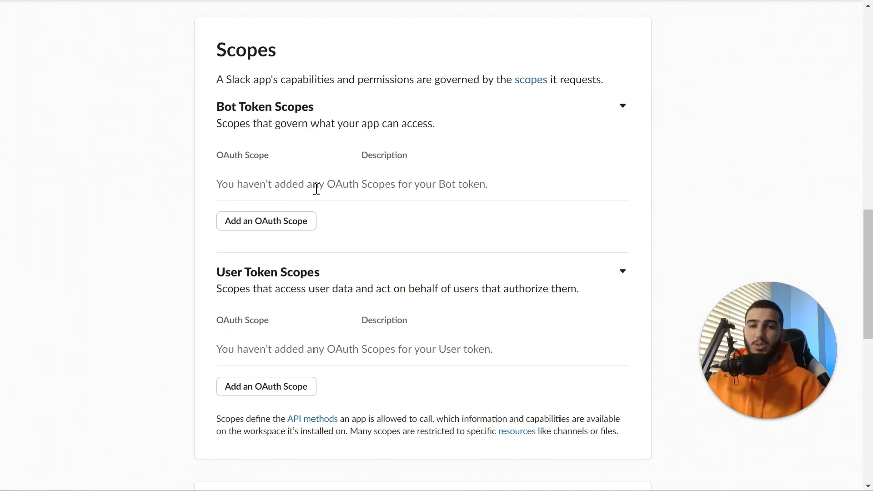
left_click(298, 223)
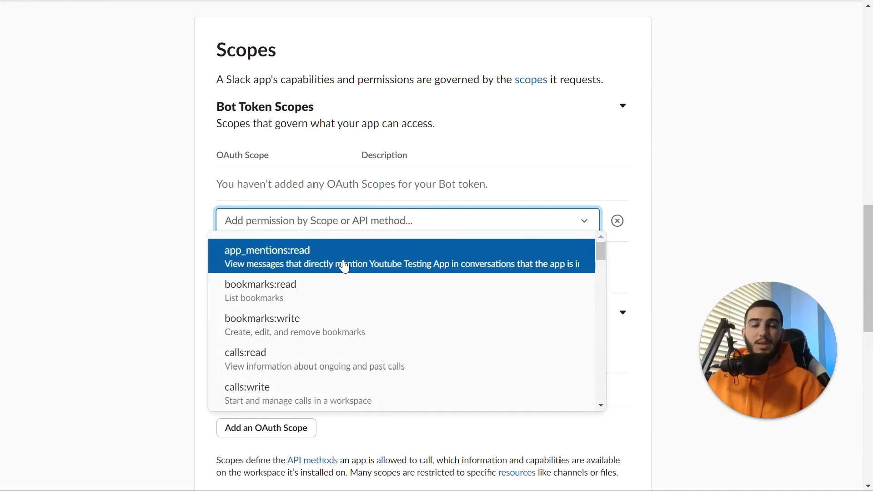
scroll(353, 293, "down", 6)
scroll(353, 293, "down", 5)
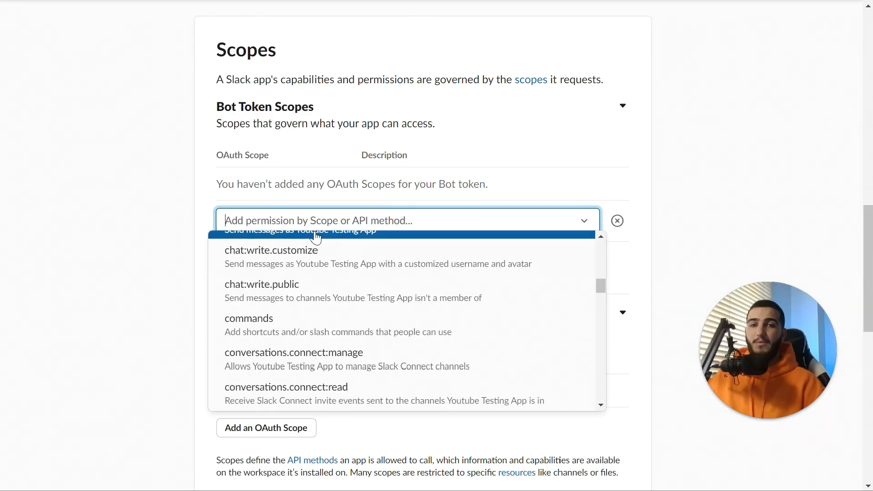
left_click(322, 217)
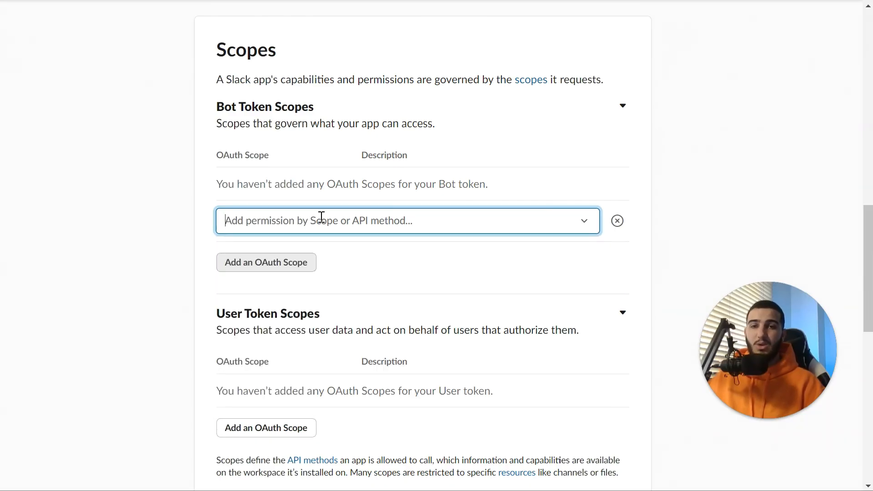
type("chat:")
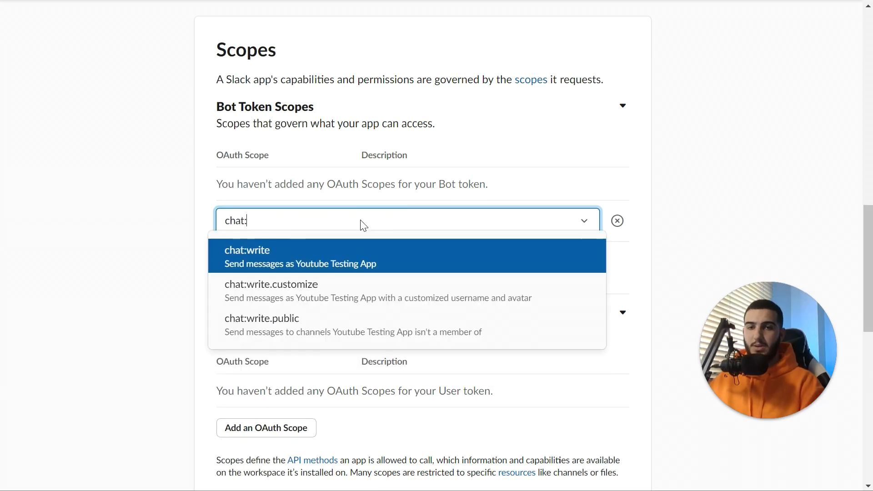
left_click(347, 269)
left_click(290, 235)
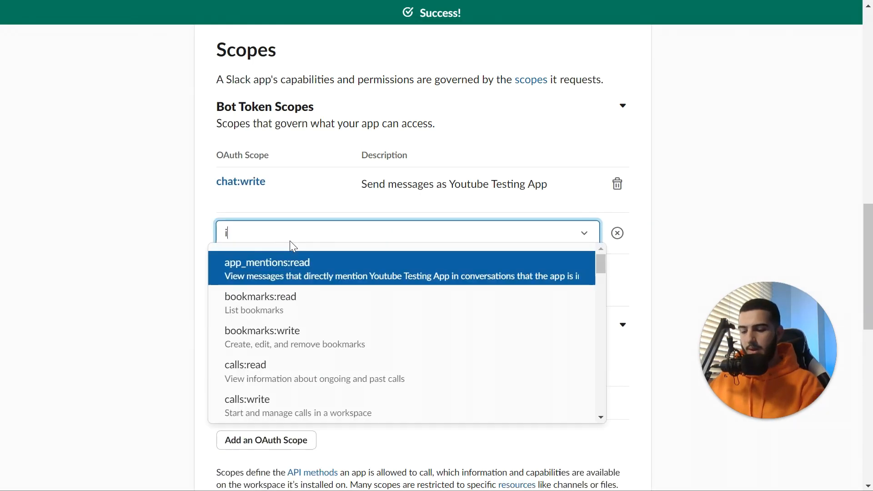
type("im")
left_click(282, 300)
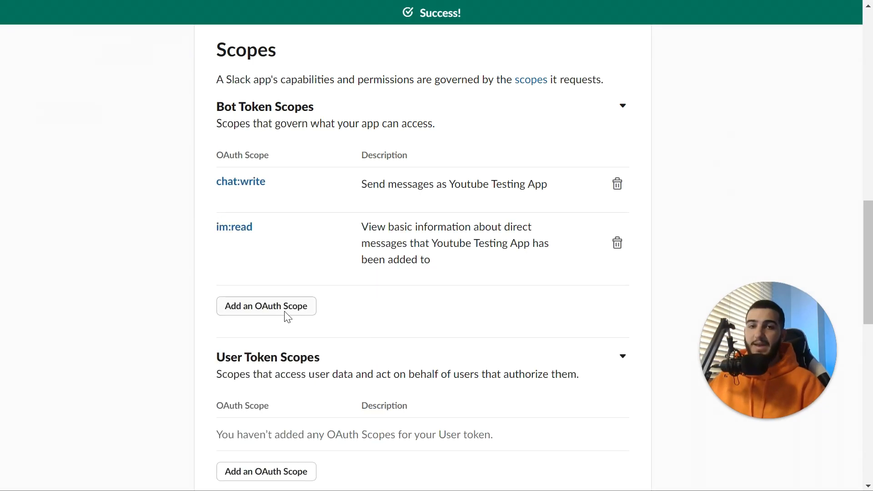
left_click(273, 307)
type("im")
left_click(264, 369)
Add chat:write, im:read and im:write as user token scopes
scroll(262, 355, "down", 3)
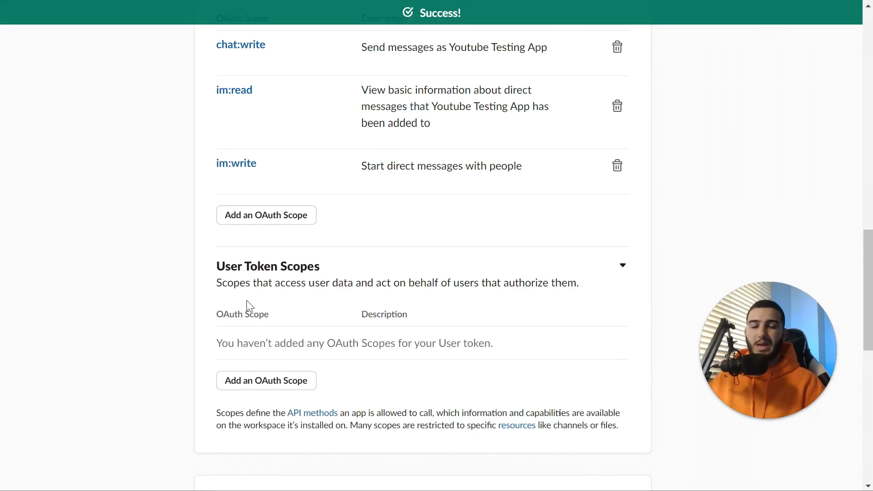
left_click(262, 387)
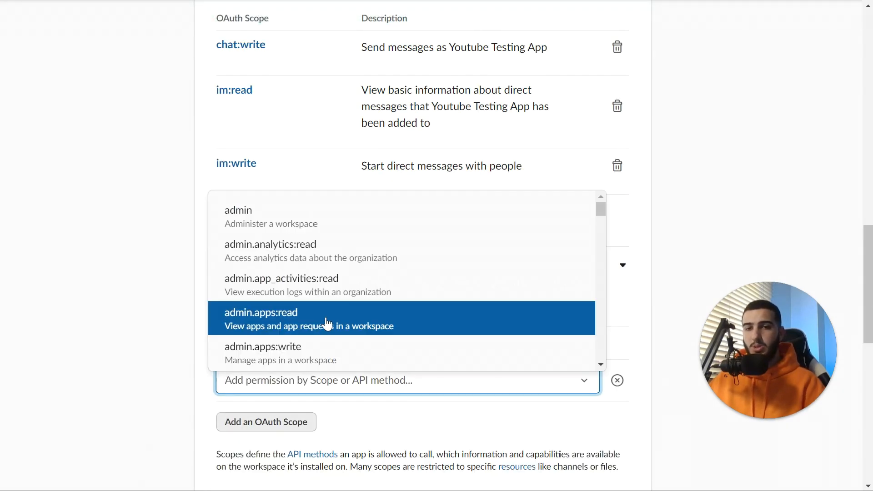
type("c")
type("h")
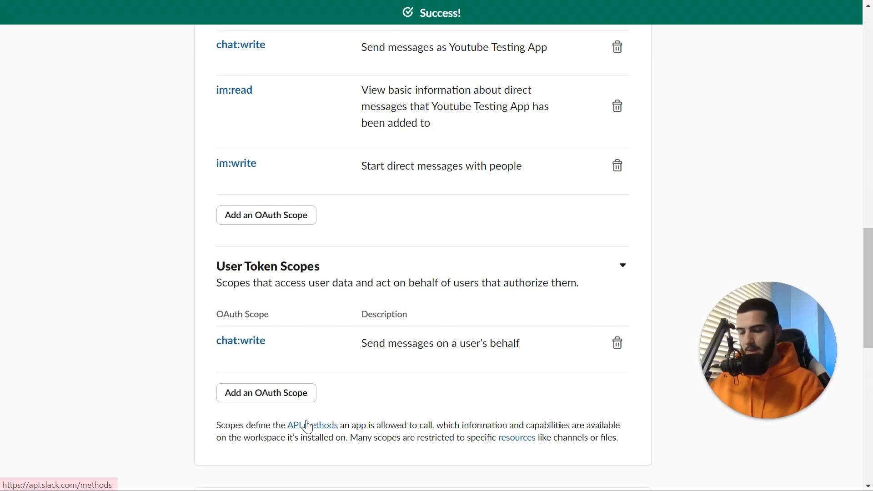
left_click(317, 394)
type("im")
double_click(302, 284)
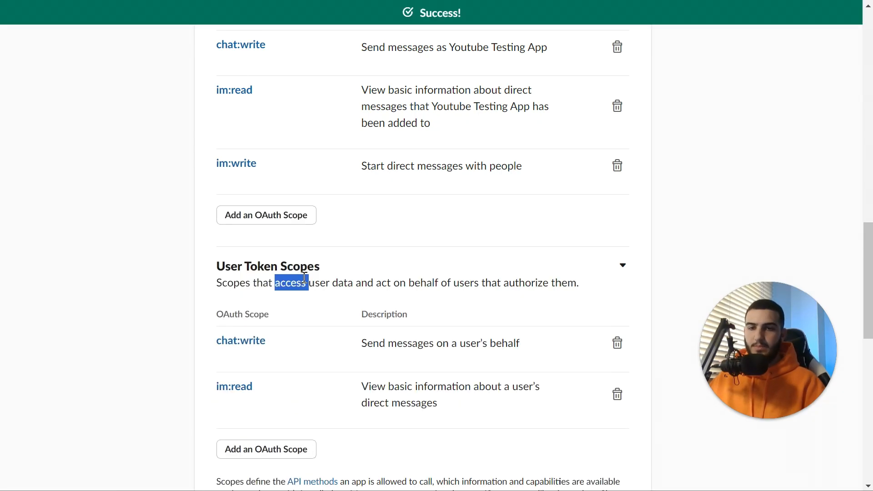
left_click(272, 445)
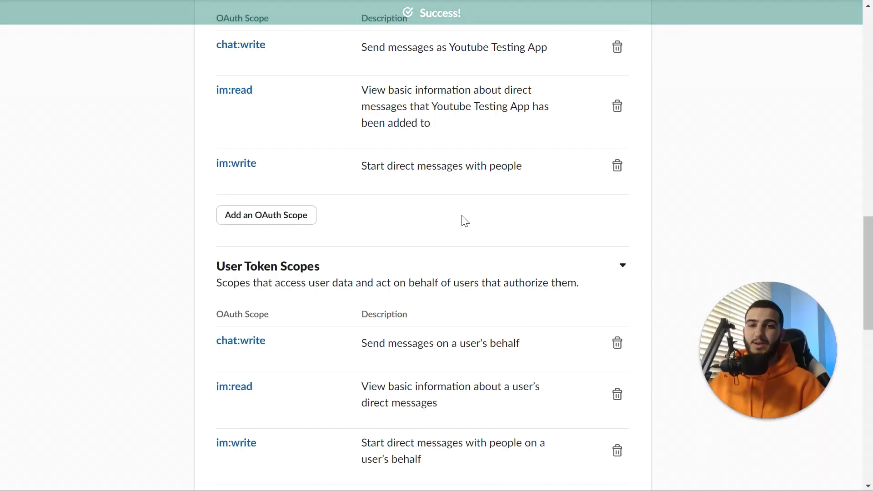
scroll(463, 220, "down", 2)
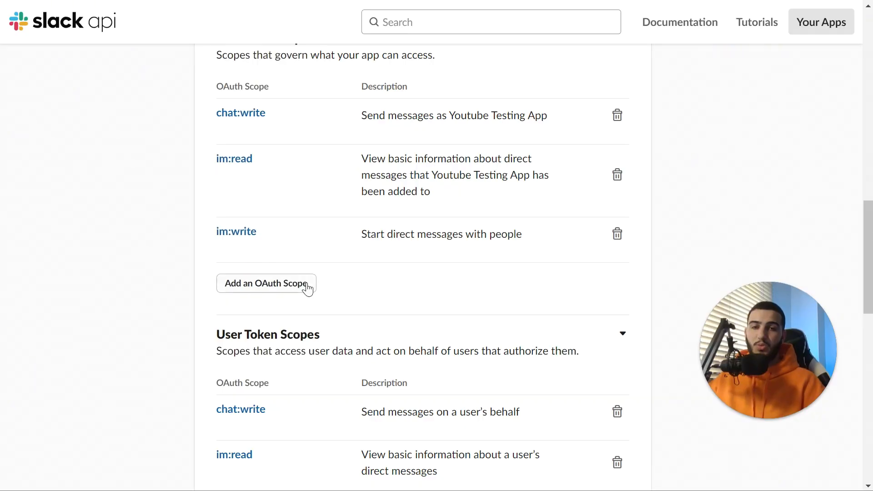
Review the added user token scopes and dismiss the scope search list
left_click(308, 288)
scroll(316, 305, "down", 6)
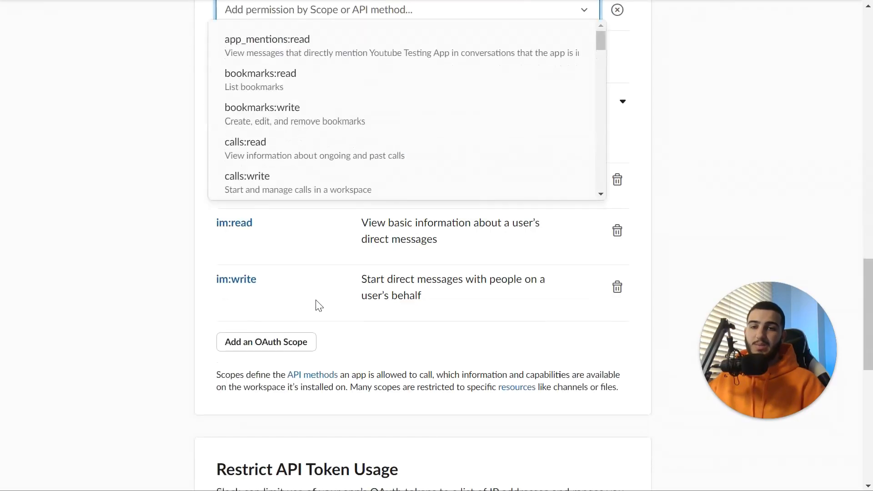
scroll(348, 189, "up", 3)
scroll(348, 189, "down", 4)
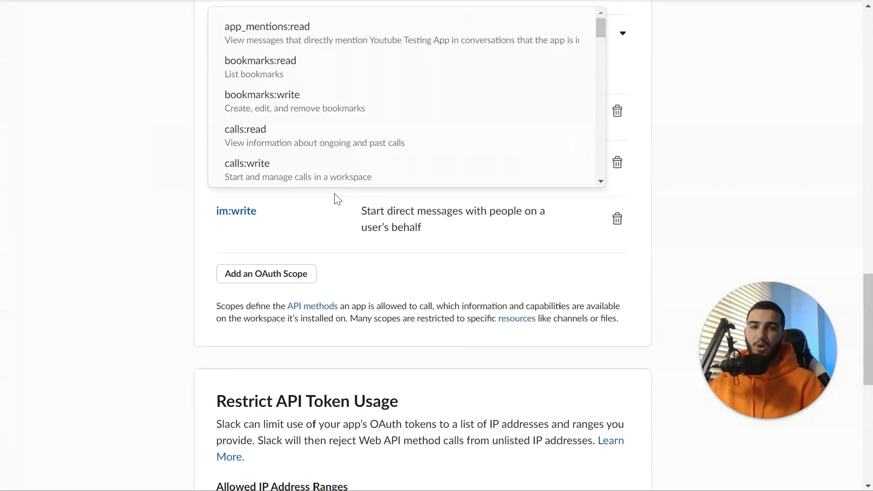
scroll(337, 199, "up", 2)
scroll(337, 199, "down", 2)
scroll(597, 54, "down", 5)
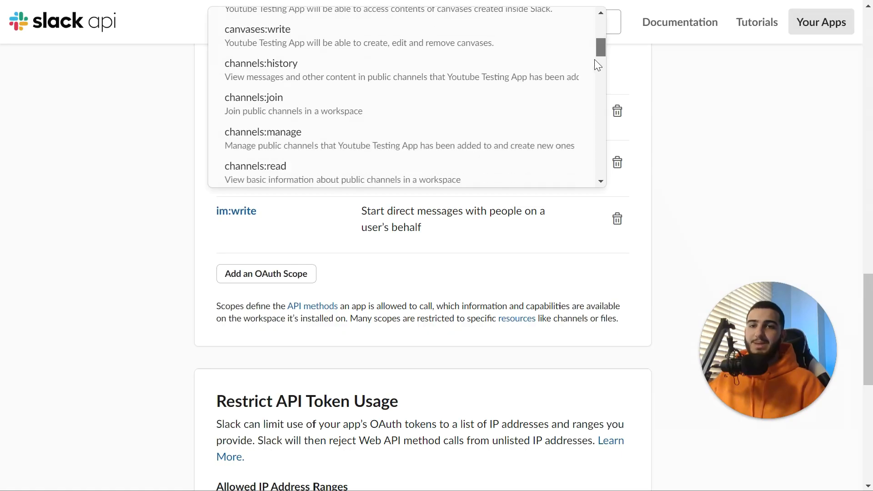
scroll(586, 91, "down", 10)
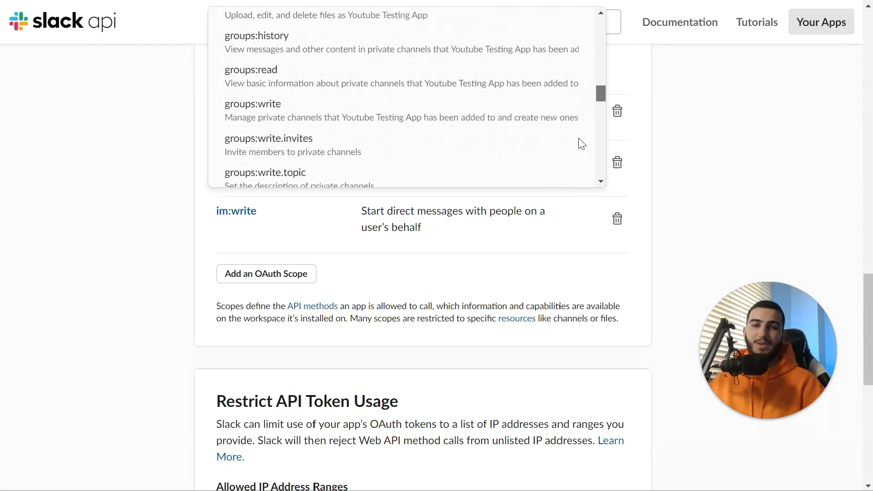
scroll(581, 144, "down", 10)
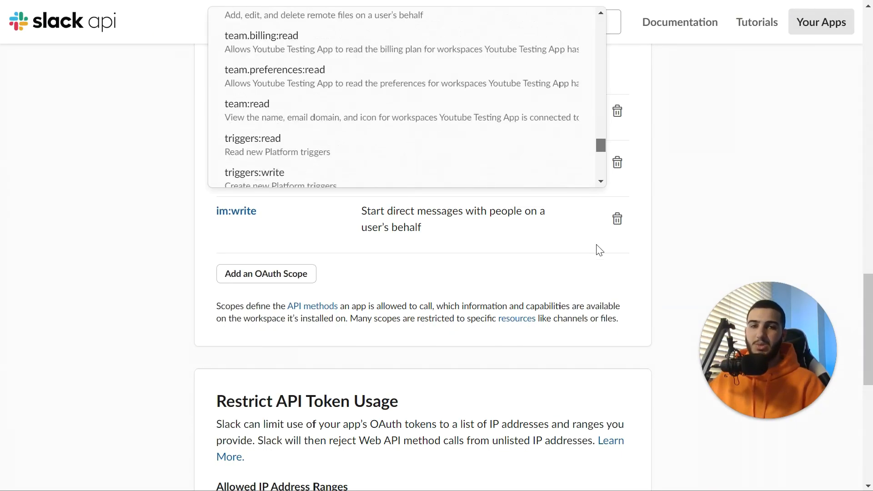
scroll(824, 177, "up", 5)
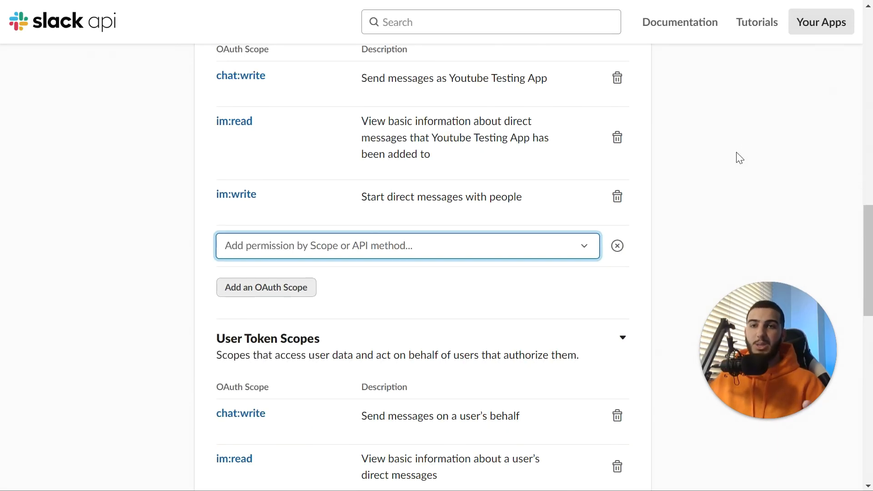
left_click(170, 210)
Go to Basic Information and bring its Display Information section into view
scroll(172, 224, "up", 10)
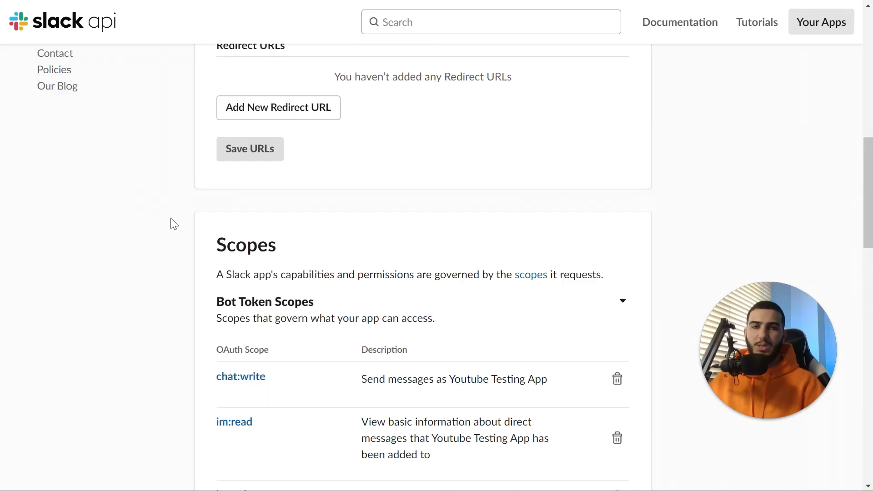
scroll(200, 248, "up", 4)
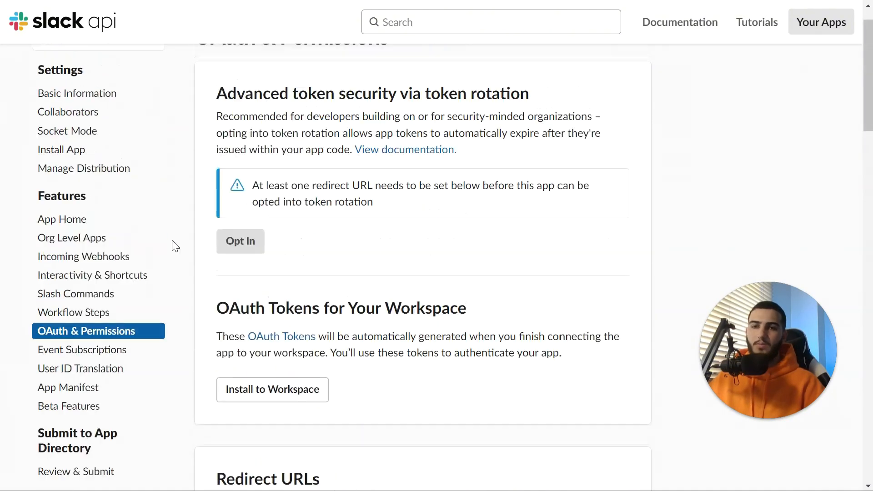
left_click(124, 88)
scroll(532, 226, "down", 15)
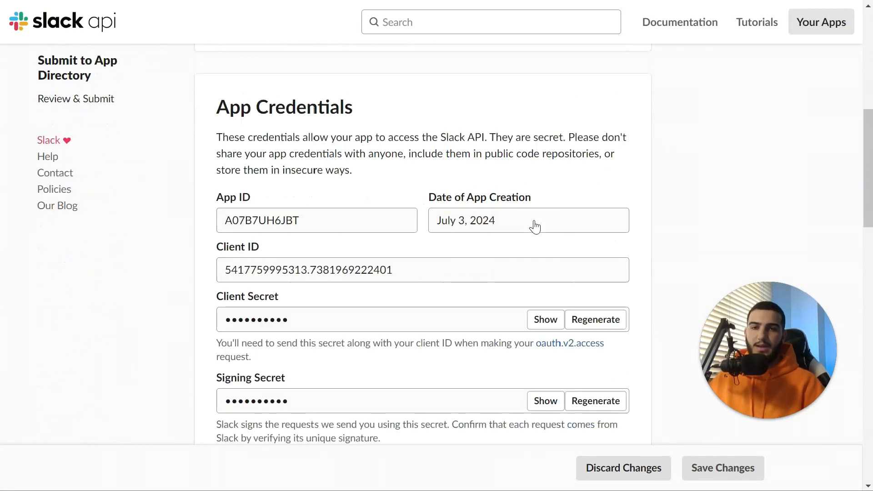
scroll(529, 227, "down", 10)
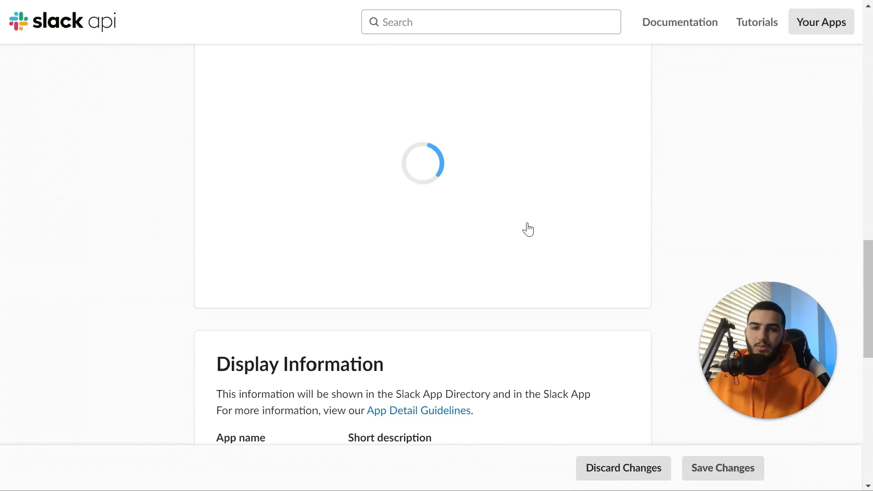
scroll(523, 229, "up", 4)
scroll(510, 236, "down", 7)
scroll(455, 291, "down", 3)
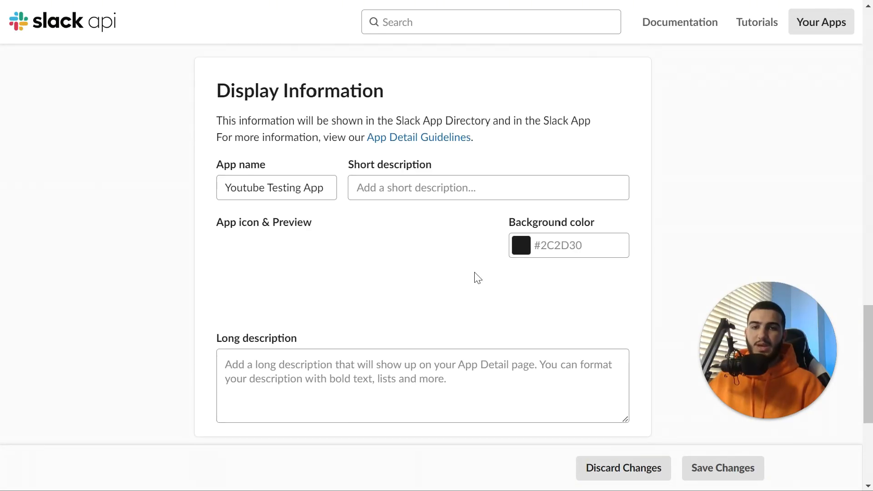
Pick blue #0040ff as the app's background colour and save Display Information
scroll(314, 232, "down", 1)
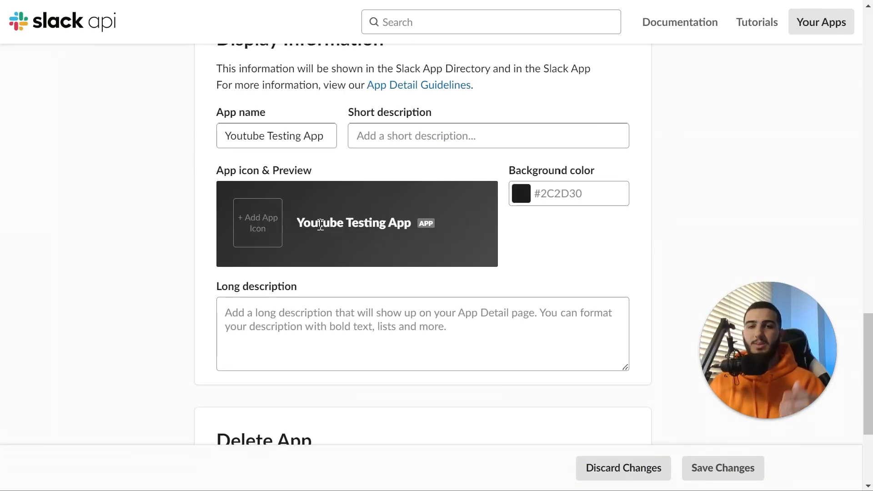
scroll(363, 164, "up", 1)
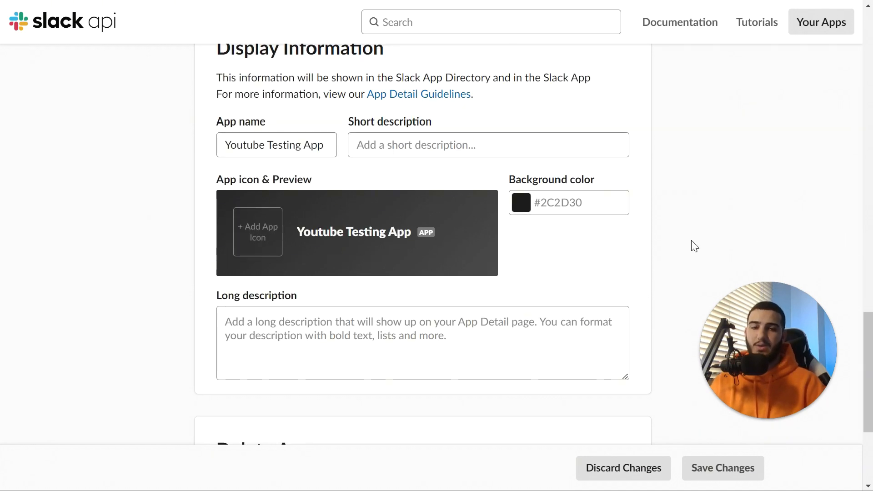
scroll(633, 259, "down", 4)
scroll(569, 271, "up", 5)
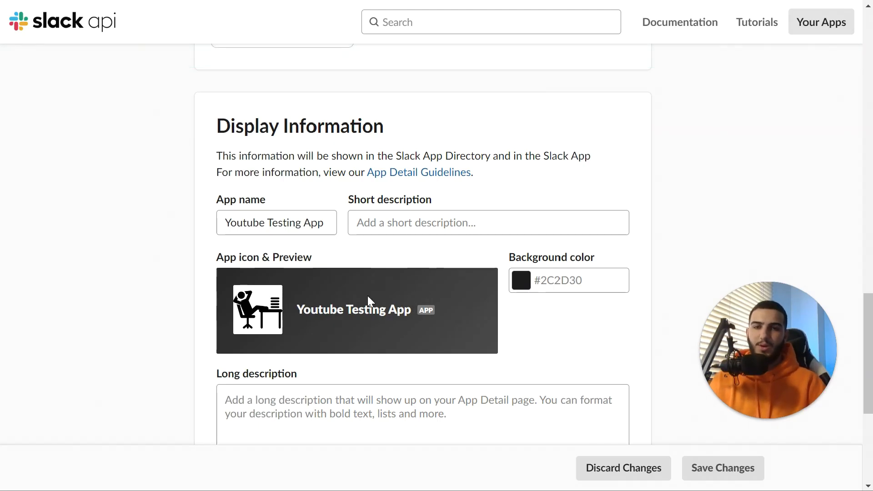
left_click(521, 284)
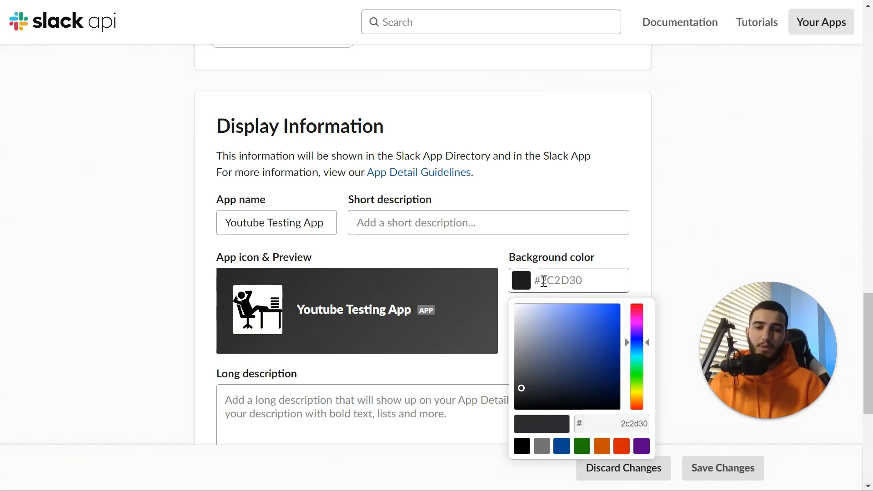
left_click(616, 312)
left_click(718, 335)
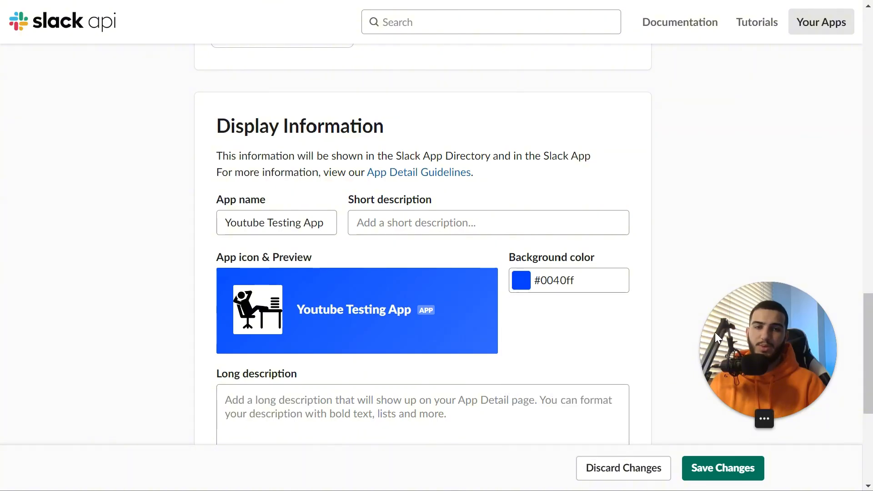
scroll(471, 302, "down", 5)
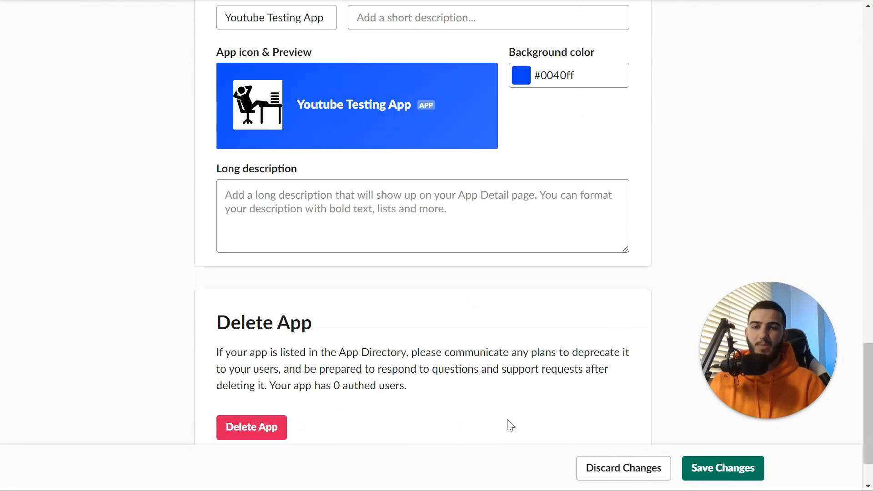
left_click(692, 473)
scroll(294, 289, "up", 13)
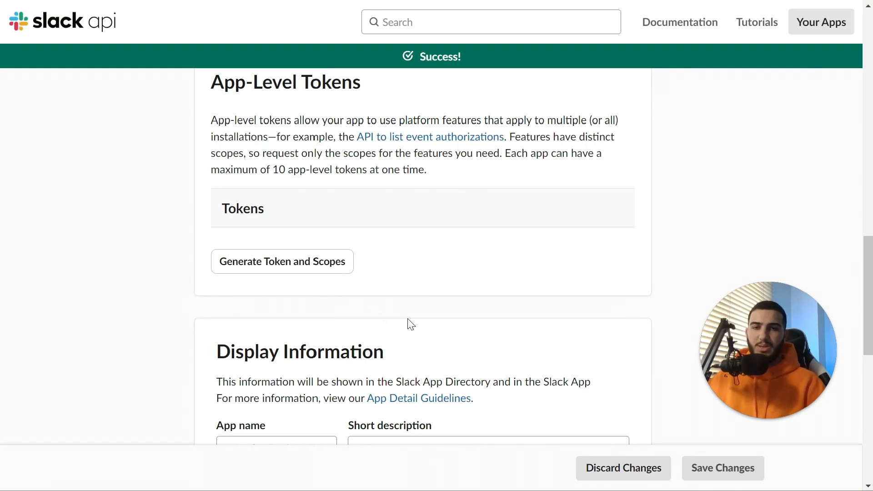
scroll(403, 317, "up", 16)
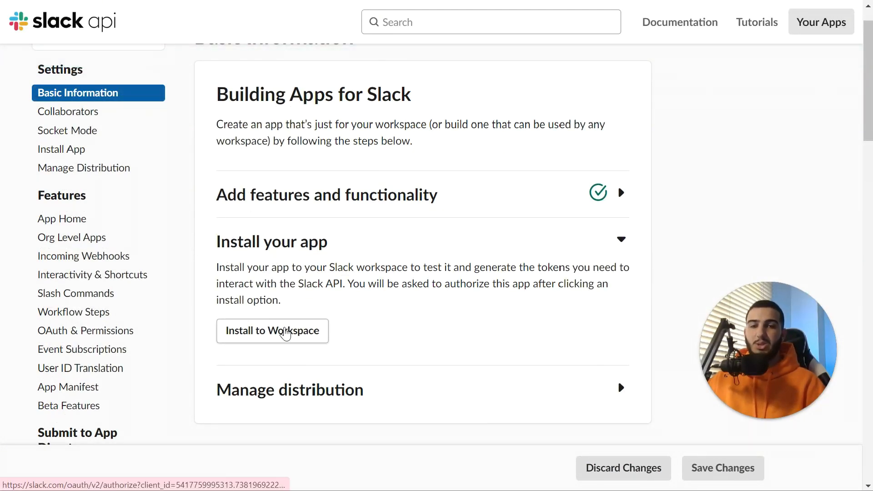
Install Youtube Testing App to the Fluxomate workspace and review its permission request
left_click(285, 332)
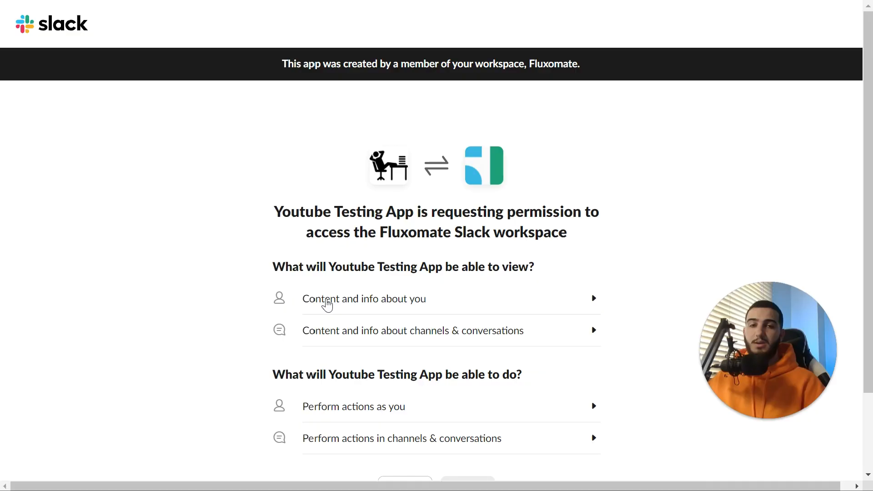
scroll(325, 305, "down", 2)
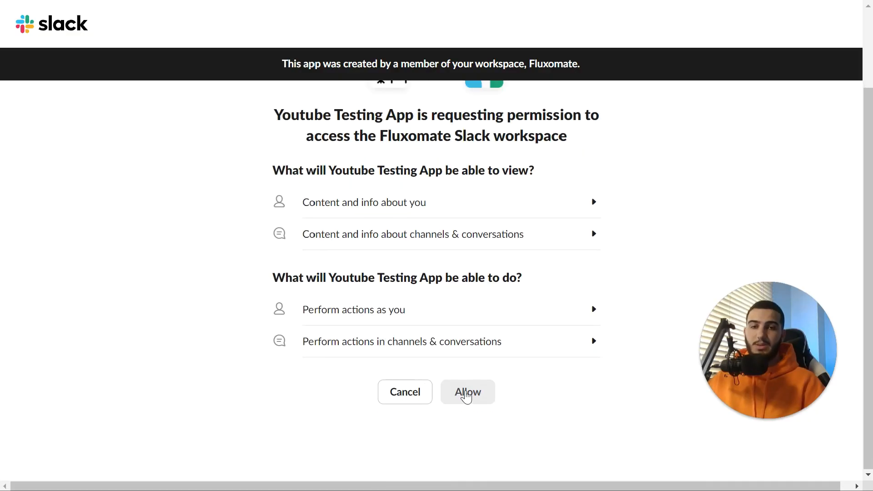
scroll(524, 355, "up", 1)
scroll(520, 356, "down", 1)
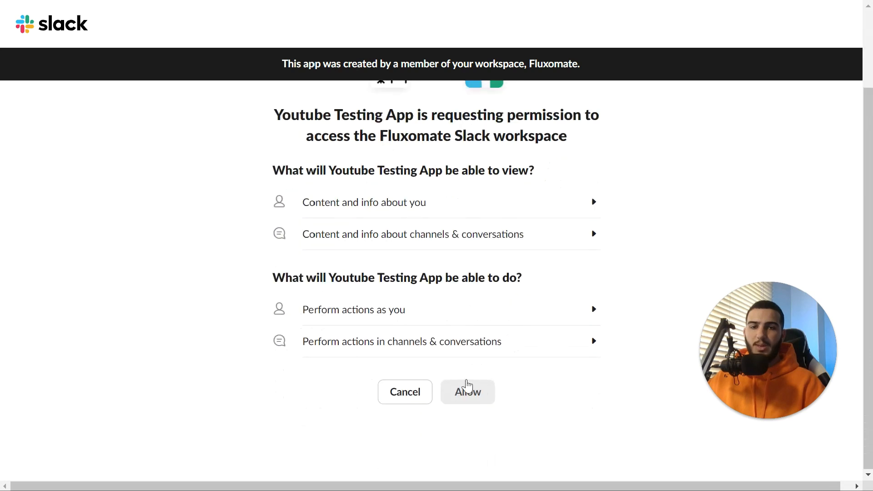
Allow the app's access, then open Youtube Testing App from Slack's Apps list
left_click(466, 394)
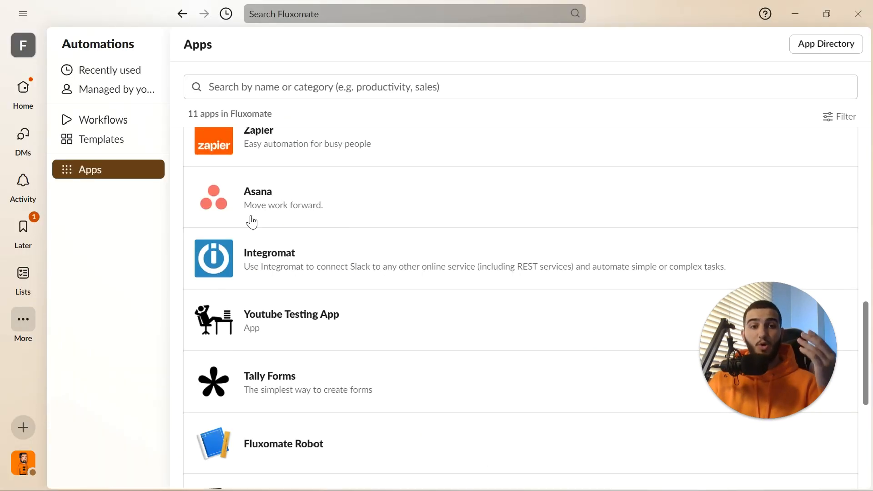
scroll(388, 309, "down", 1)
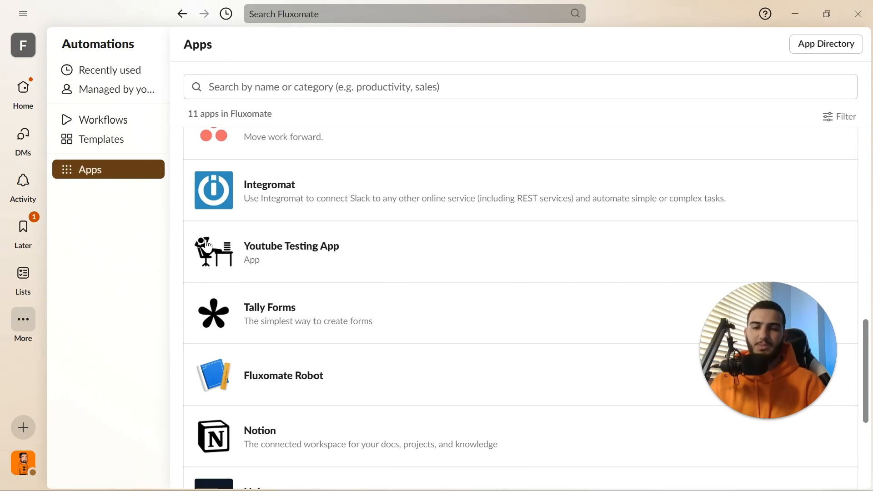
left_click(209, 245)
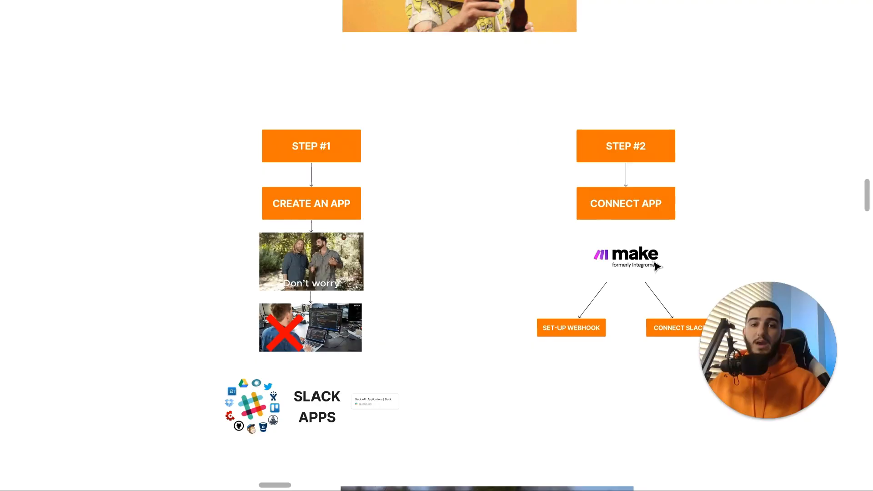
scroll(654, 263, "up", 7)
left_click_drag(654, 263, 392, 4)
scroll(393, 267, "up", 5)
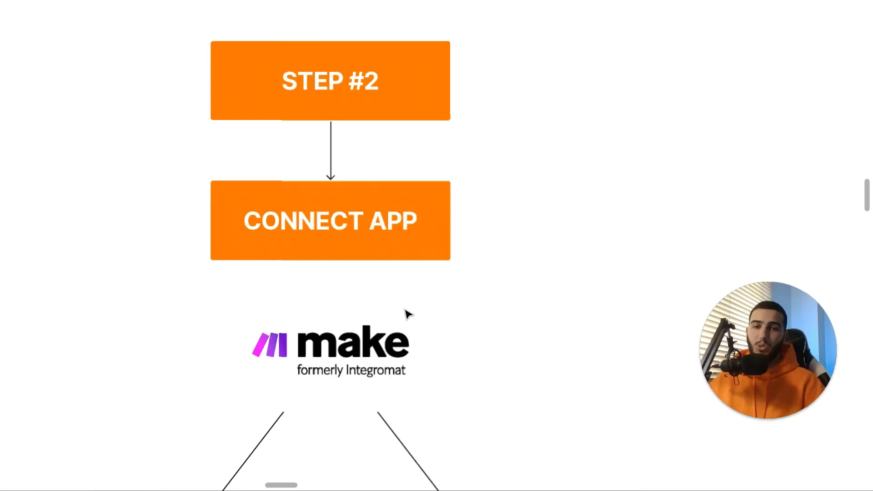
left_click_drag(407, 314, 497, 180)
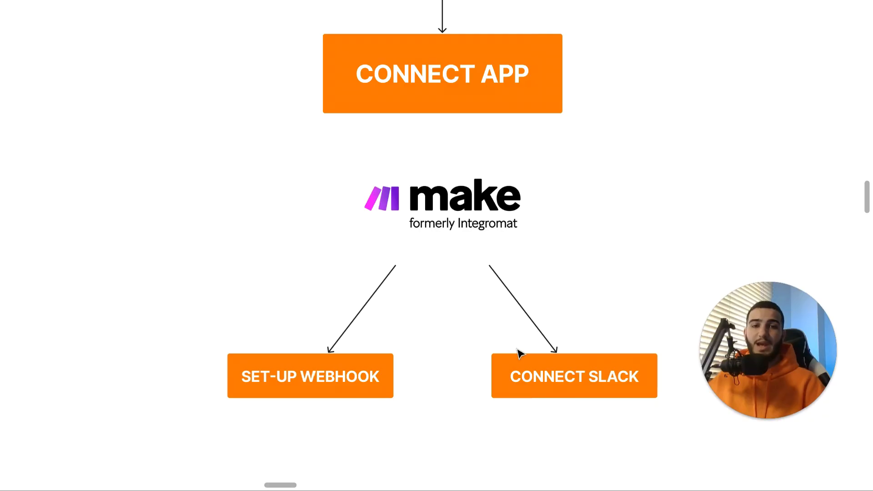
left_click(556, 393)
left_click(683, 272)
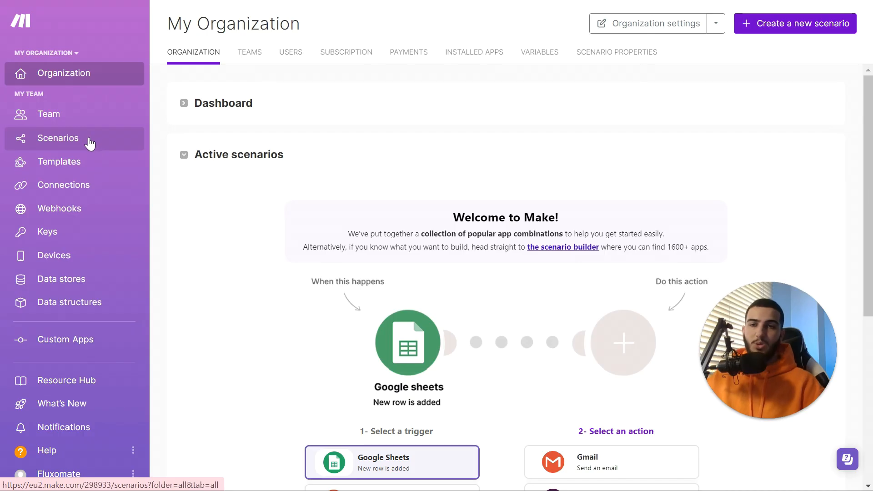
Create a new Make scenario and name it 'Slack APP WebHook'
left_click(89, 143)
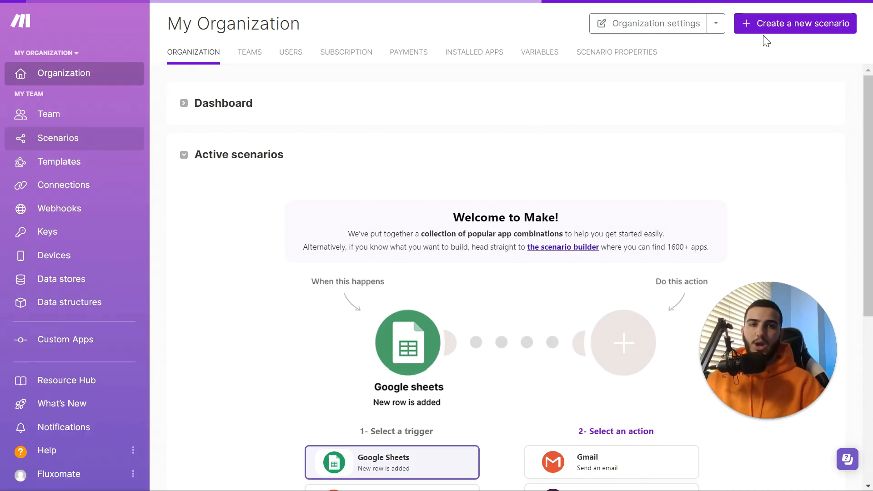
left_click(766, 32)
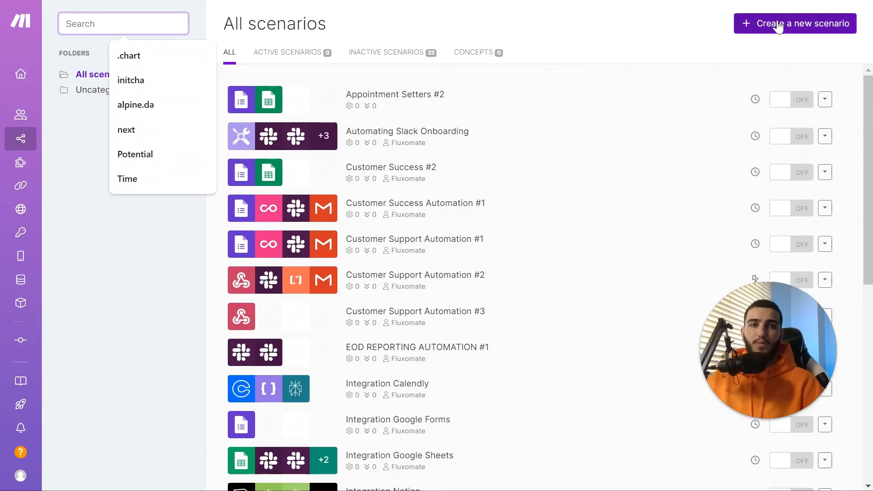
left_click(780, 27)
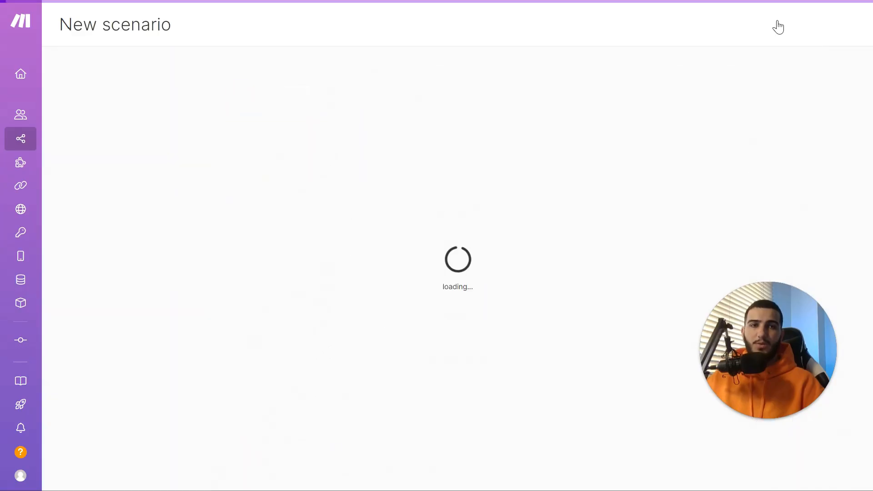
left_click(138, 23)
type("Slack APP WebHook")
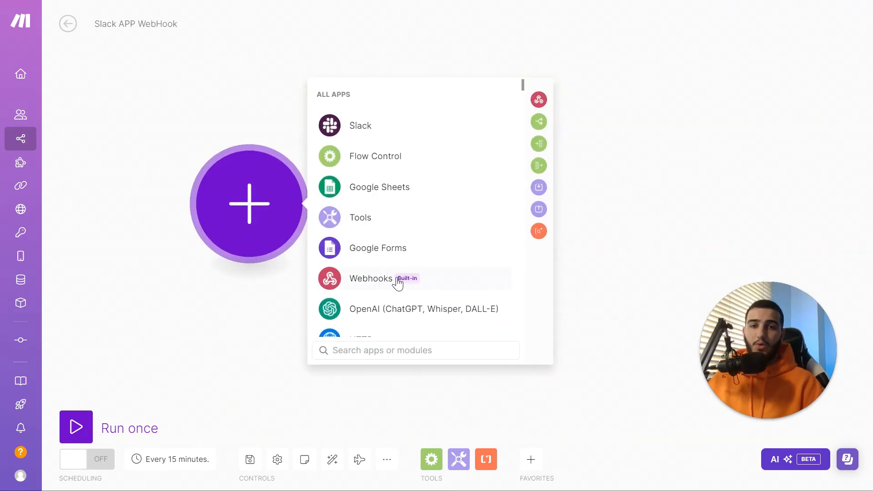
Add a Webhooks Custom webhook trigger, save the new hook, and copy its address
left_click(398, 284)
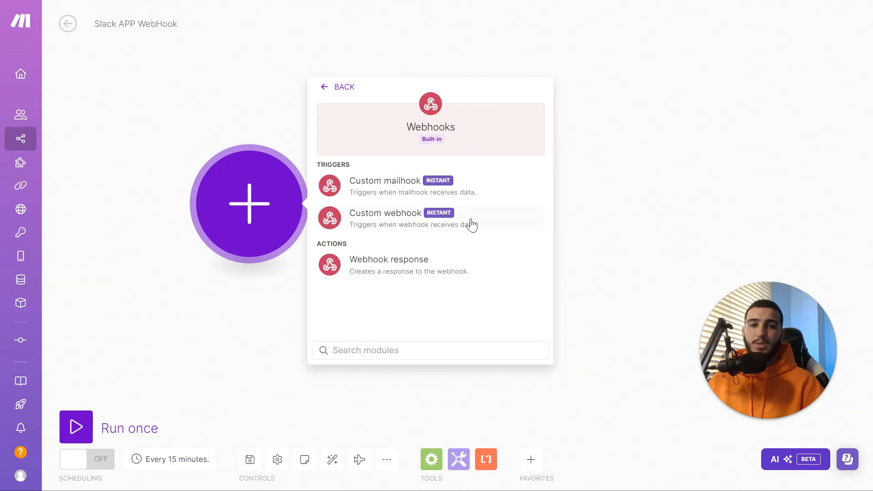
left_click(472, 225)
left_click(536, 201)
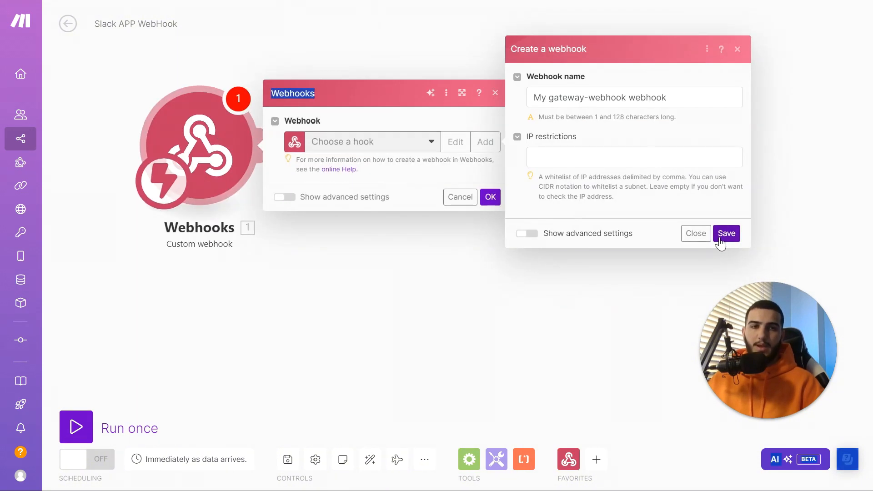
left_click(738, 235)
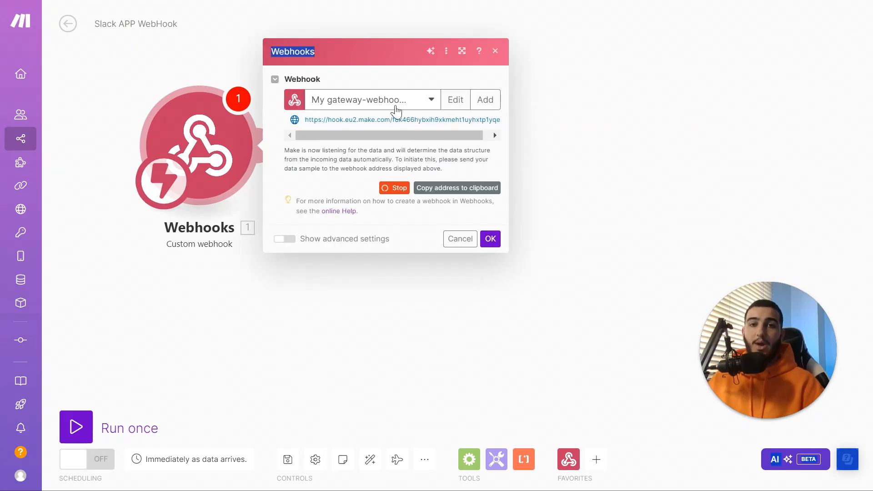
left_click(468, 191)
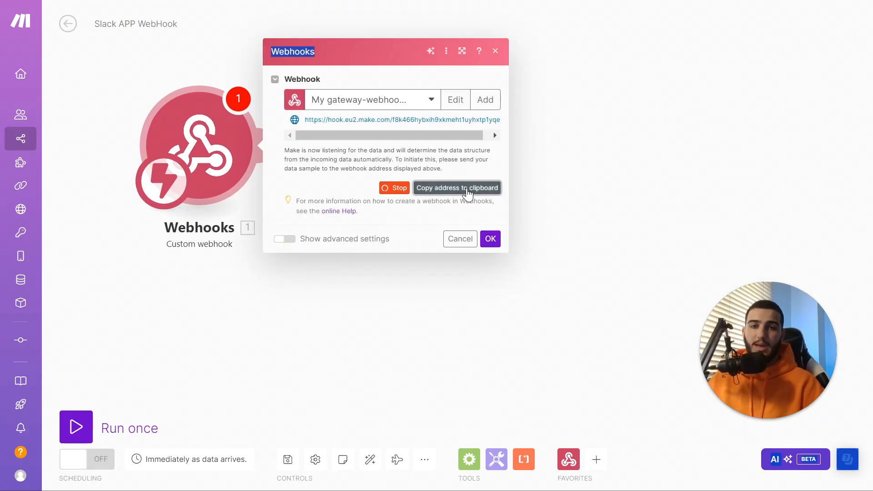
left_click(437, 43)
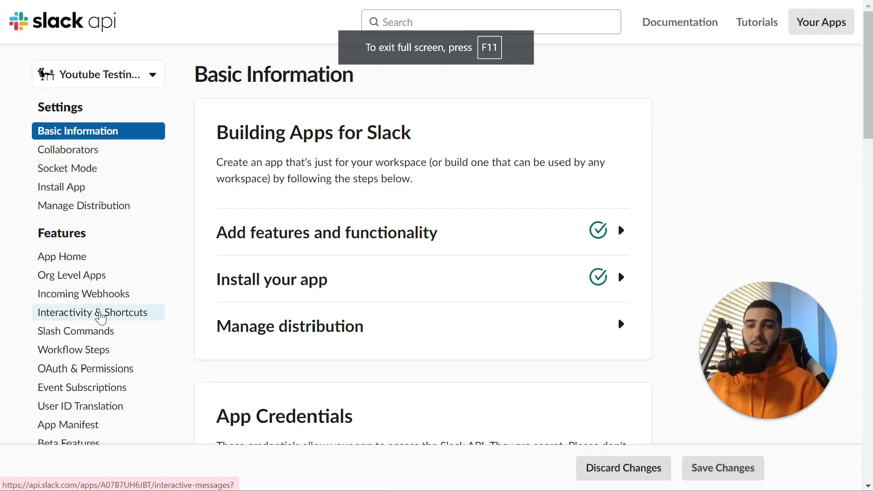
Enable Interactivity with the copied Make webhook address as Request URL and save
left_click(121, 312)
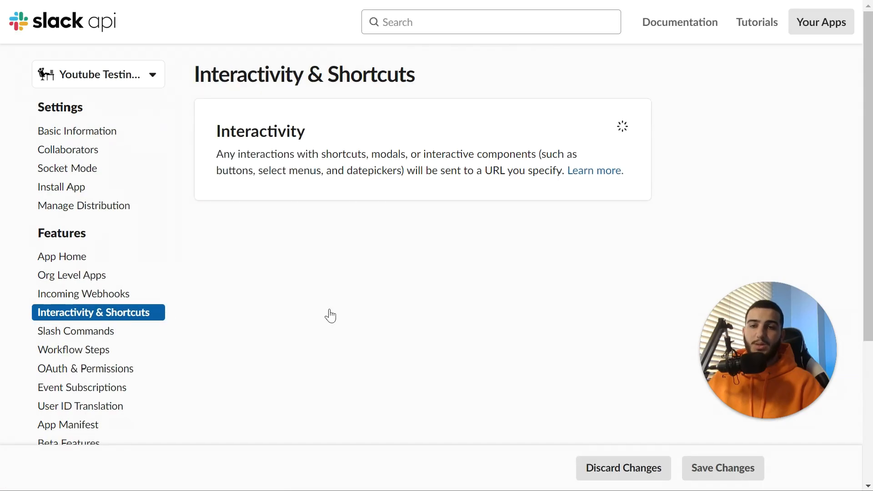
left_click(613, 139)
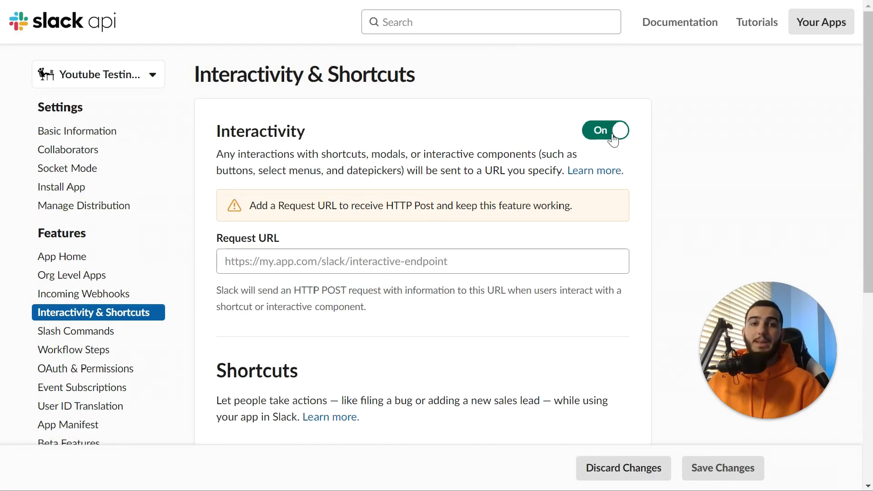
left_click(335, 261)
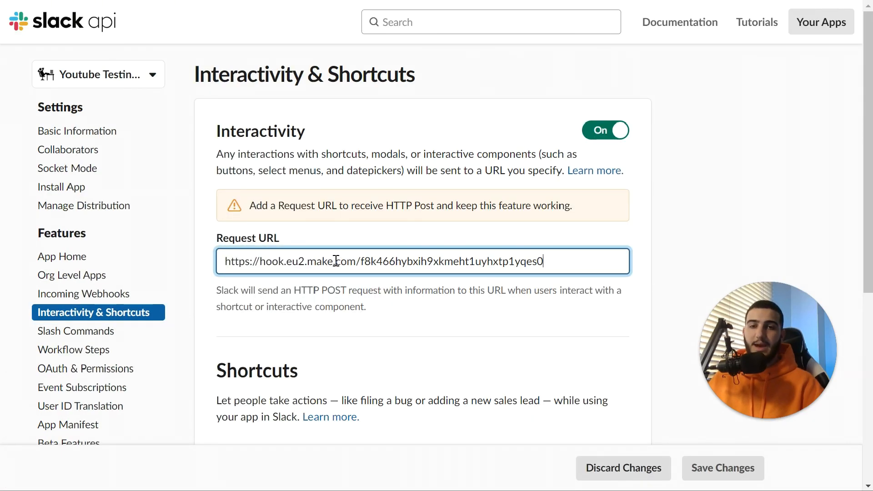
left_click(397, 232)
left_click(696, 467)
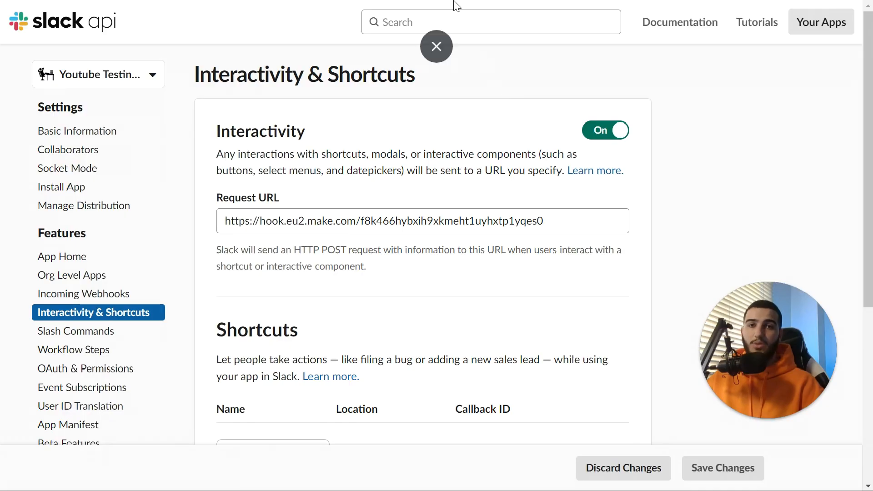
left_click(440, 44)
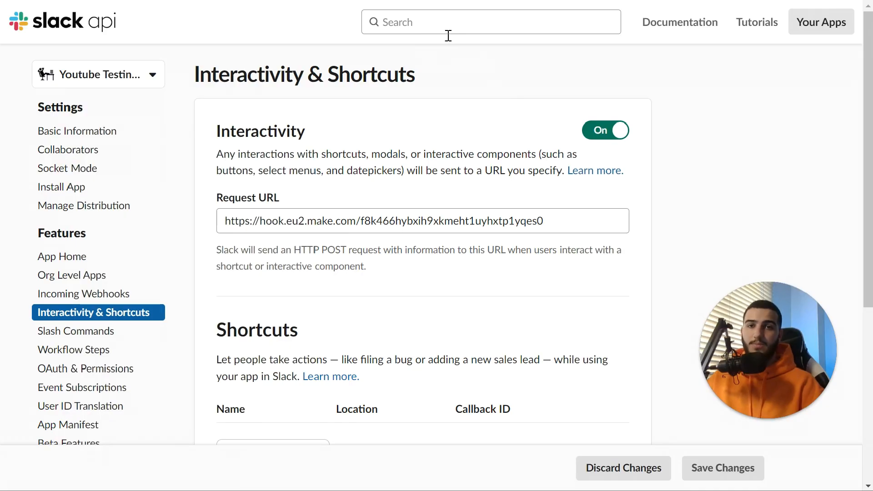
Add a Slack 'Create a Message' module after the webhook trigger
left_click(426, 6)
key("F11")
left_click(491, 239)
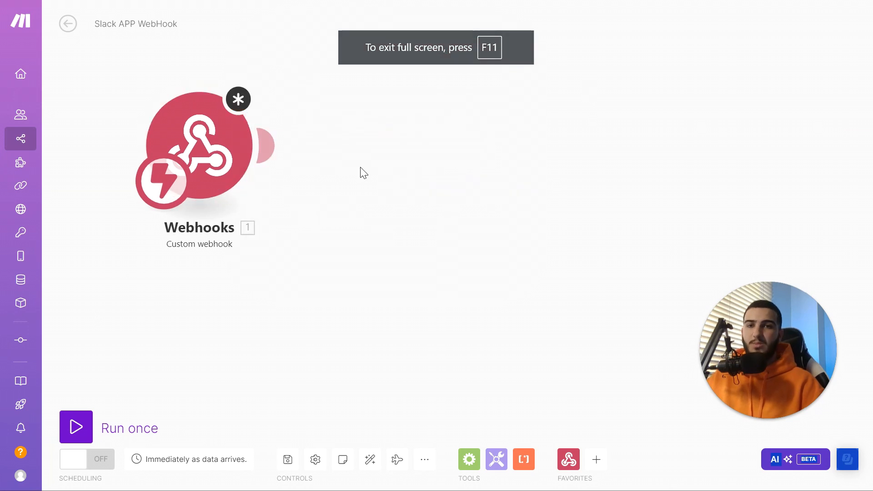
left_click(270, 144)
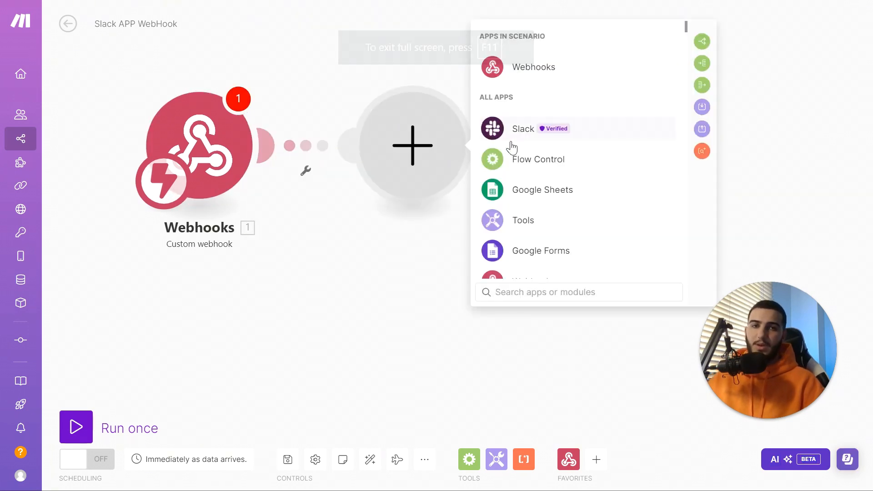
left_click(521, 132)
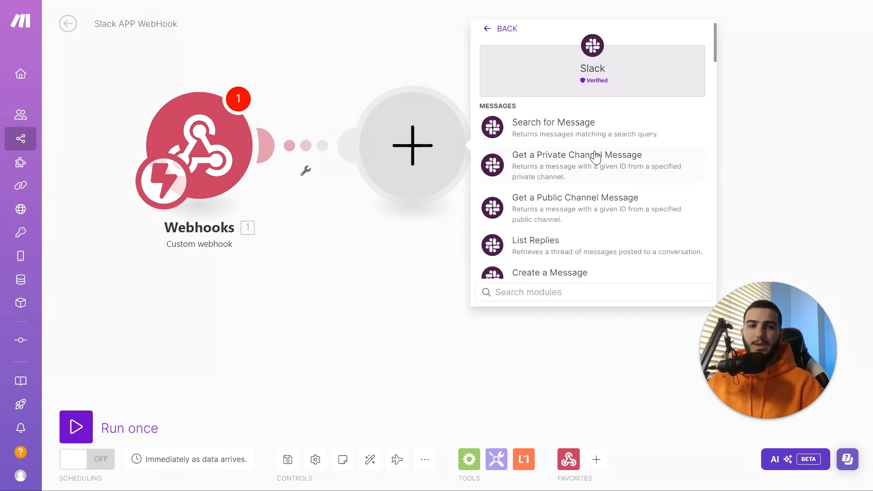
scroll(589, 178, "down", 3)
scroll(567, 219, "down", 3)
scroll(564, 198, "up", 3)
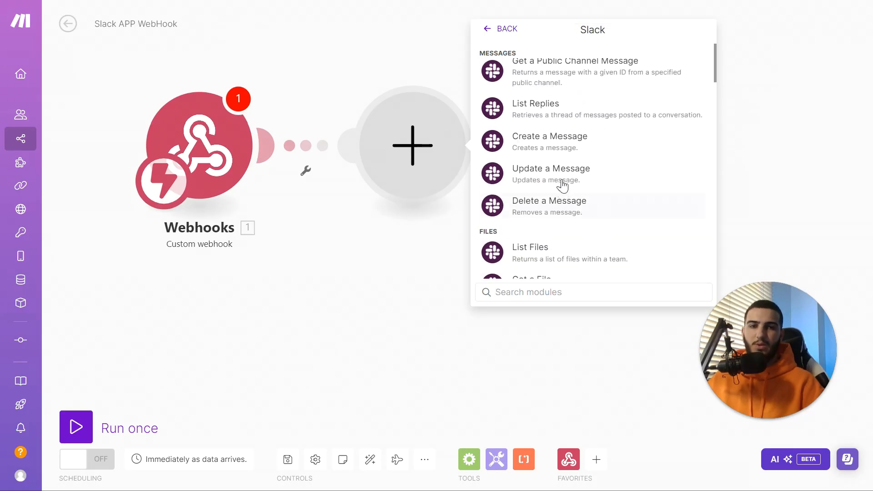
left_click(565, 157)
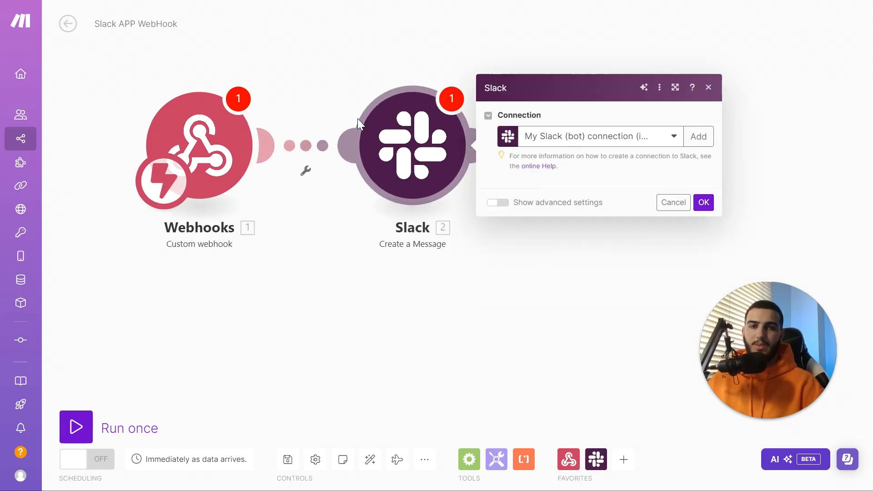
Start a new Slack (bot) connection named 'Youtube Testing Bot' with Client ID and Secret fields shown
left_click(656, 69)
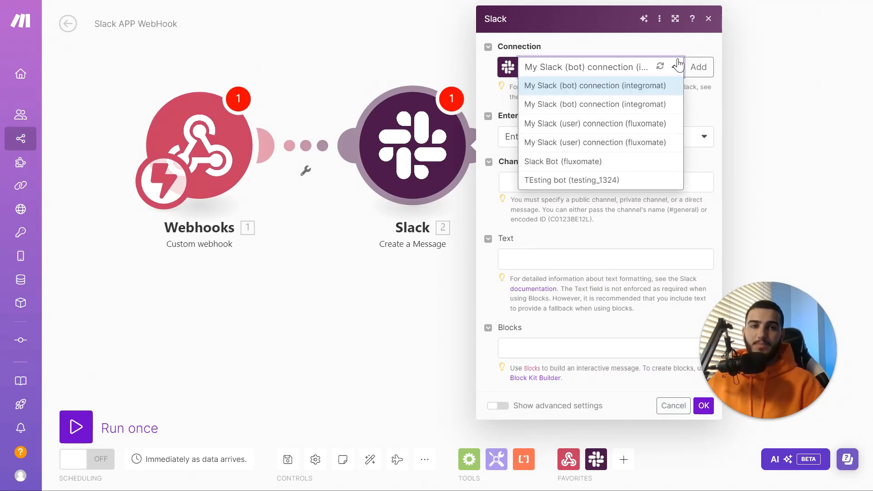
left_click(694, 66)
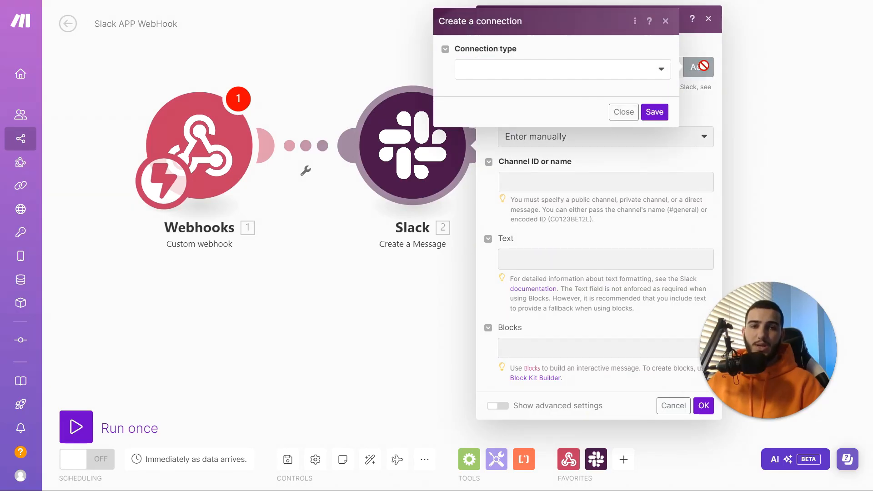
left_click(637, 73)
left_click(524, 113)
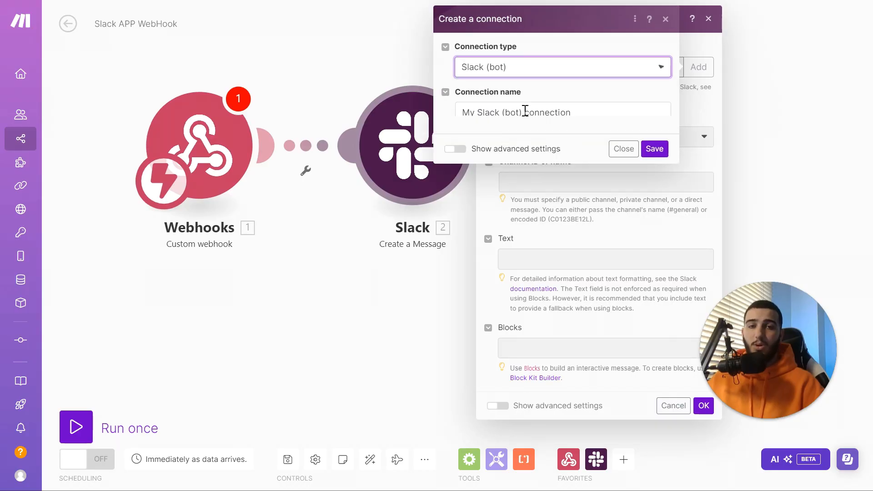
triple_click(540, 113)
type("Youtube Testing Bot")
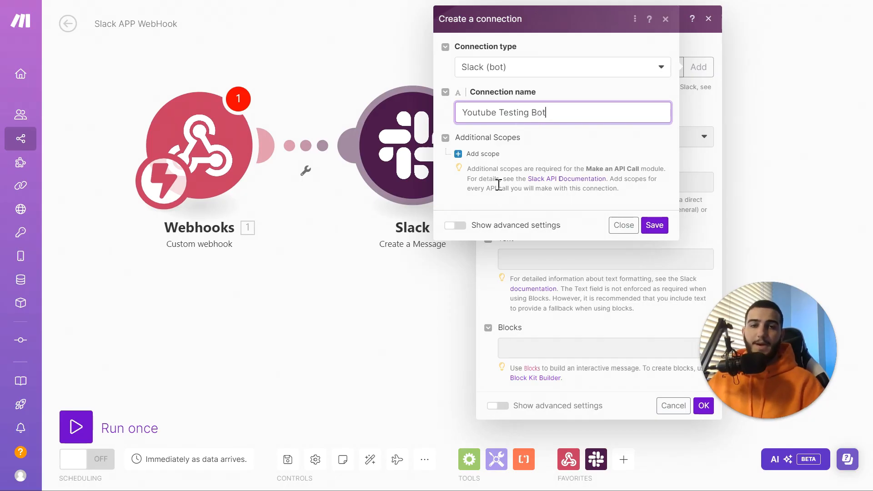
left_click(456, 225)
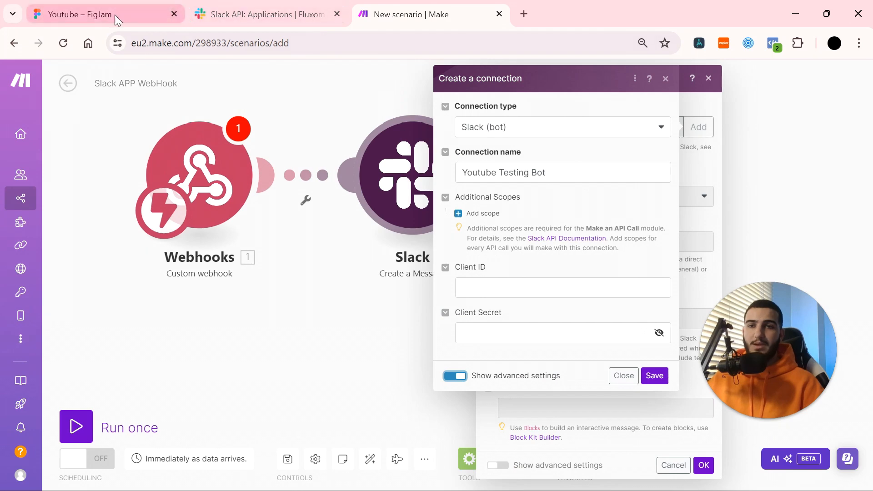
left_click(205, 14)
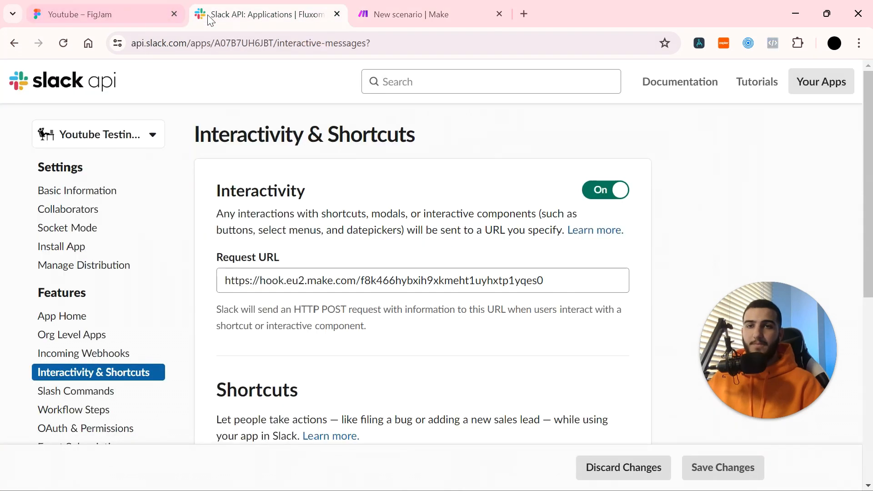
Copy the Client ID from Basic Information's App Credentials into Make's bot connection form
left_click(97, 132)
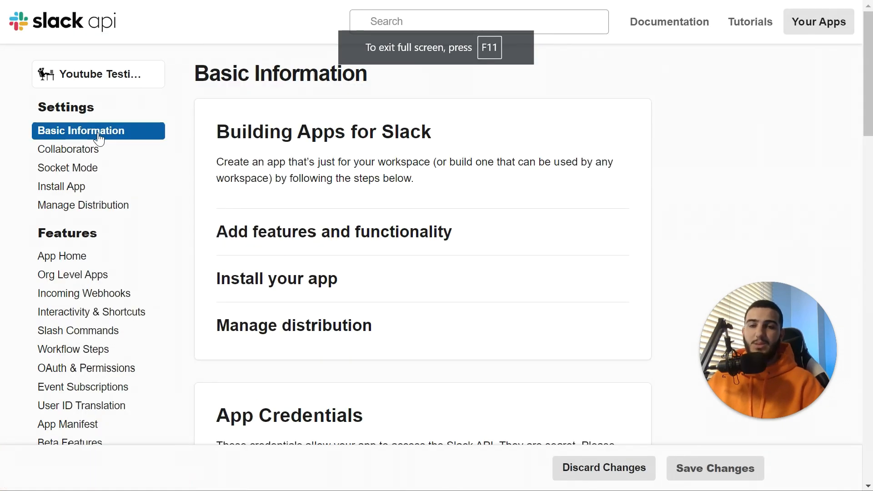
scroll(370, 208, "down", 8)
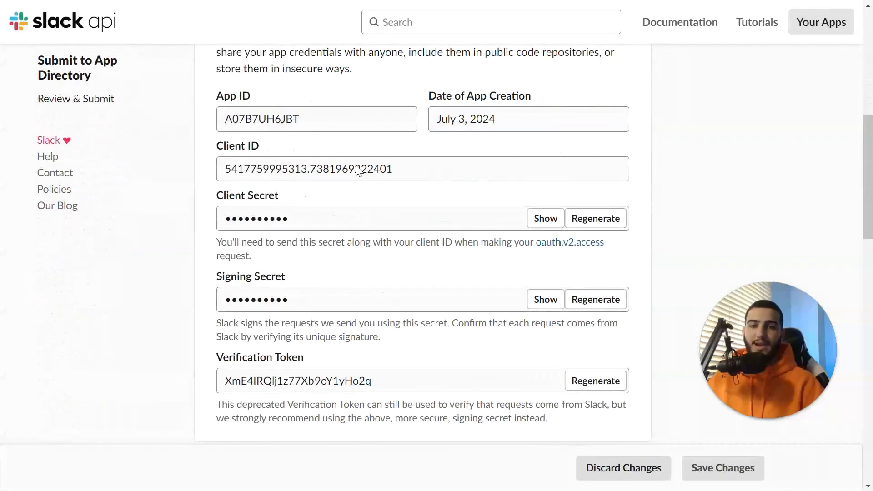
triple_click(381, 167)
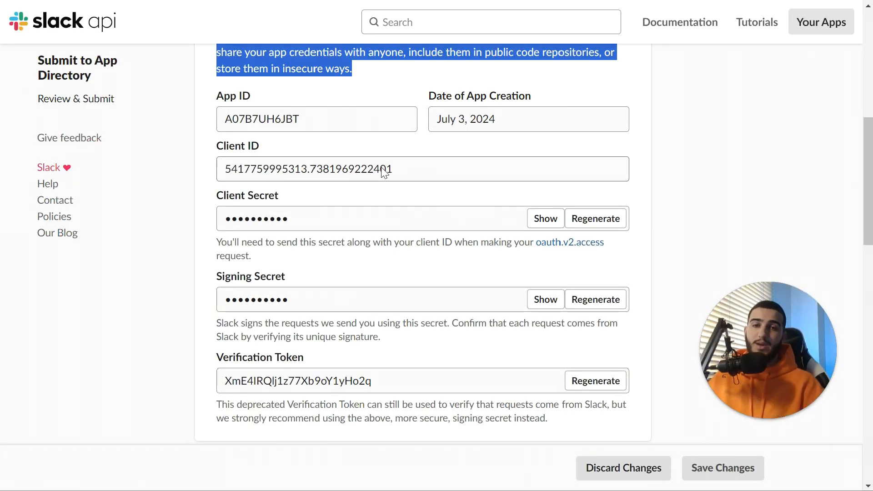
double_click(385, 169)
key("ctrl+c")
key("ctrl+shift+Tab")
key("ctrl+v")
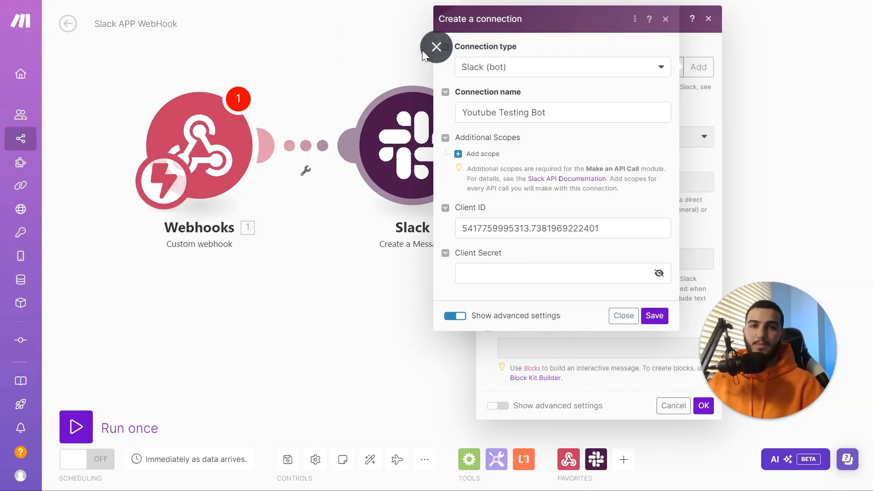
Paste the client secret and save; authorization fails with a redirect_uri mismatch error
key("F11")
left_click(623, 336)
key("ctrl+v")
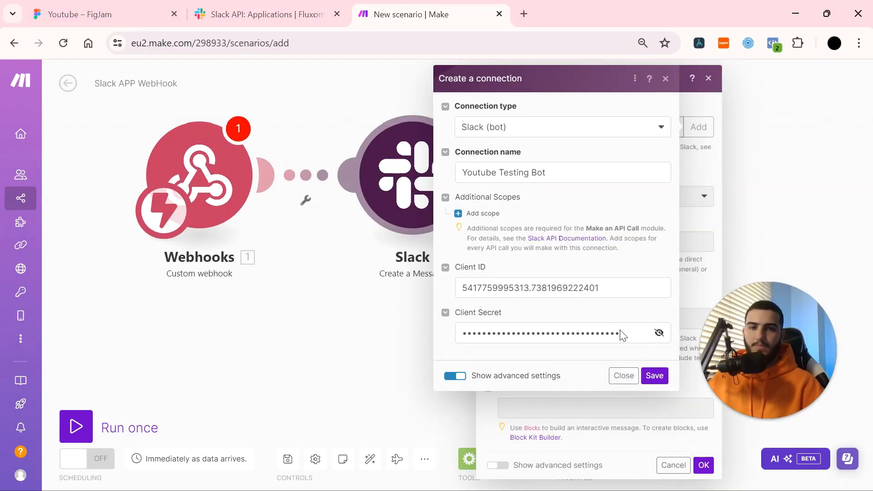
left_click(655, 376)
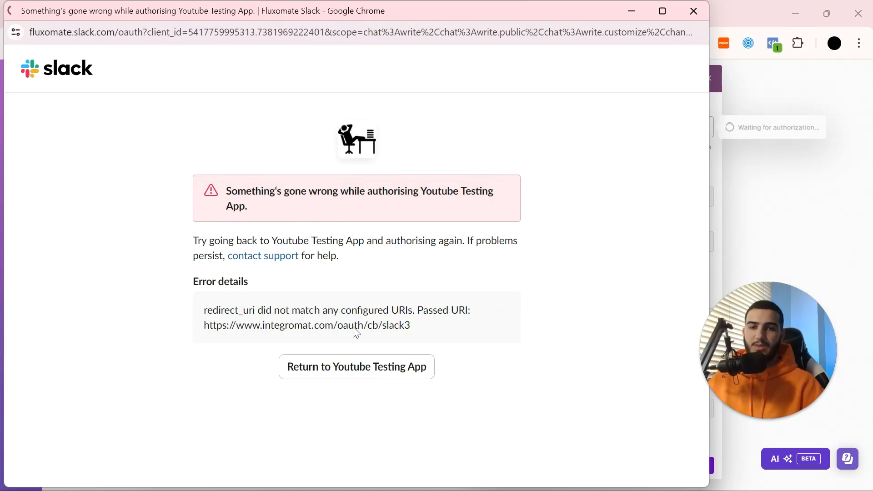
triple_click(246, 331)
left_click(632, 11)
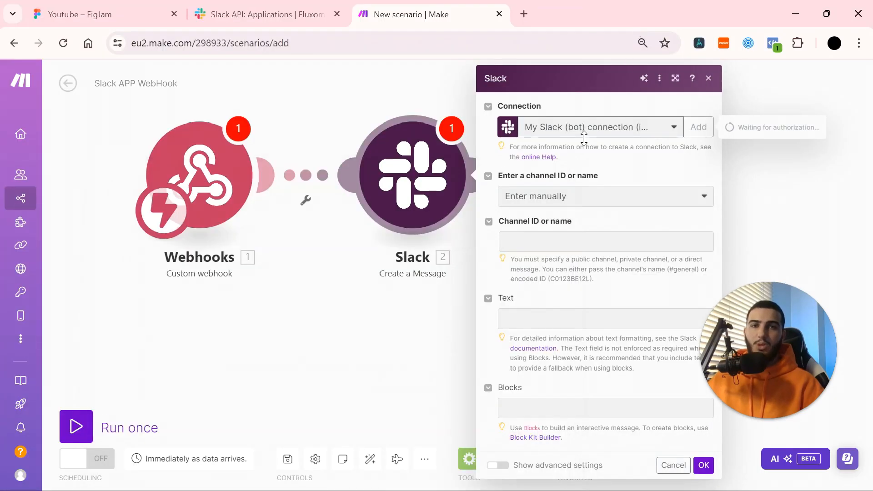
left_click(270, 15)
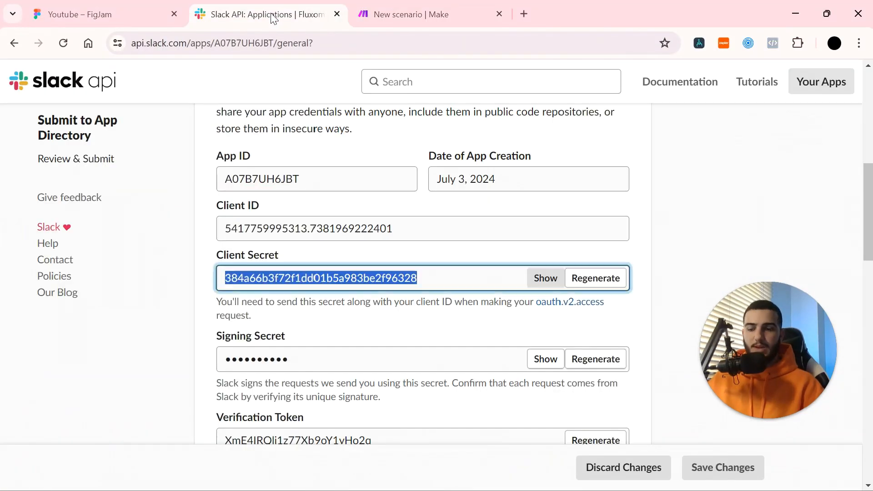
key("F11")
scroll(49, 125, "up", 6)
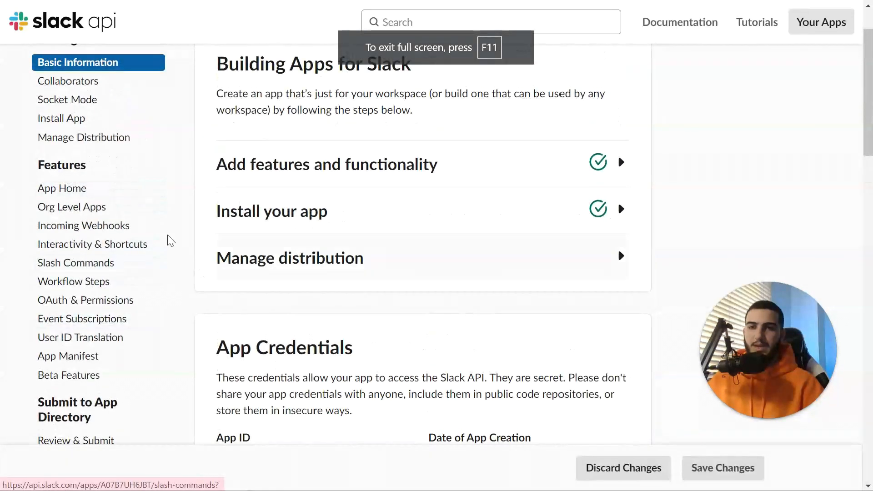
scroll(116, 277, "down", 2)
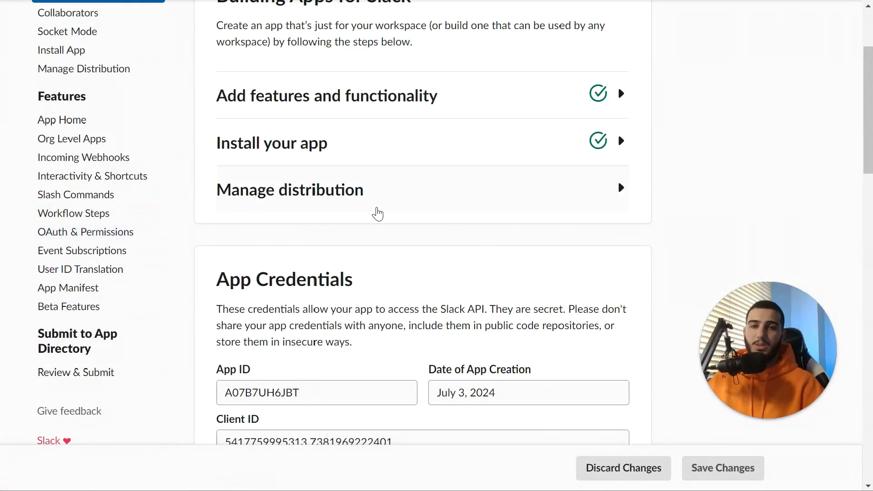
left_click(85, 232)
scroll(294, 234, "down", 12)
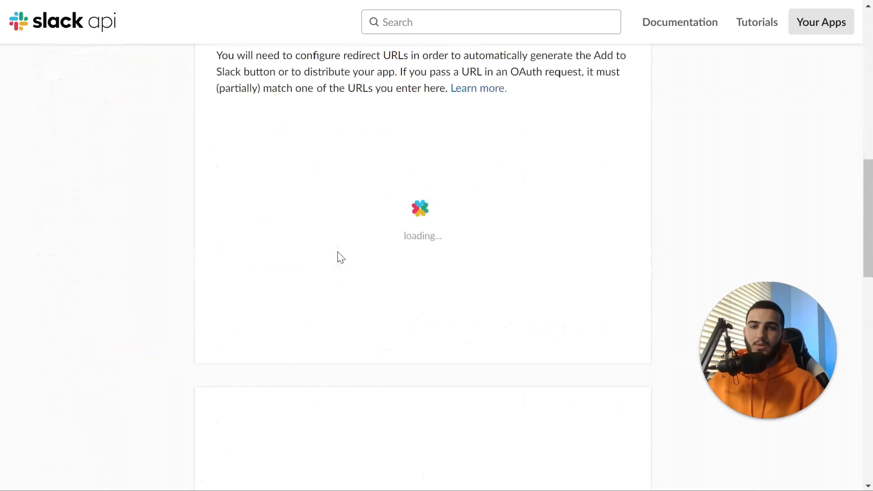
scroll(339, 256, "up", 1)
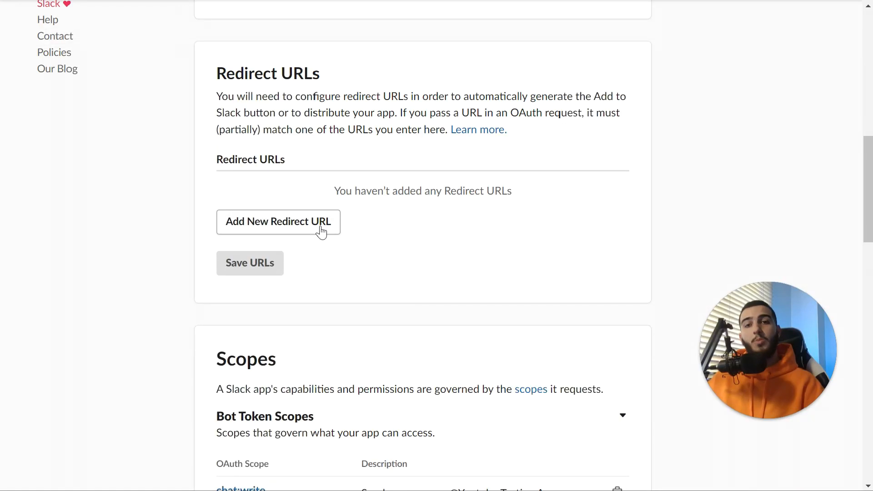
left_click(323, 218)
key("ctrl+v")
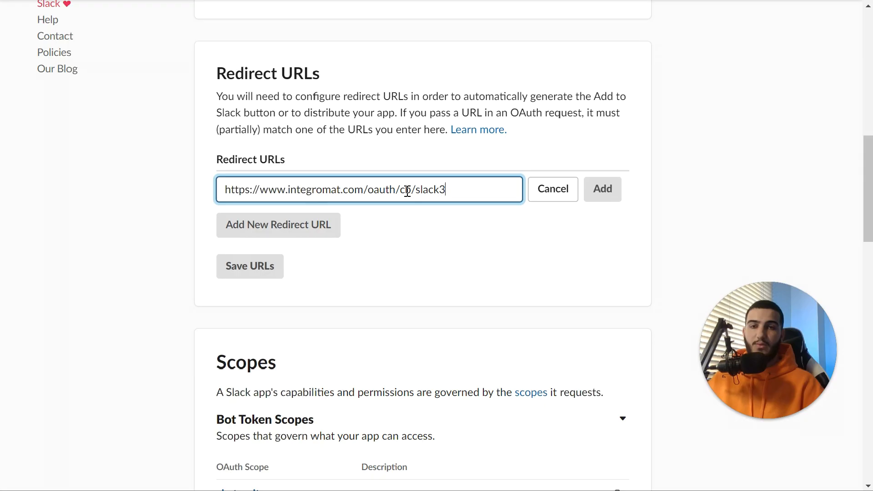
left_click(596, 191)
left_click(249, 263)
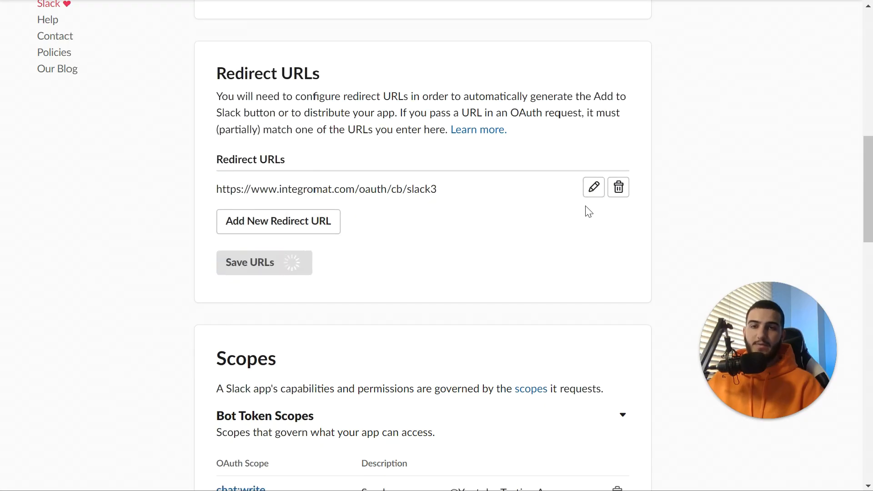
left_click(382, 14)
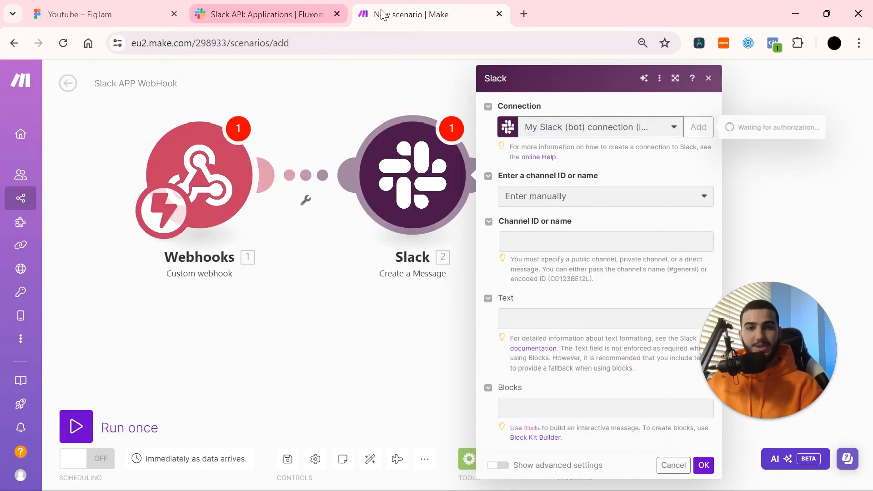
Reload the Slack module form and add a Slack (bot) connection named 'Youtube Testing Bot'
key("F11")
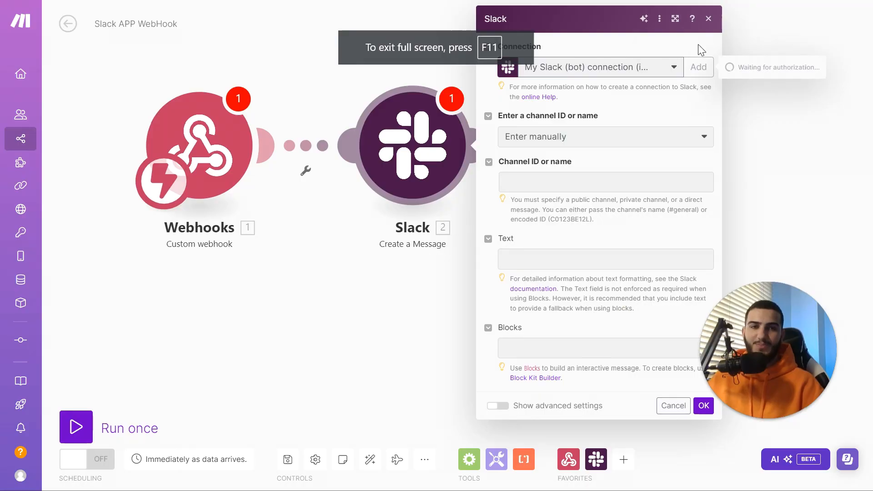
left_click(659, 21)
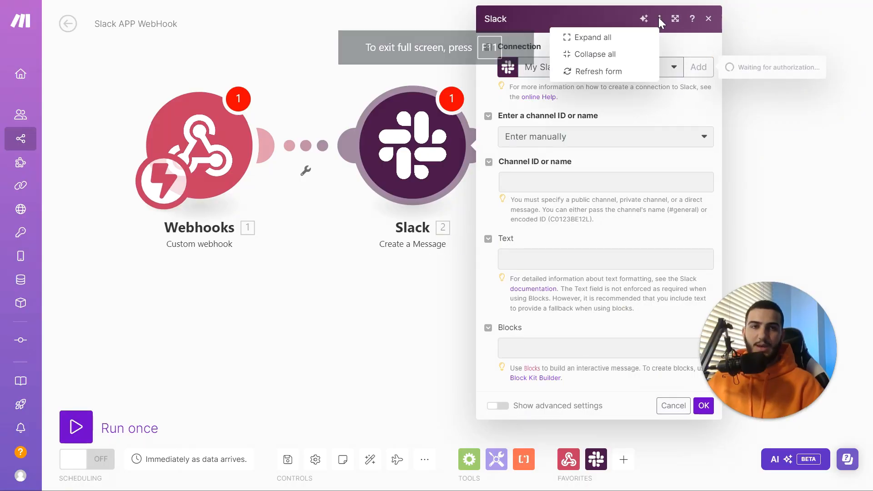
left_click(629, 70)
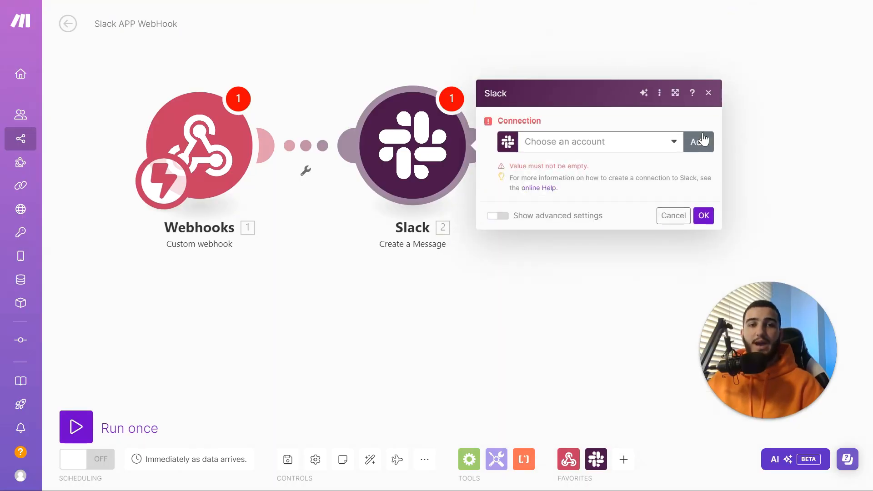
left_click(699, 142)
left_click(580, 148)
left_click(555, 183)
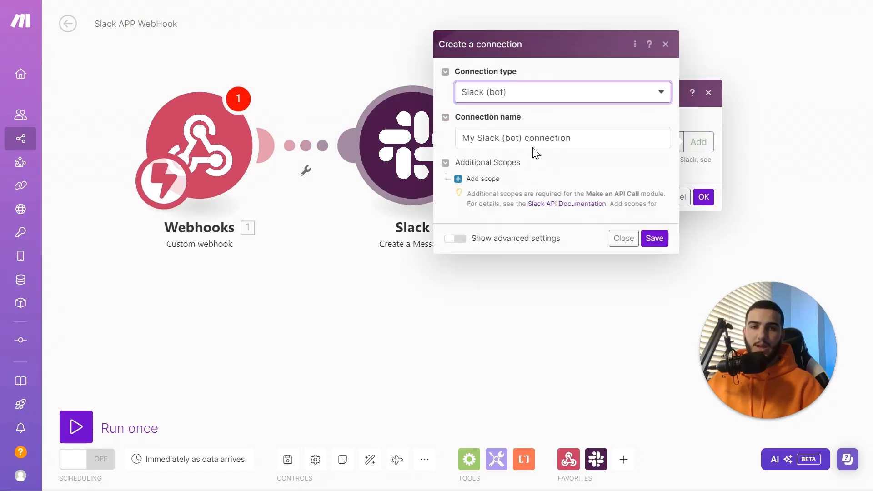
triple_click(525, 132)
type("Y")
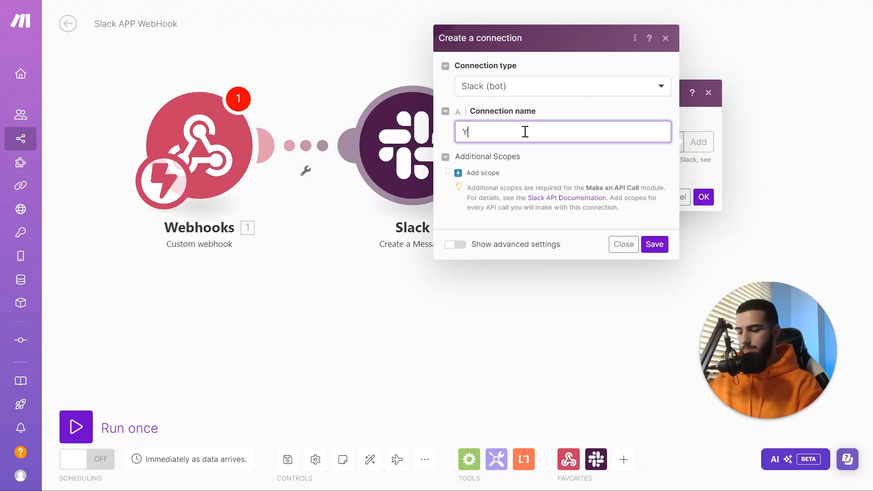
type("outube Testing Bot")
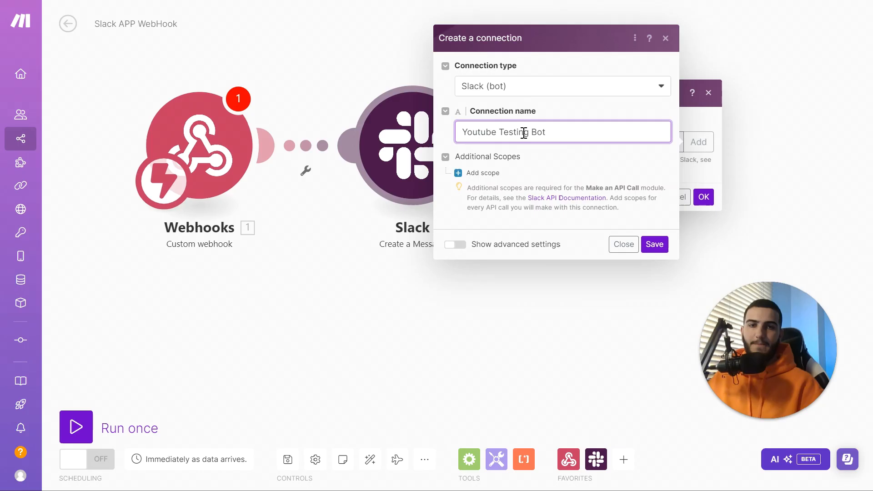
Fill in the advanced Client ID and secret, save, and allow workspace access
left_click(456, 244)
left_click(519, 226)
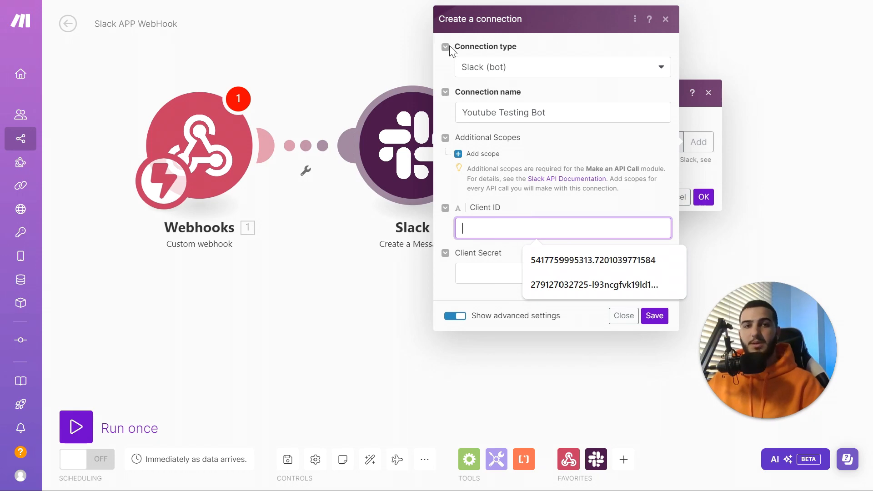
key("F11")
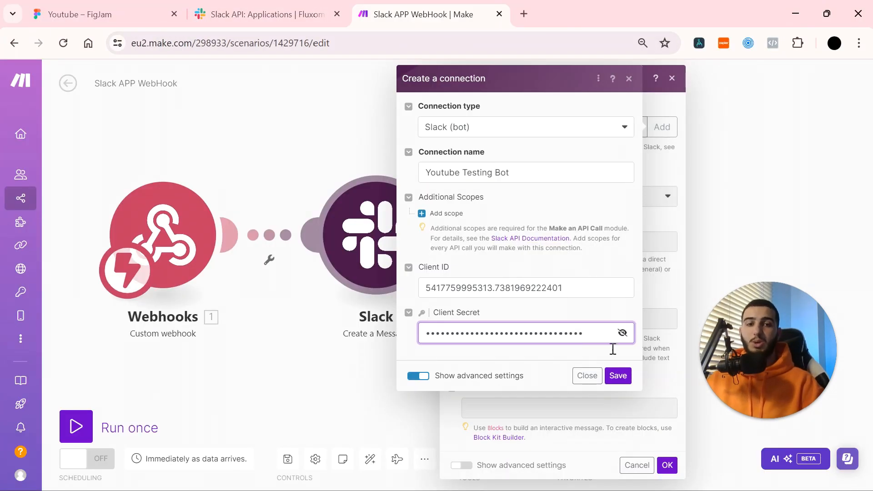
left_click(617, 378)
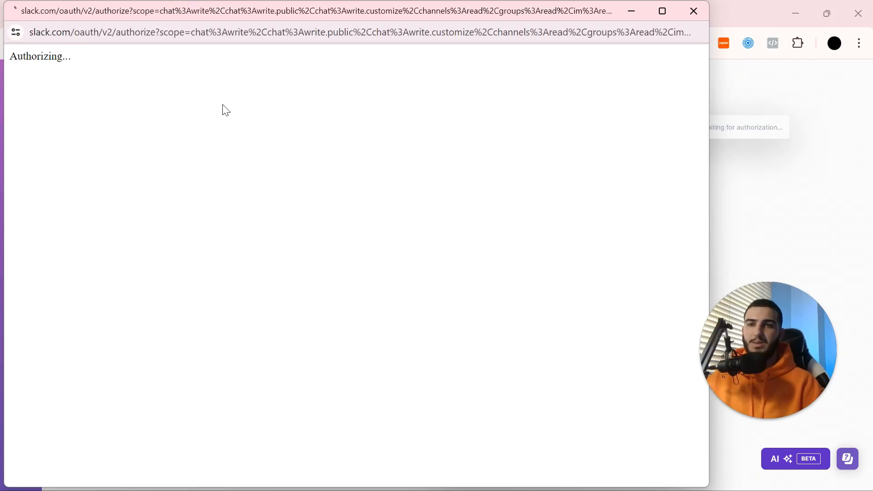
left_click(397, 393)
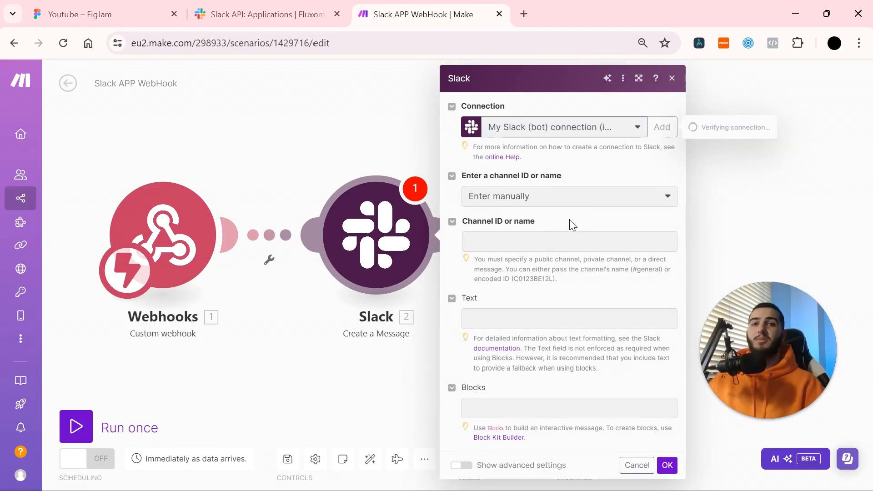
Pan the FigJam board to the Slack Bot Set-up section
left_click(150, 12)
key("F11")
left_click_drag(375, 223, 446, 255)
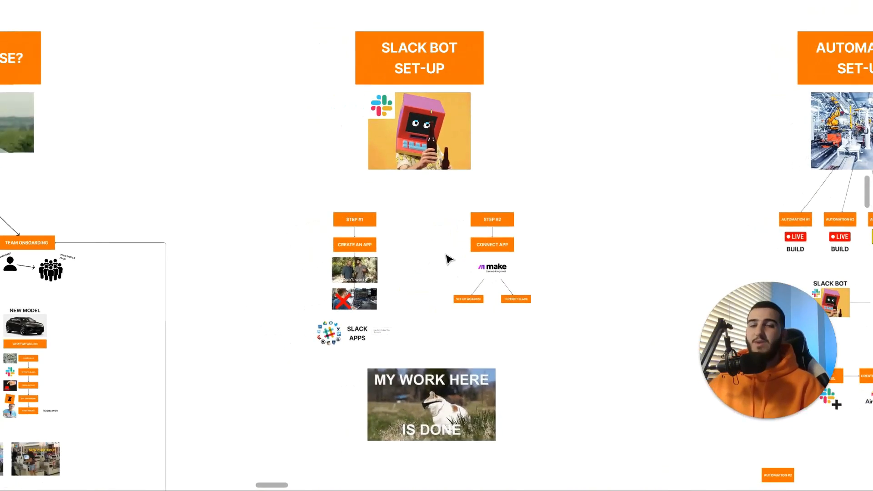
scroll(446, 254, "up", 2)
left_click_drag(530, 117, 512, 52)
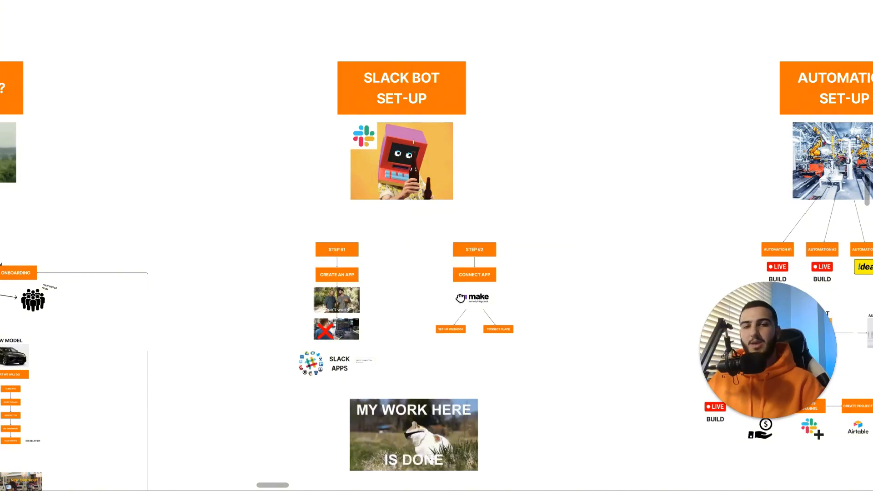
scroll(460, 296, "down", 1)
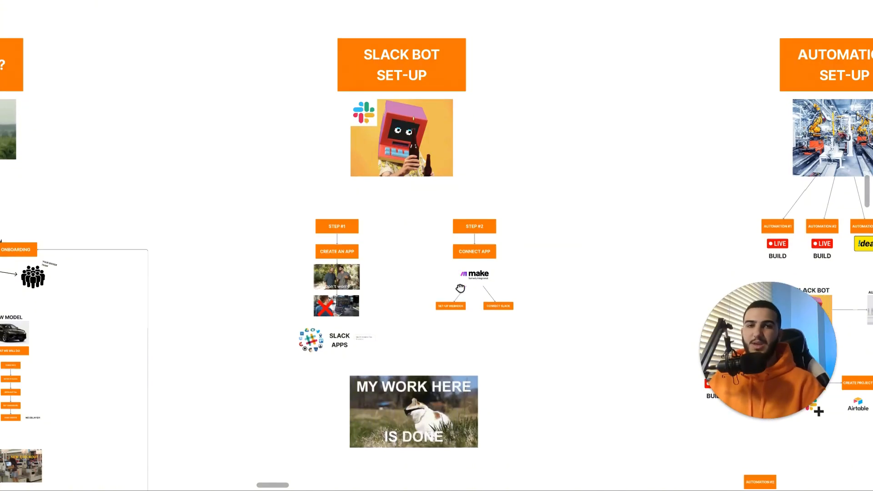
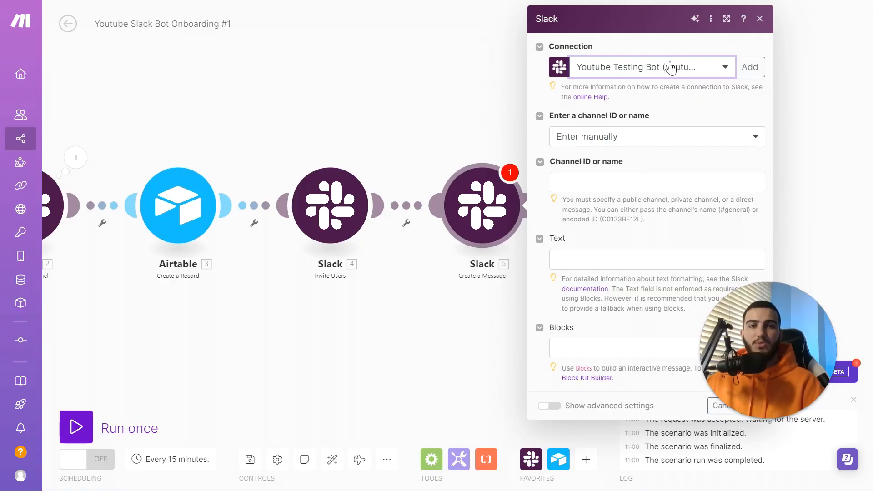
Map Slack 2's Channel ID into the message's channel field, then open Slack Block Kit Builder
left_click(652, 142)
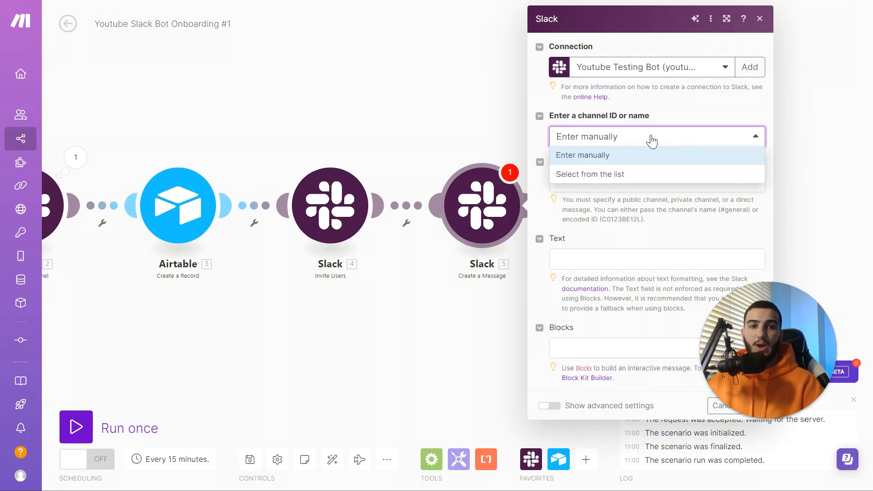
left_click(641, 177)
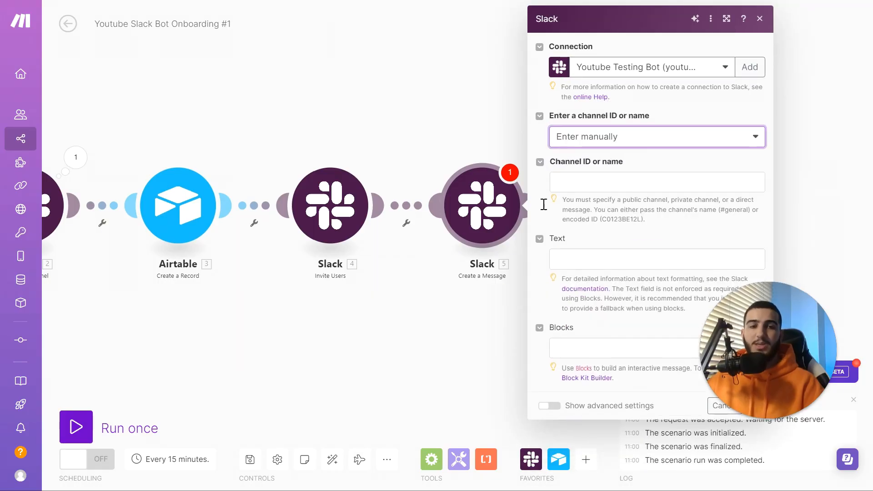
left_click(560, 182)
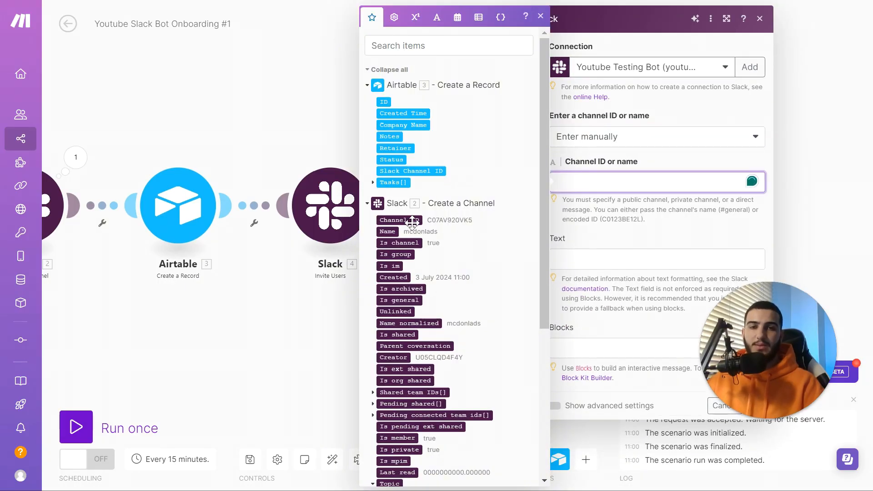
left_click_drag(412, 221, 628, 183)
left_click(616, 275)
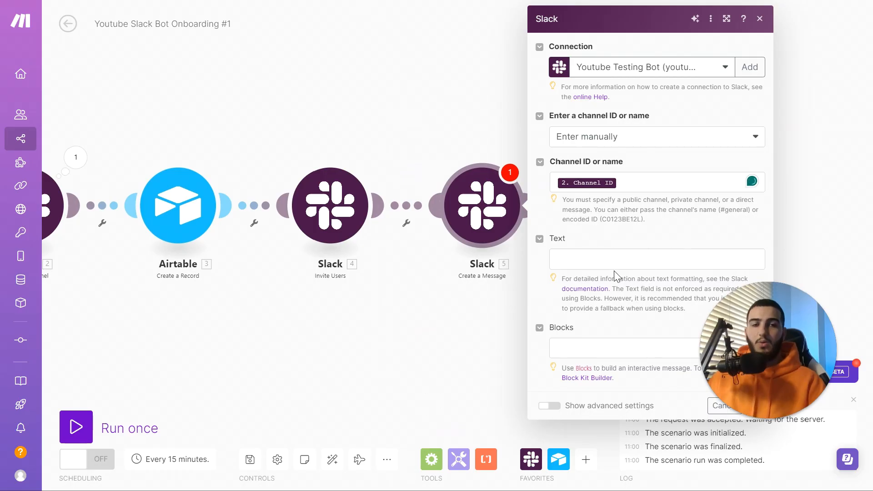
left_click_drag(710, 353, 25, 100)
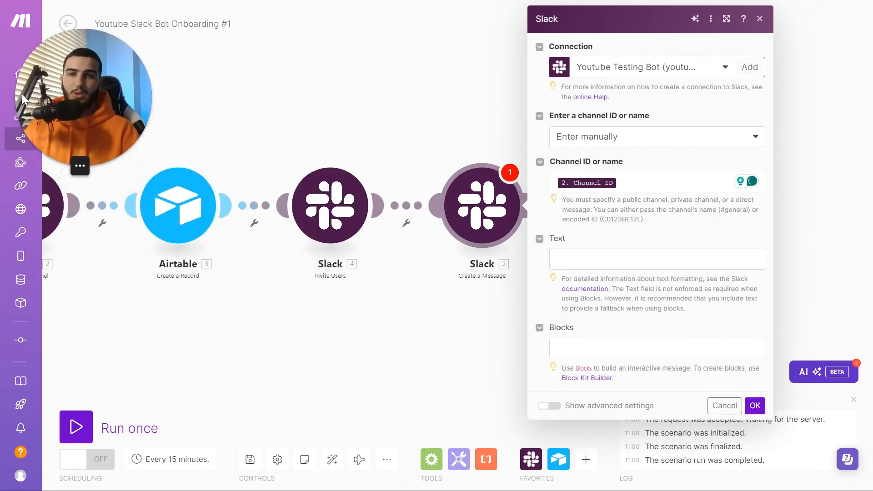
left_click(604, 379)
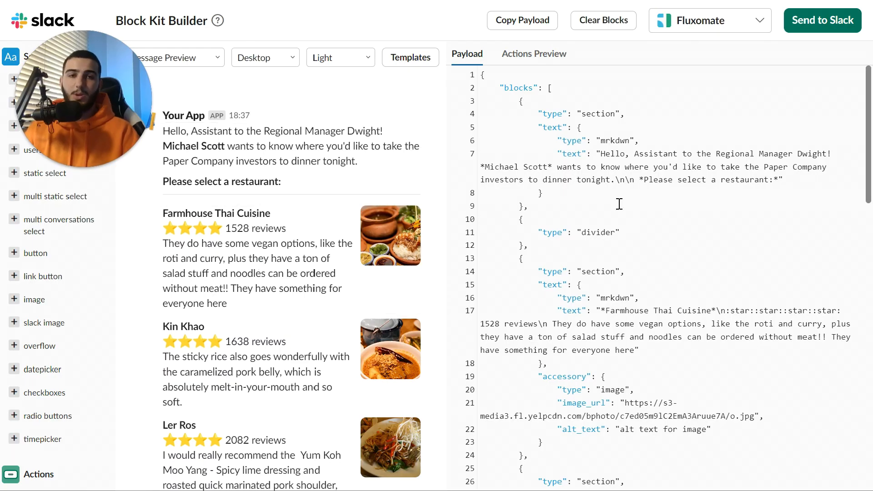
Load the Onboarding App message template in Block Kit Builder
scroll(589, 190, "down", 7)
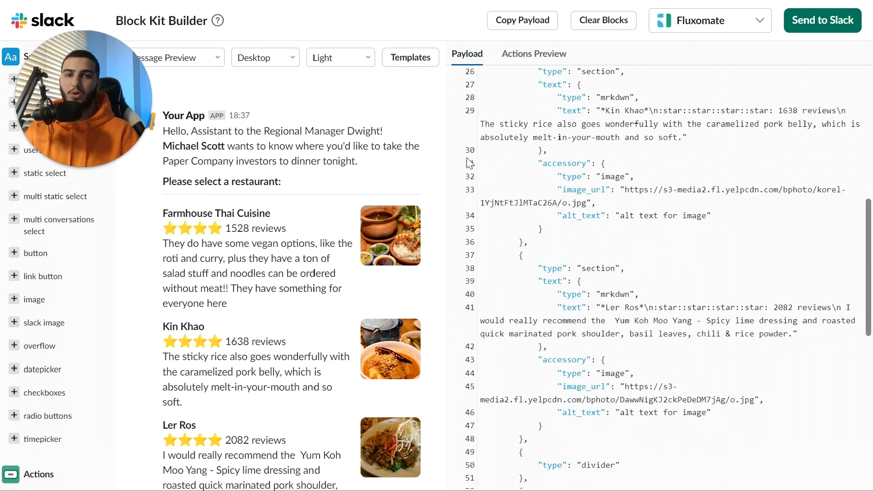
left_click(410, 56)
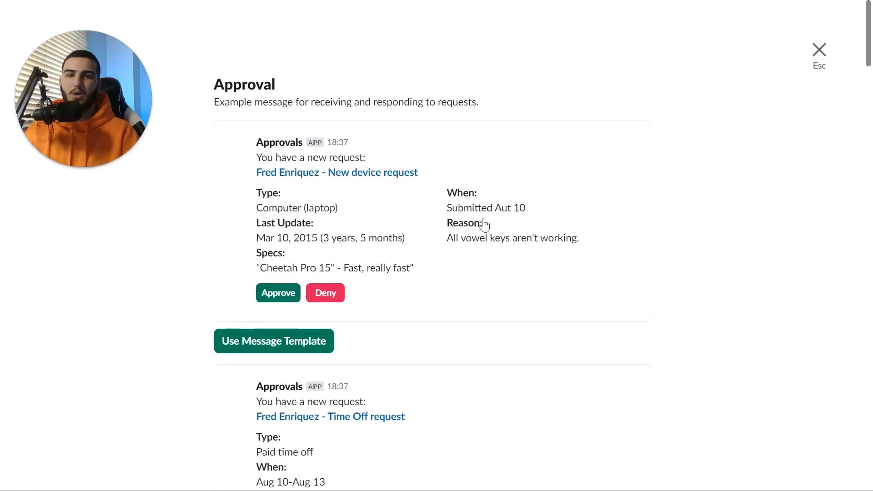
scroll(483, 223, "down", 20)
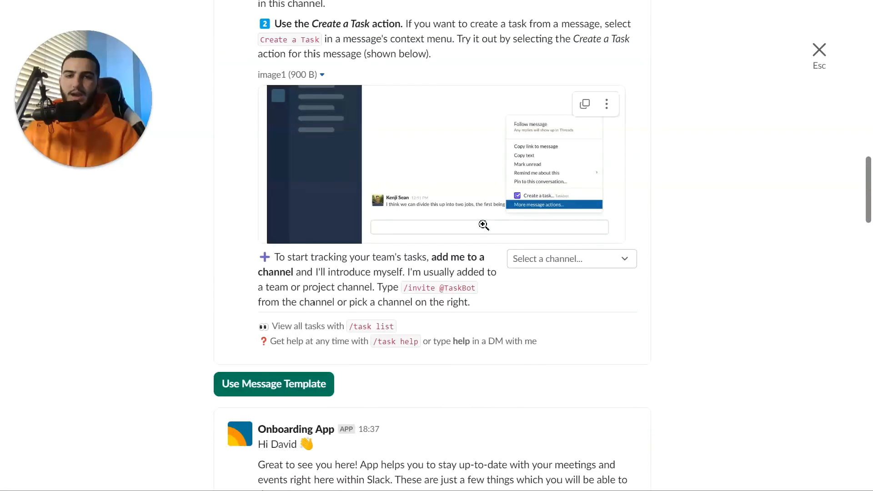
scroll(484, 223, "up", 15)
scroll(369, 213, "down", 10)
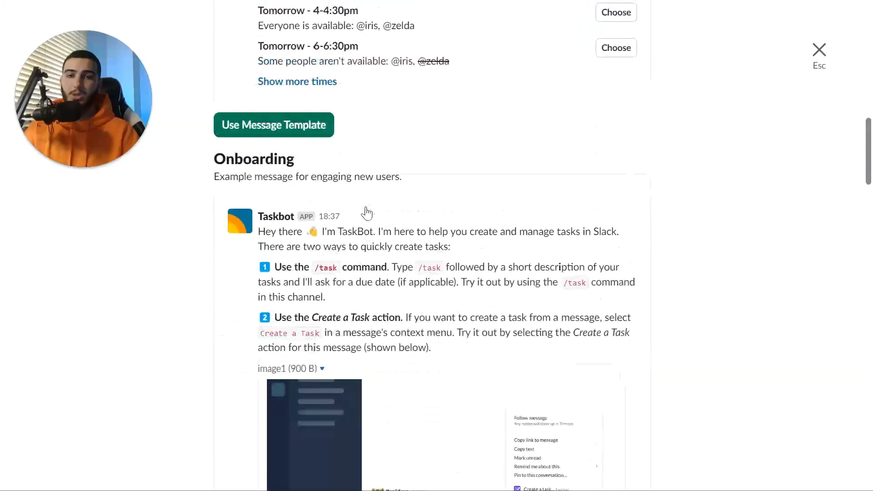
scroll(366, 215, "down", 10)
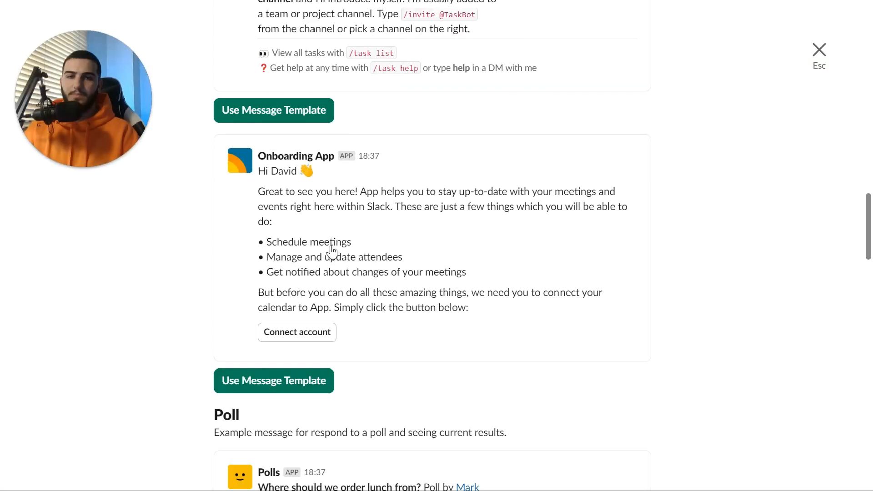
left_click(282, 380)
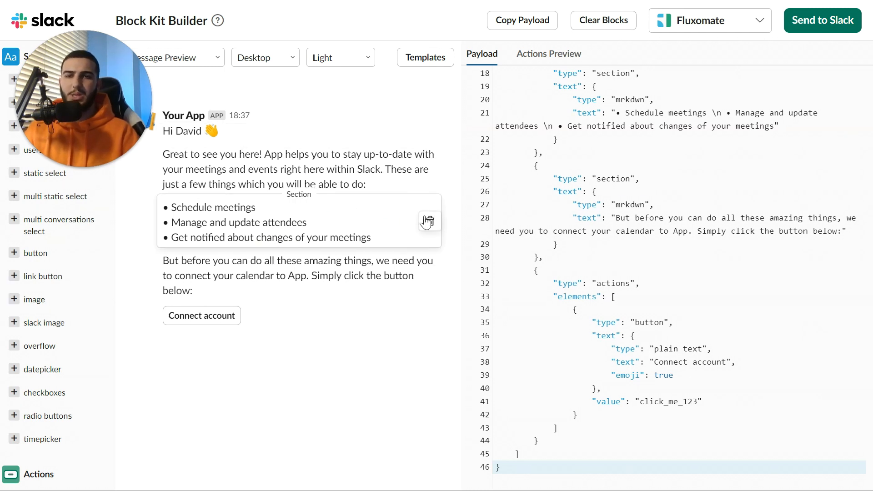
Delete the bulleted list and calendar sections, then copy the whole JSON payload
left_click(430, 223)
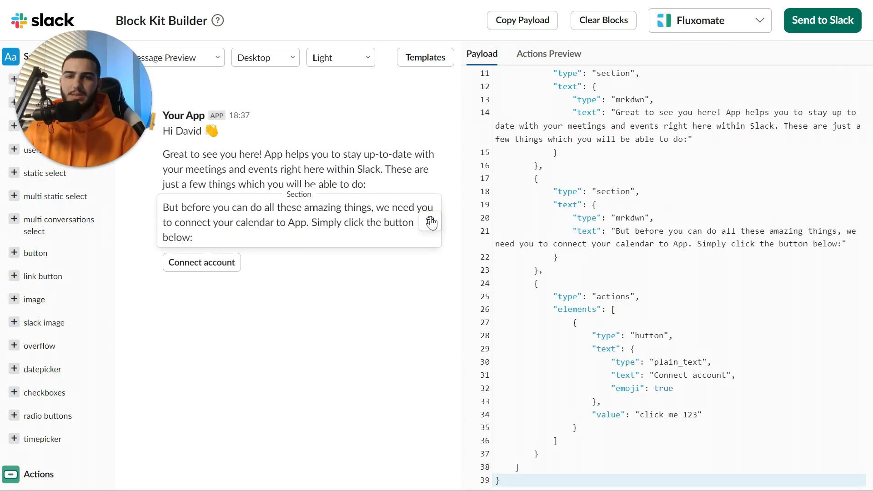
left_click(430, 223)
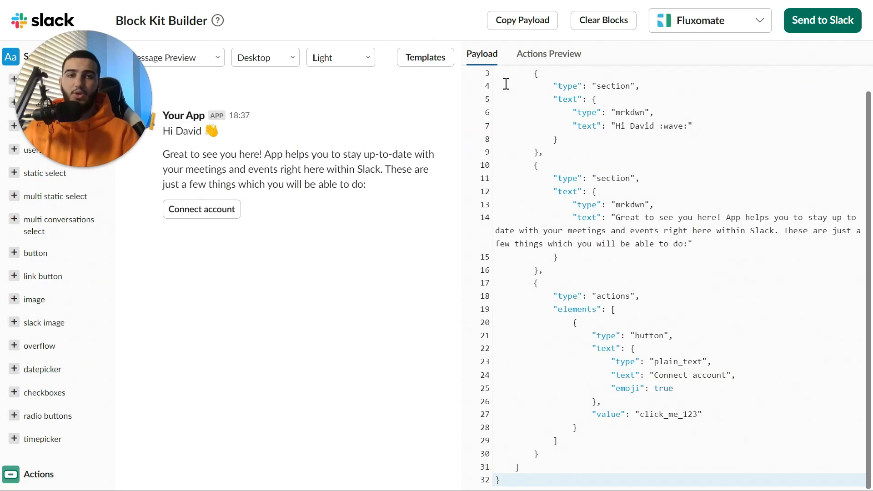
scroll(507, 84, "up", 1)
left_click_drag(497, 77, 520, 484)
key("F11")
Paste the copied block JSON into the Make message's Blocks field
left_click(364, 17)
key("F11")
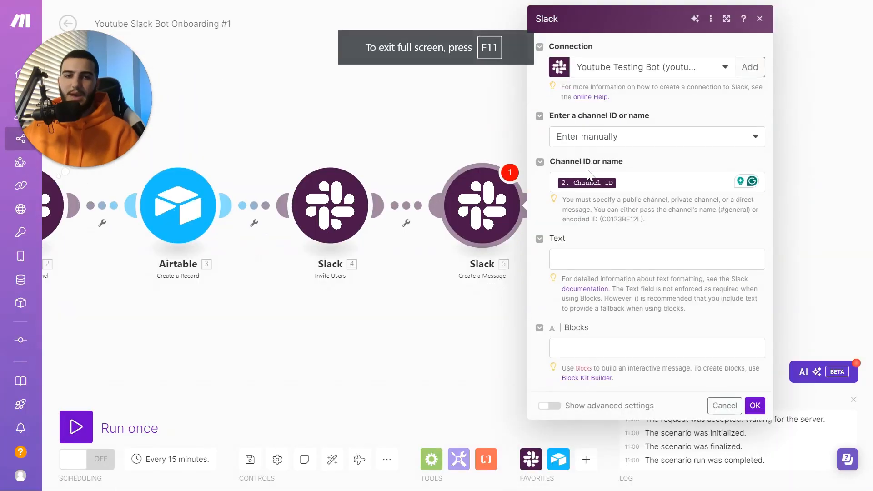
left_click(608, 347)
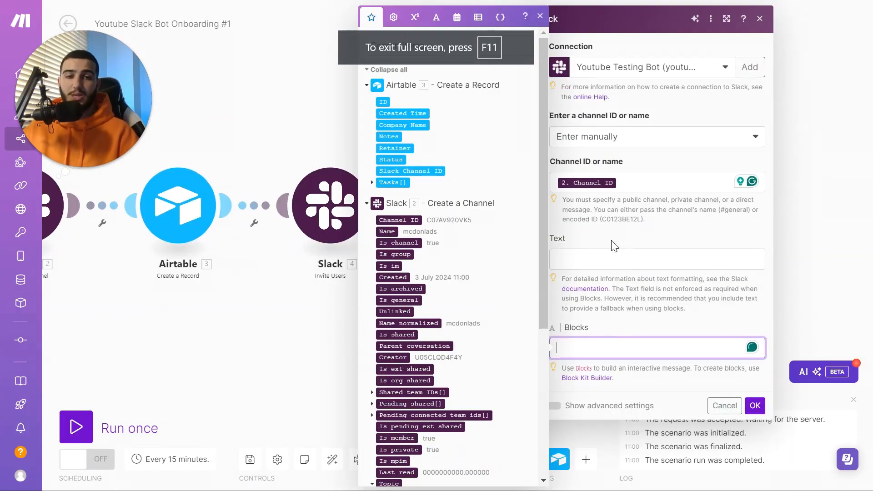
key("ctrl+v")
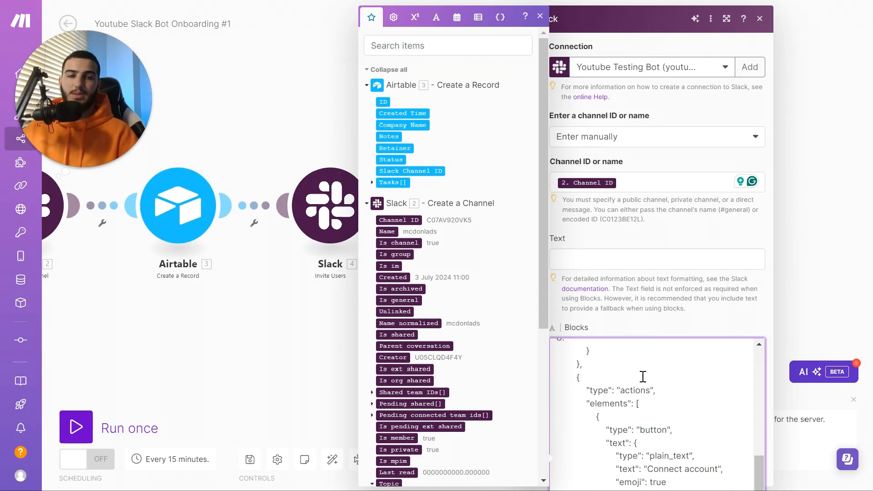
Greet the Company name variable instead of David; set button text 'Say Hello', value 'hello_123'
scroll(644, 376, "up", 5)
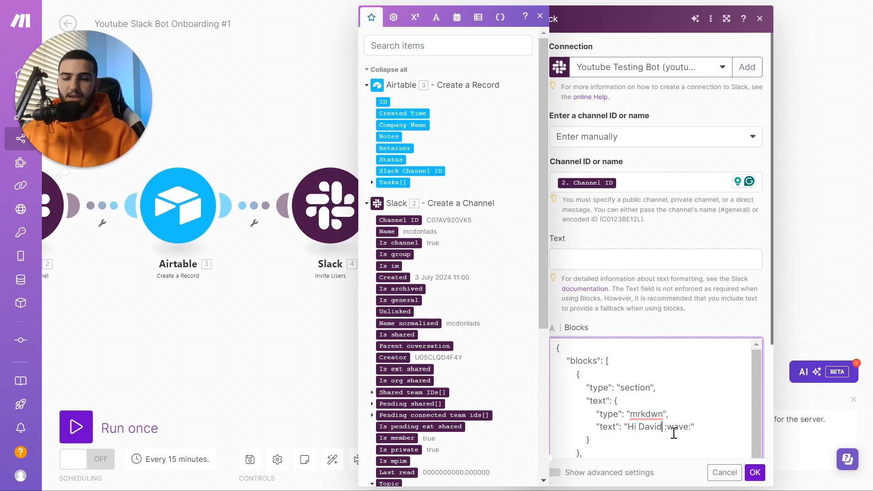
key("BackSpace")
key("BackSpace")
key("BackSpace")
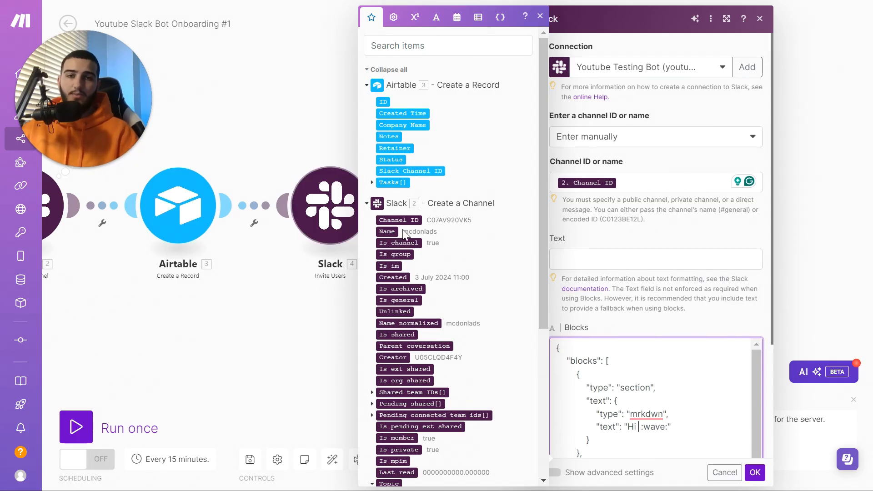
scroll(422, 344, "down", 5)
left_click(410, 427)
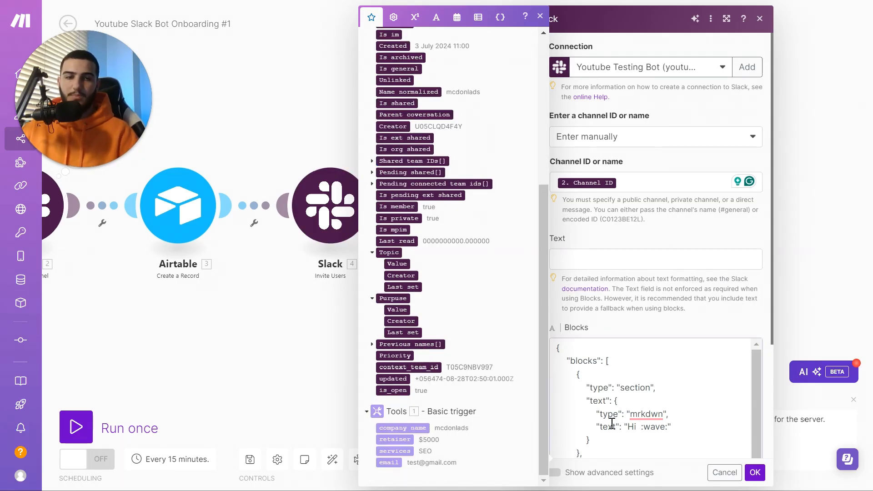
scroll(653, 389, "down", 5)
scroll(653, 390, "up", 2)
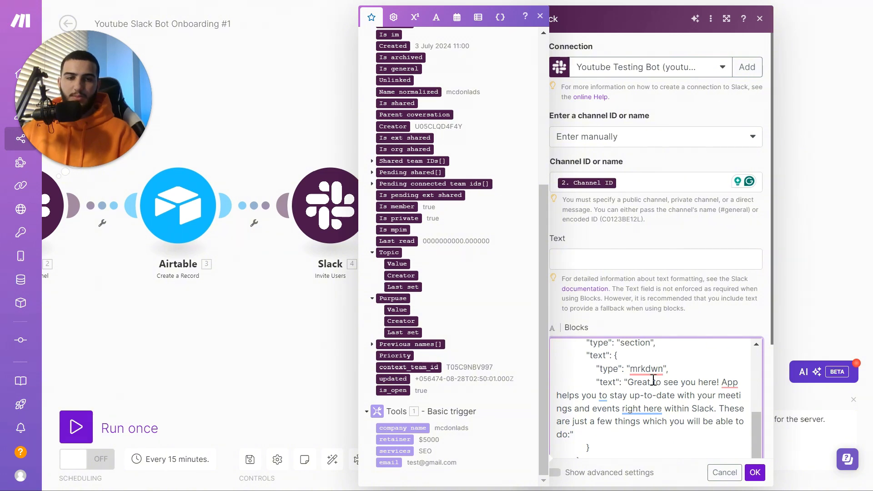
scroll(642, 396, "down", 3)
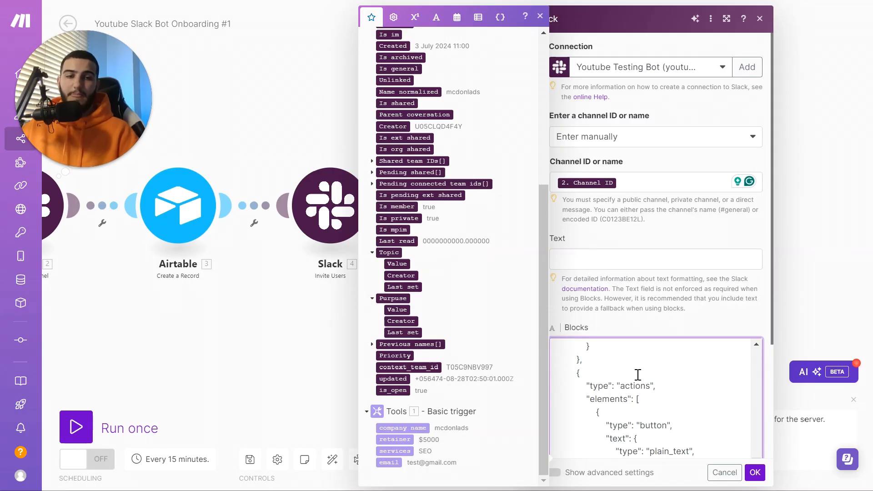
scroll(638, 375, "down", 2)
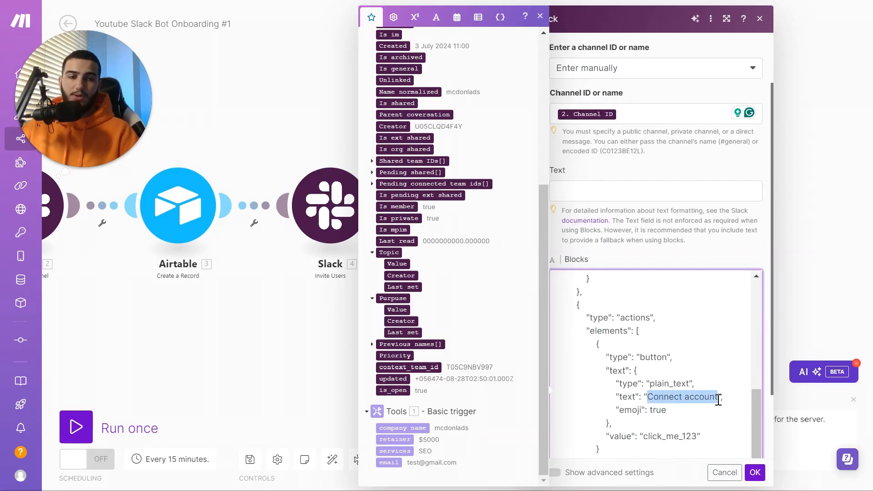
type("Say Hello")
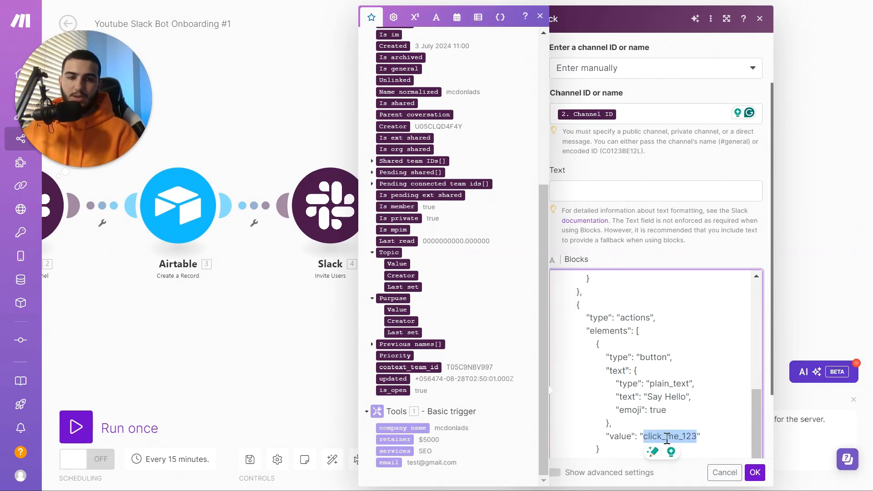
type("hello")
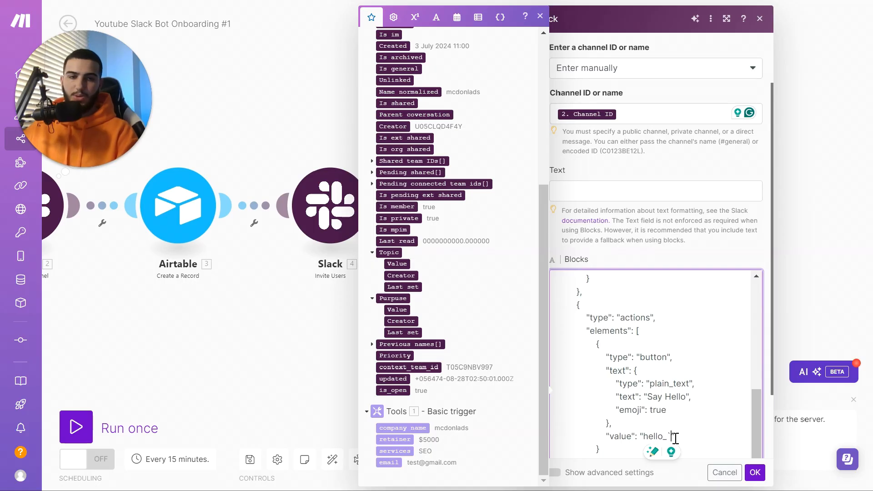
type("_1")
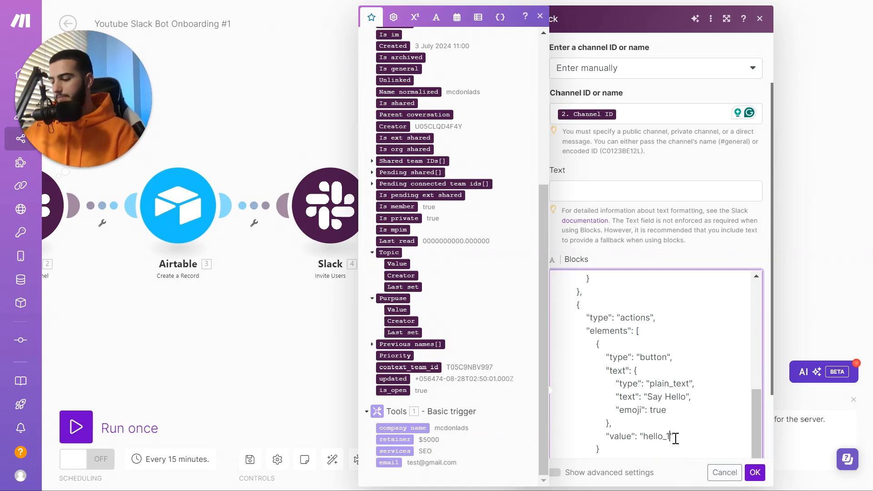
type("23")
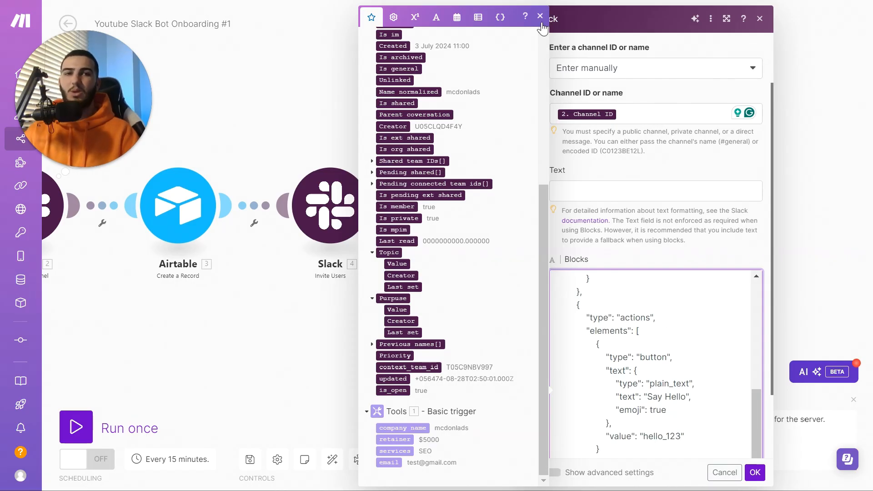
Save the Slack message step and add an Airtable module after it
left_click(541, 18)
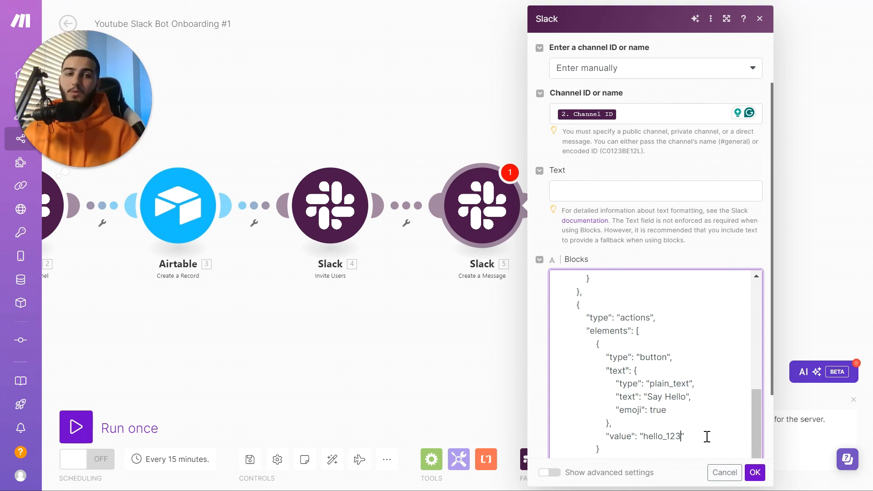
left_click(755, 473)
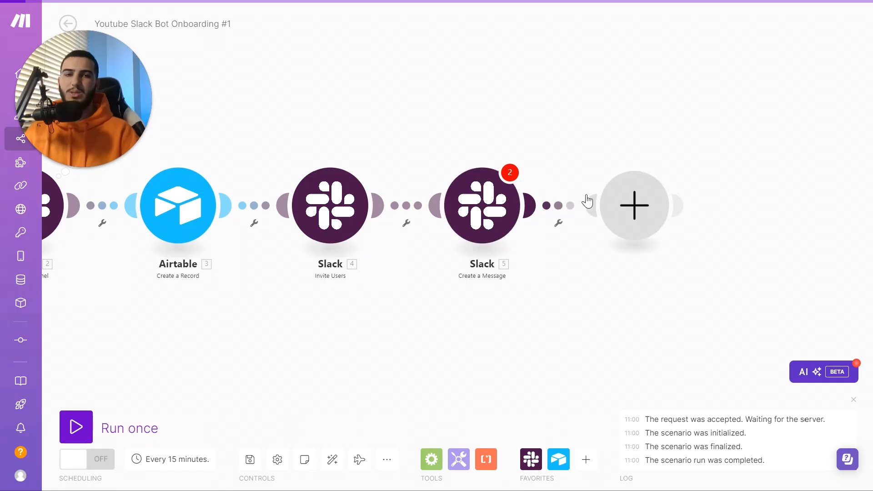
left_click(591, 201)
left_click(444, 160)
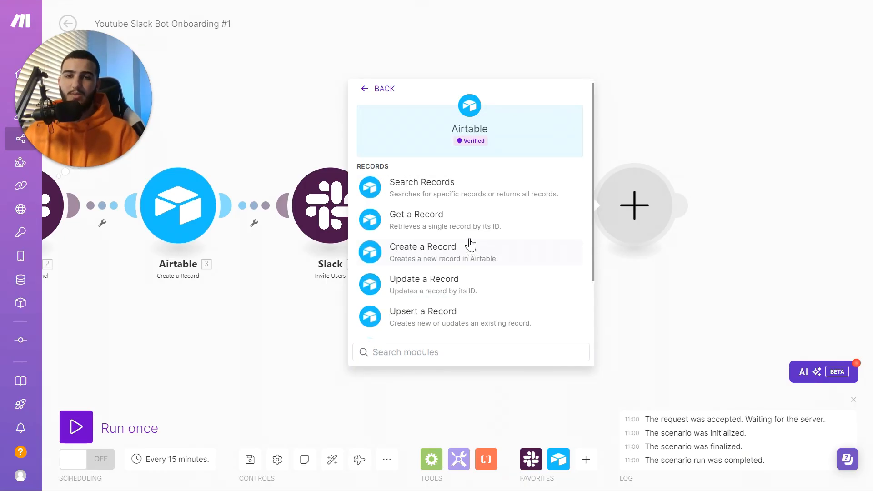
Add Airtable Create a Record on the Example Project Database base's Tasks table
scroll(470, 245, "down", 2)
scroll(468, 239, "up", 2)
left_click(452, 248)
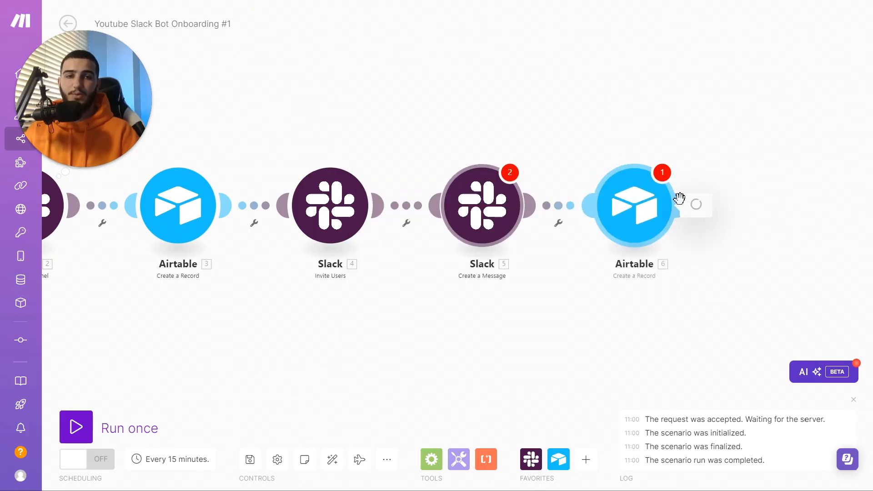
left_click(508, 195)
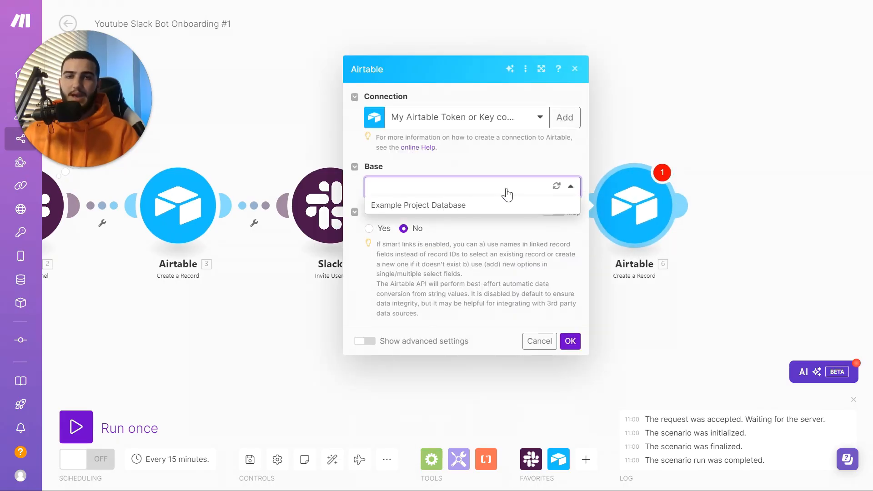
left_click(473, 206)
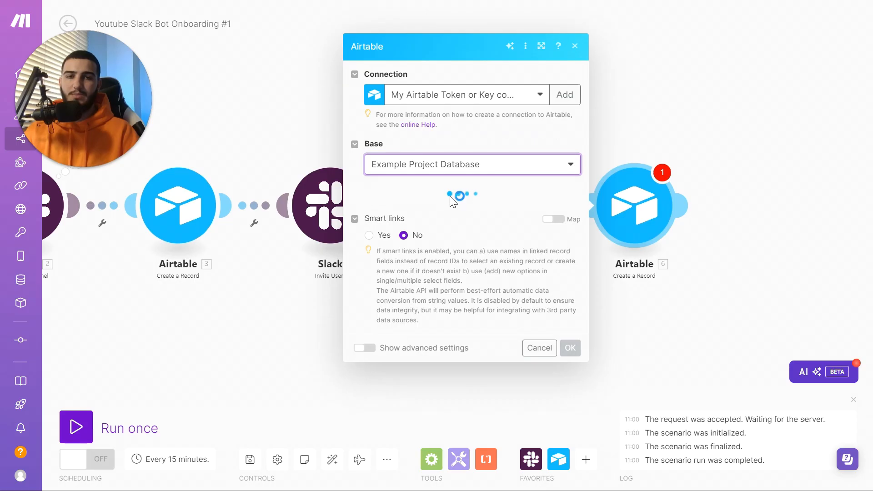
left_click(435, 216)
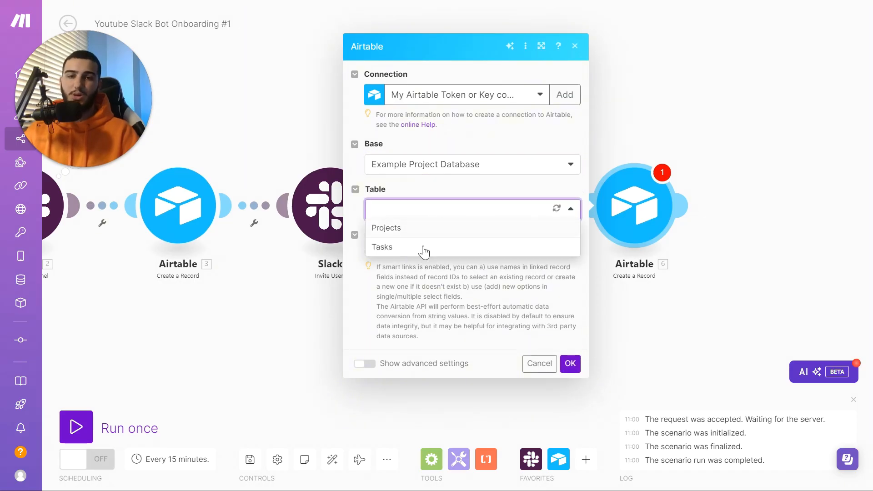
left_click(424, 247)
Set the task Name to 'Invite to Slack' and map the trigger's email into Notes
left_click(431, 244)
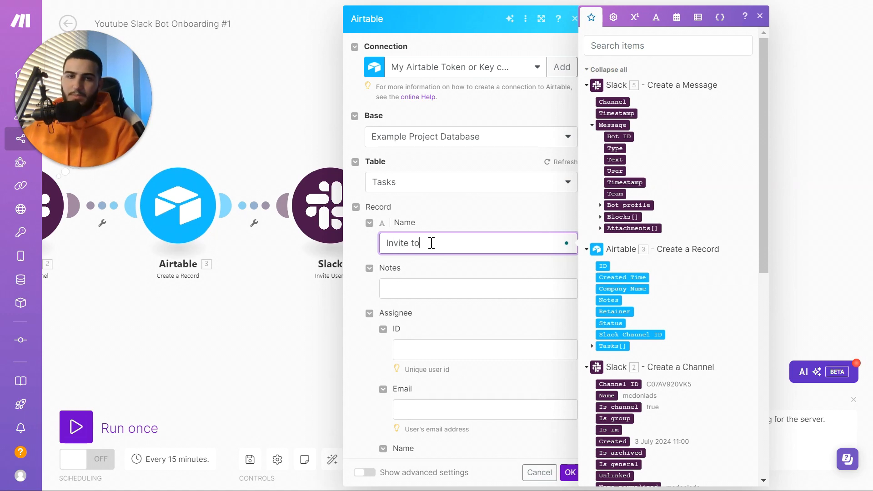
type("Invite to Slack")
key("Tab")
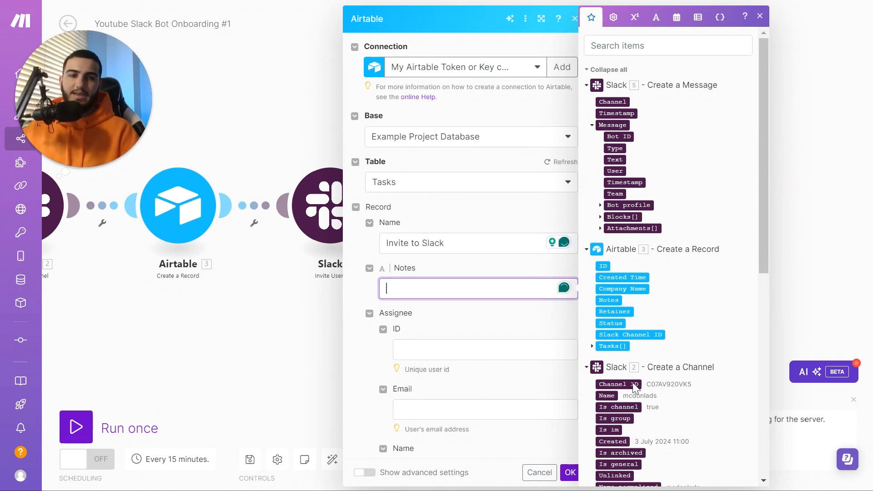
scroll(633, 400, "down", 10)
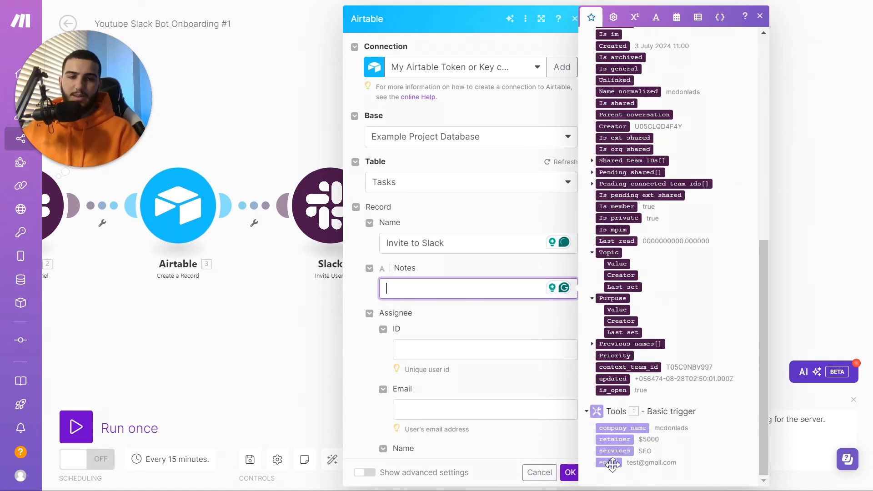
left_click(501, 328)
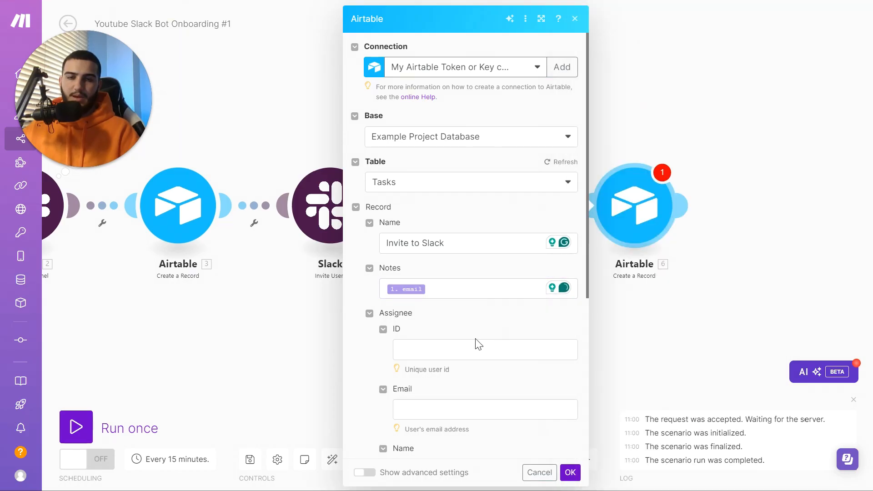
scroll(455, 273, "down", 5)
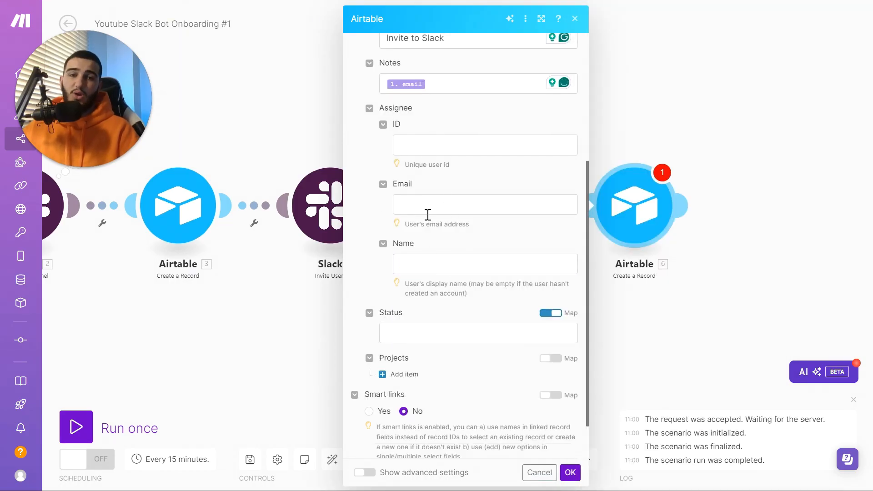
scroll(427, 215, "down", 2)
Set Status to Todo, link Projects to the step-3 record ID, and save the step
left_click(454, 286)
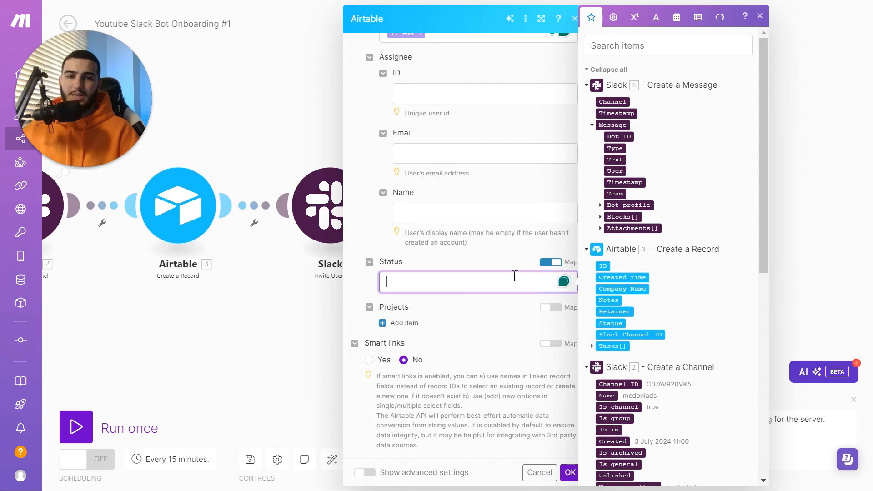
left_click(546, 268)
left_click(490, 295)
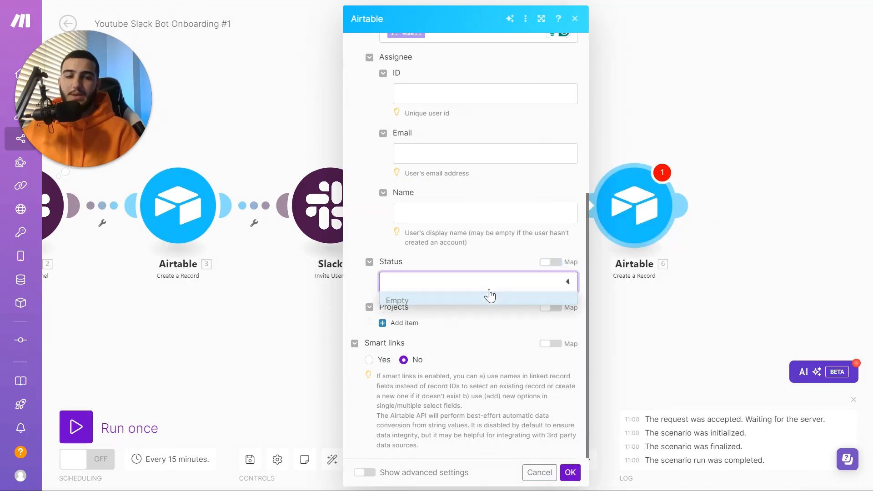
left_click(445, 326)
left_click(416, 327)
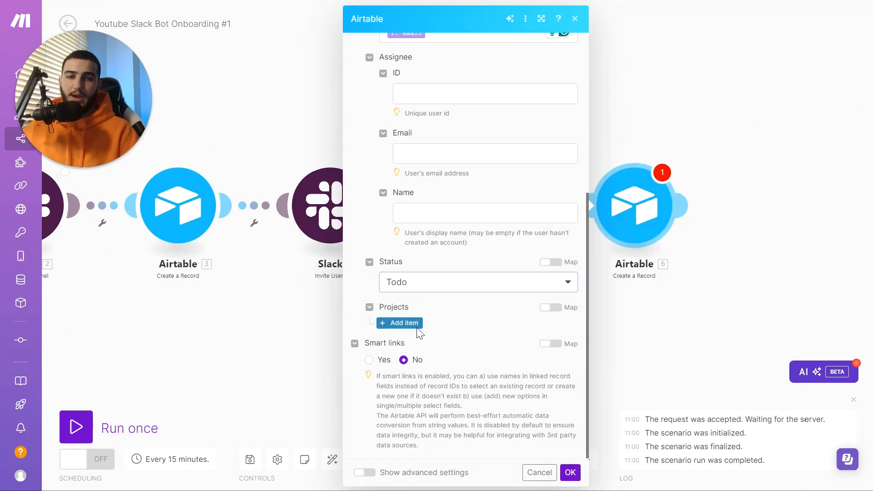
left_click(448, 342)
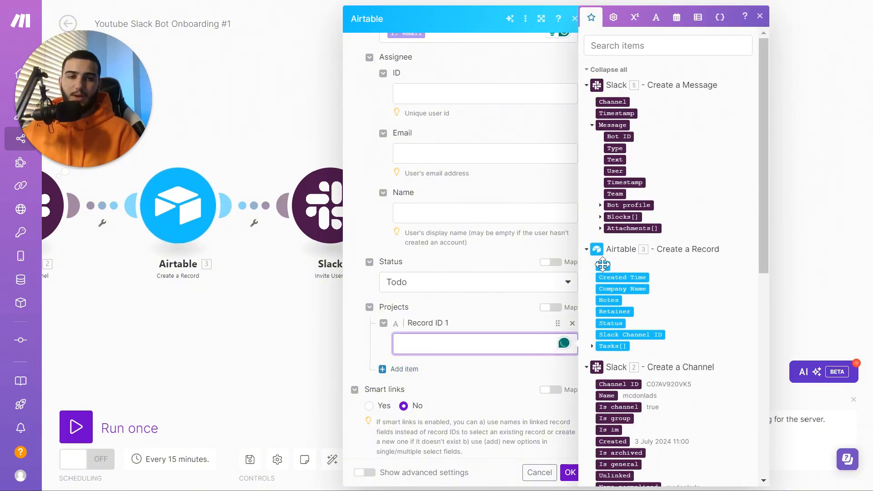
left_click(603, 266)
left_click(486, 308)
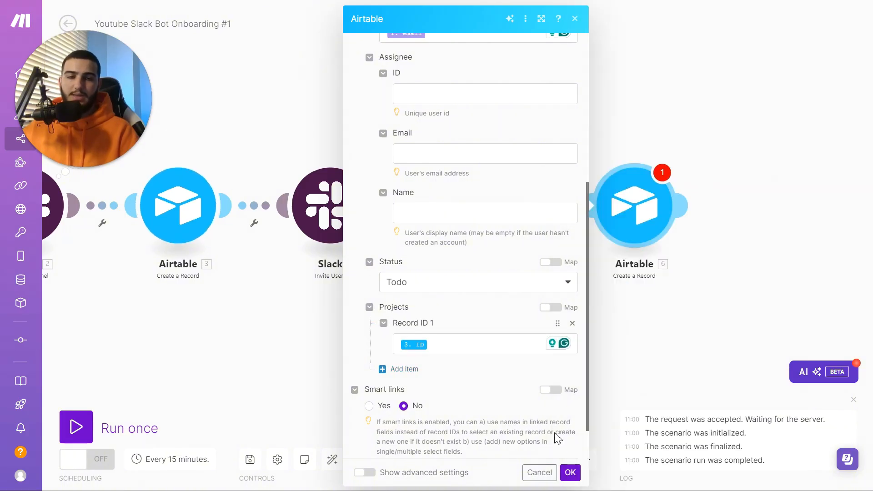
left_click(570, 472)
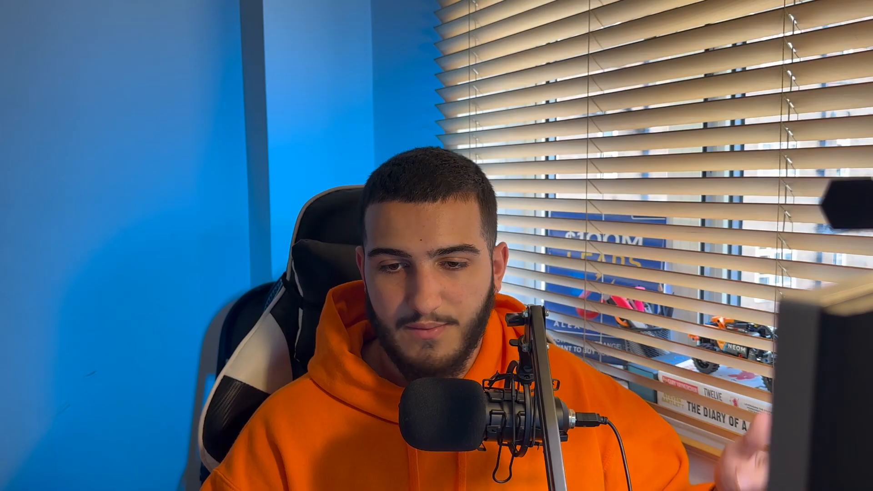
Run the scenario once and confirm all six modules complete successfully
left_click(72, 428)
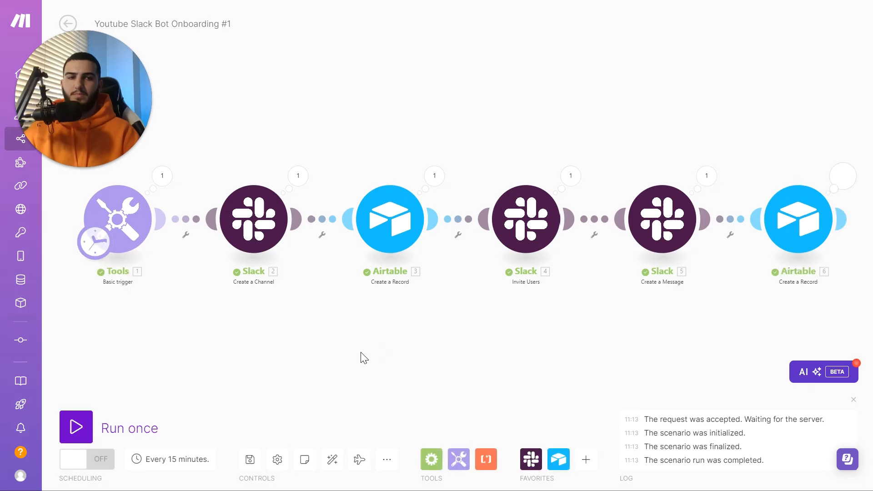
left_click_drag(292, 268, 274, 271)
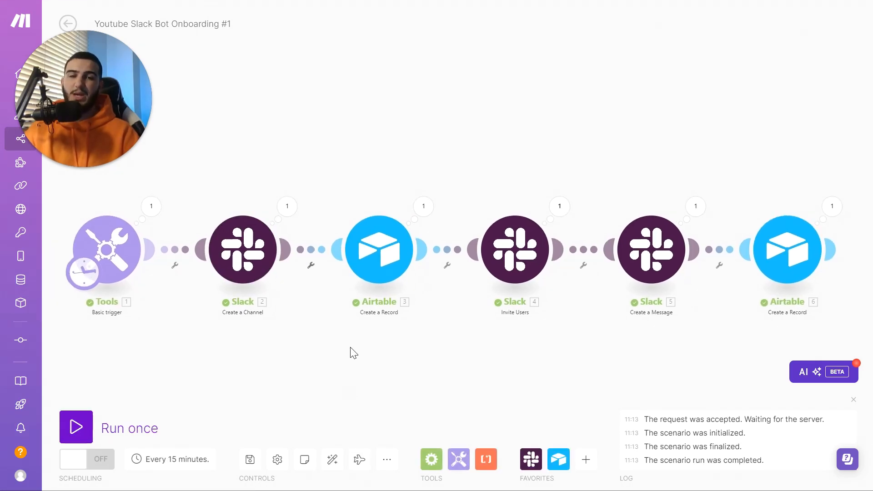
mouse_move(469, 33)
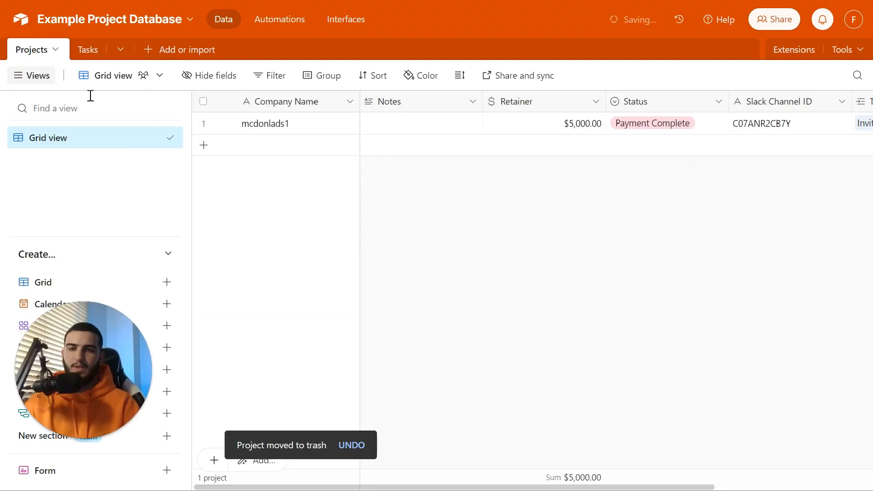
Check Airtable's Projects Tasks column and the new Invite to Slack task, then switch to Slack
left_click(91, 53)
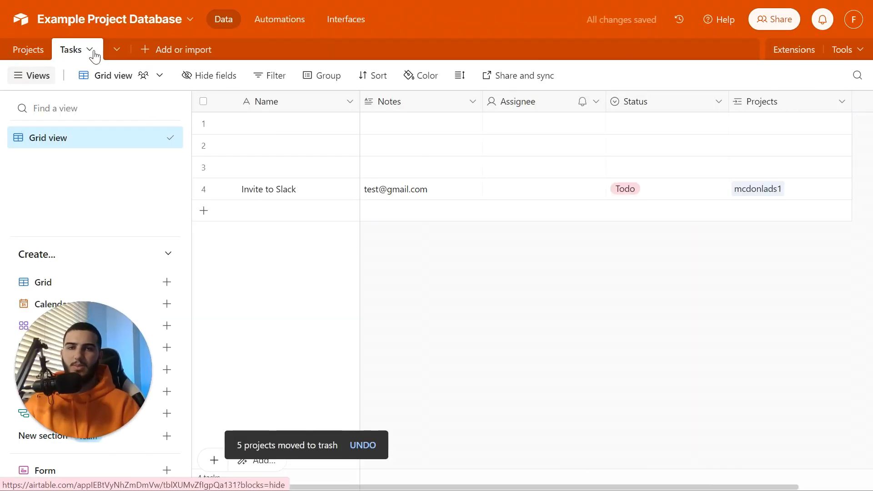
left_click(27, 51)
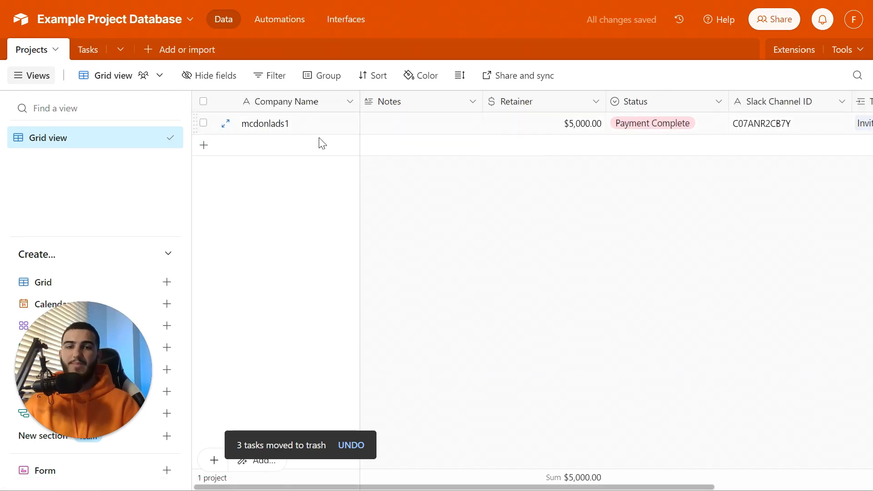
left_click_drag(406, 487, 453, 488)
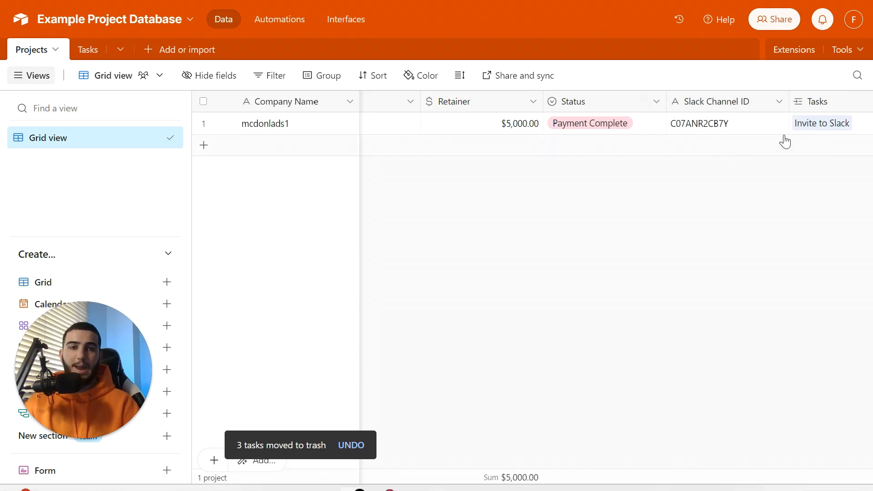
left_click(89, 50)
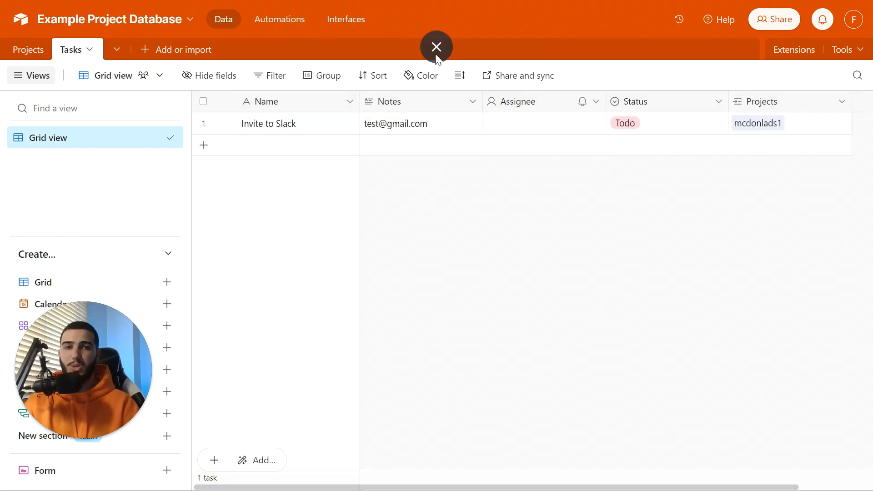
left_click(436, 51)
key("alt+Tab")
Check the Say Hello welcome and joined members in mcdonlads1, then reopen Make's Invite Users settings
scroll(95, 260, "down", 2)
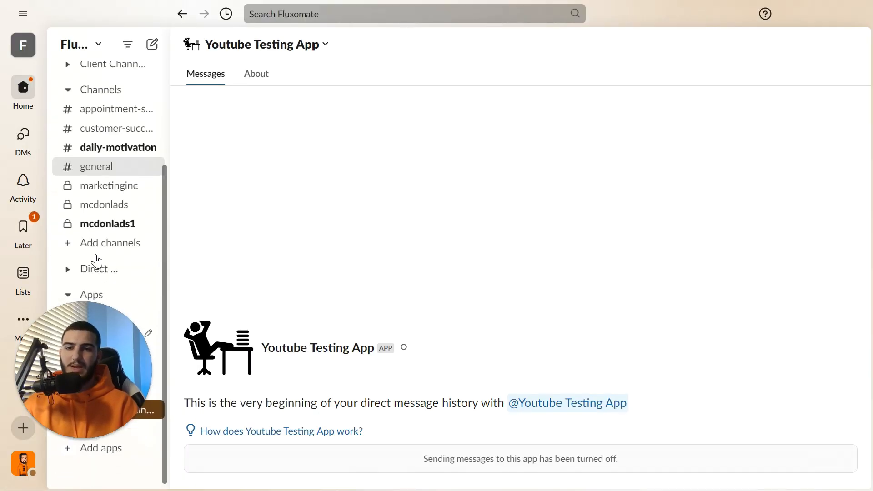
left_click(107, 230)
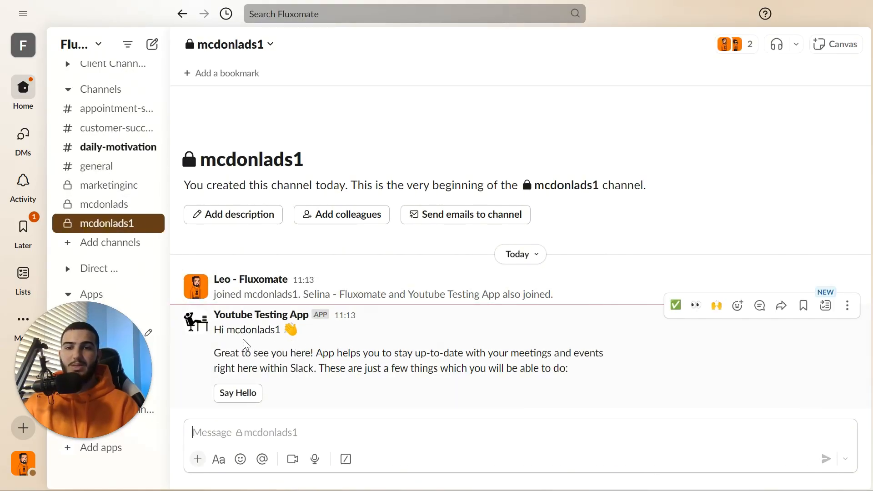
double_click(257, 331)
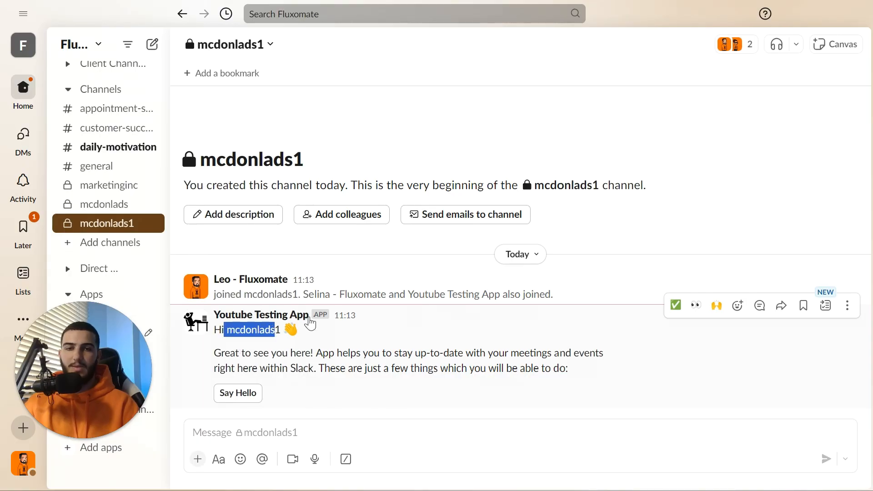
left_click_drag(275, 295, 375, 304)
left_click_drag(478, 300, 523, 297)
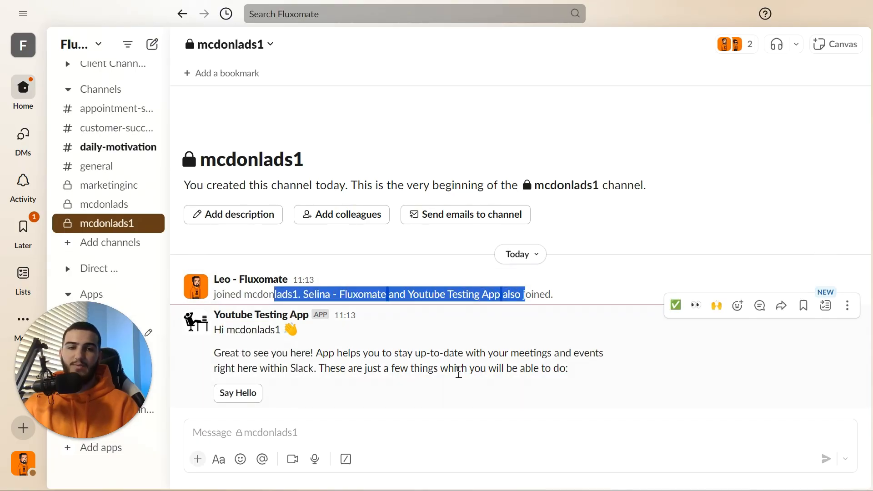
left_click(450, 385)
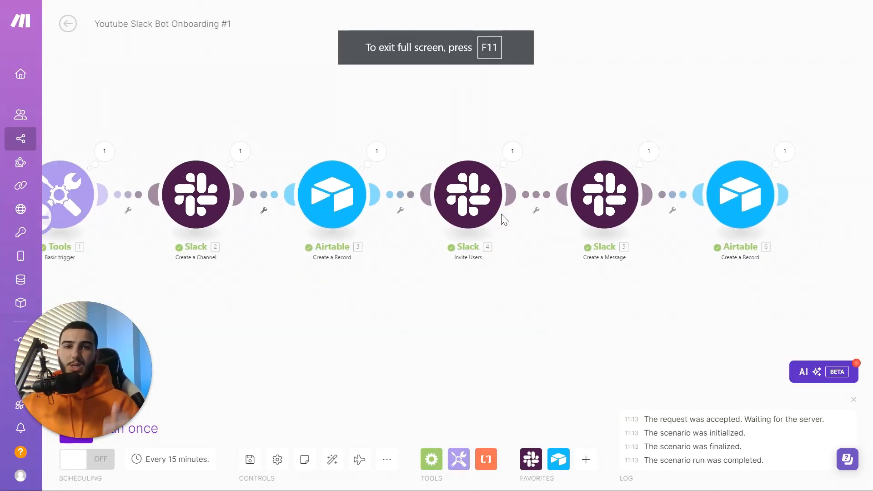
left_click(484, 199)
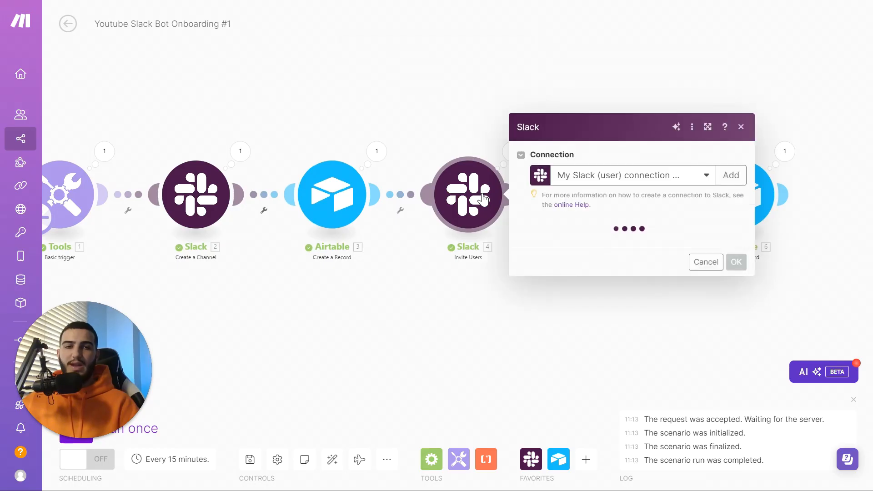
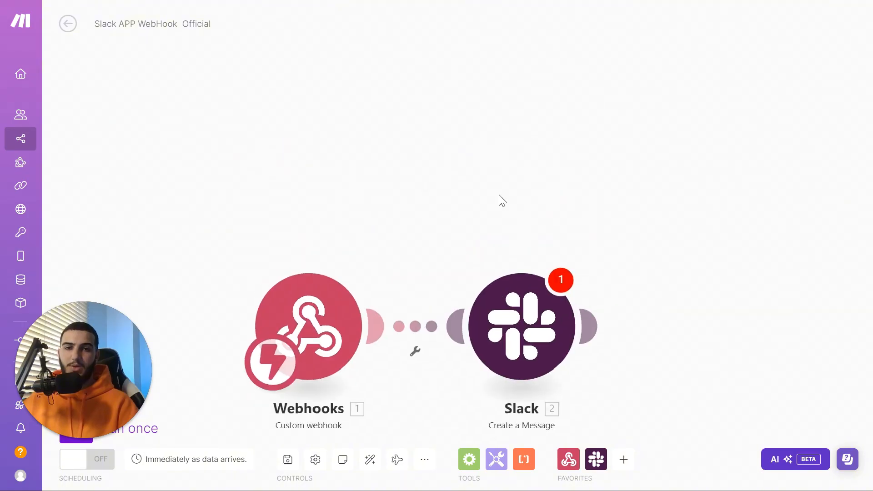
Delete the Slack Create a Message module and recentre the canvas on the Custom webhook
left_click(438, 239)
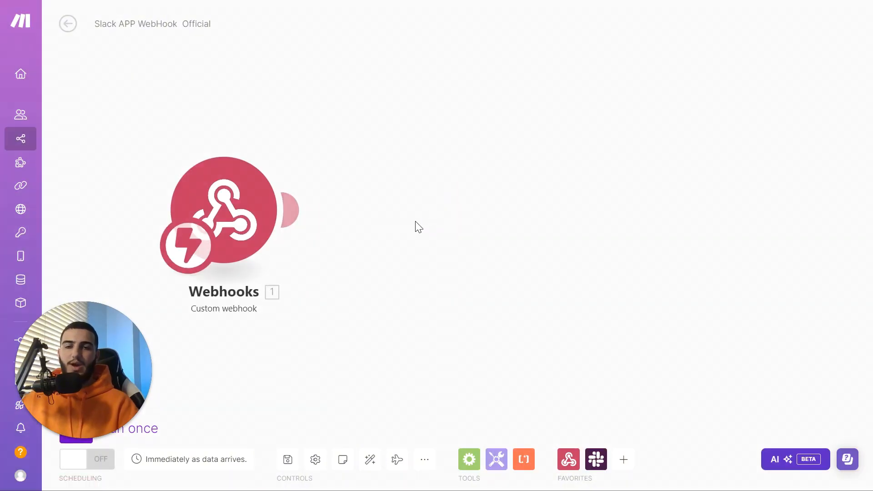
left_click_drag(413, 222, 408, 178)
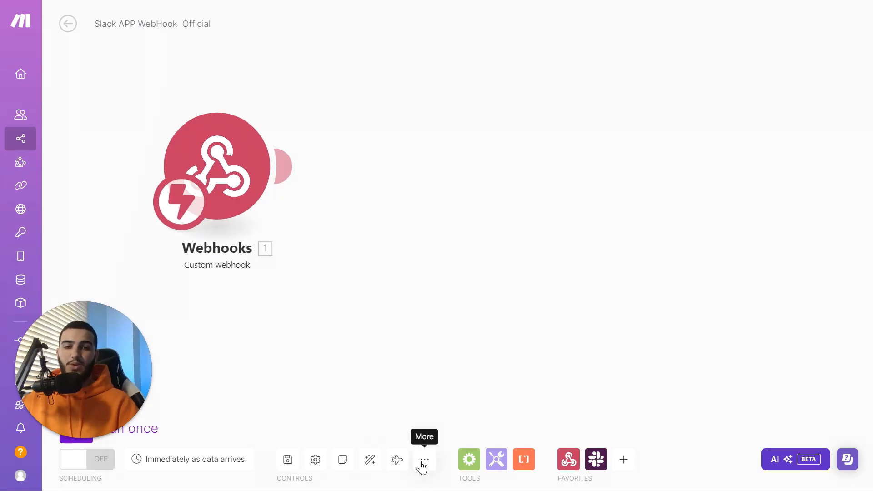
left_click(422, 461)
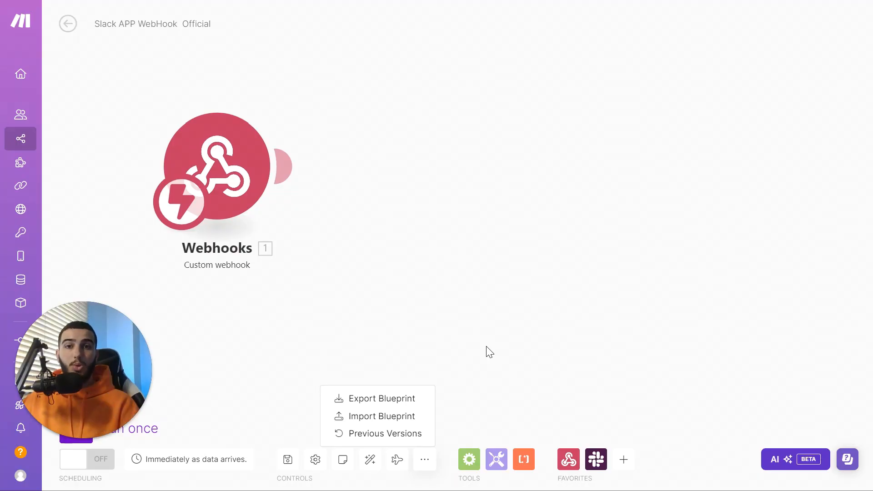
left_click_drag(399, 181, 425, 199)
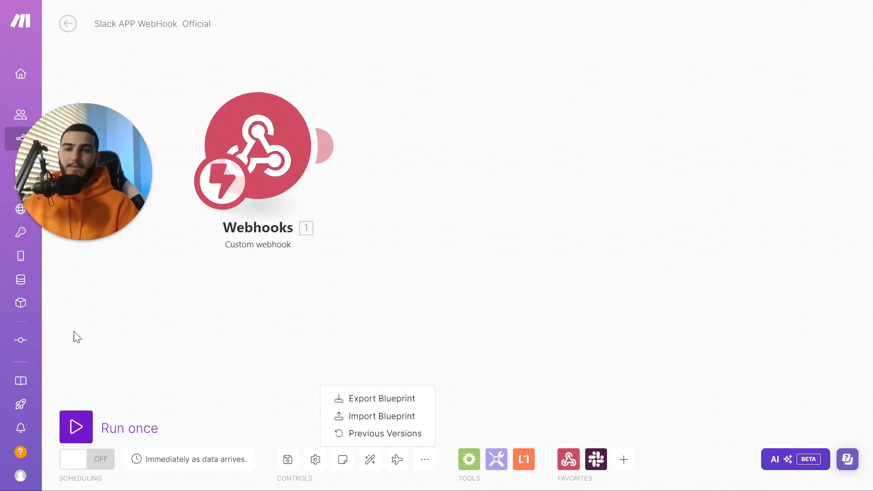
Run the scenario once and click the button in Slack to send a payload
left_click(76, 427)
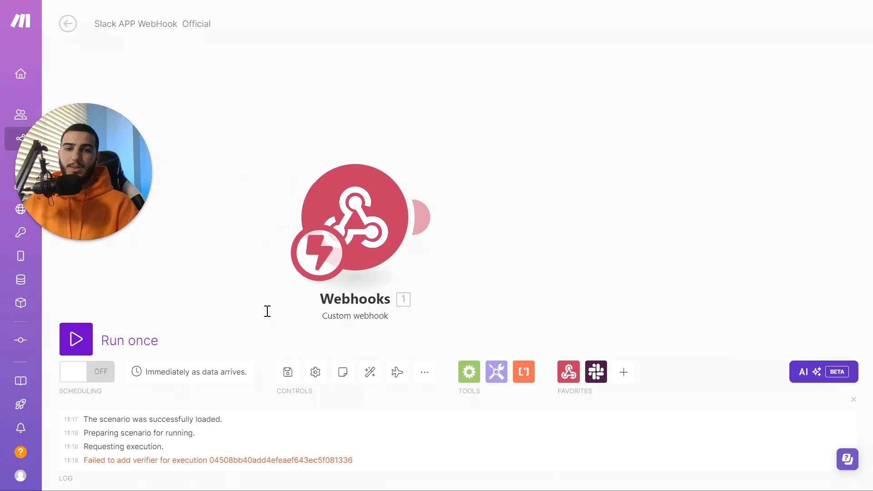
left_click(146, 329)
left_click(435, 33)
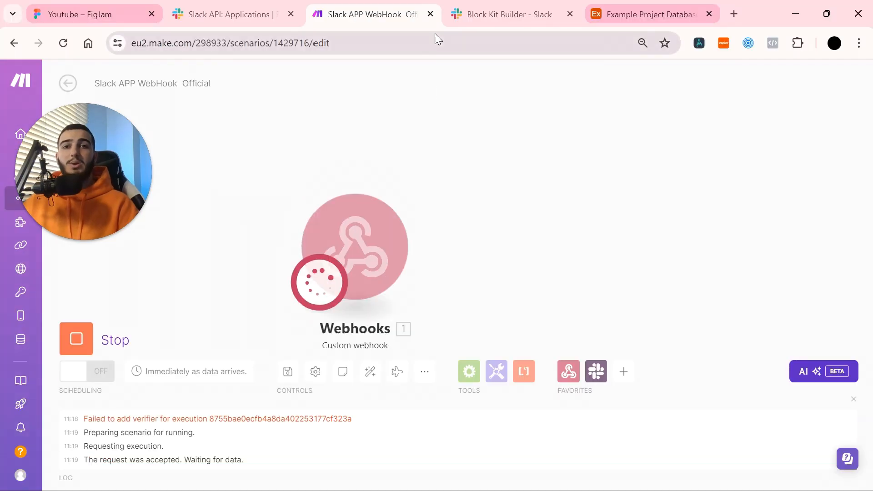
left_click(410, 490)
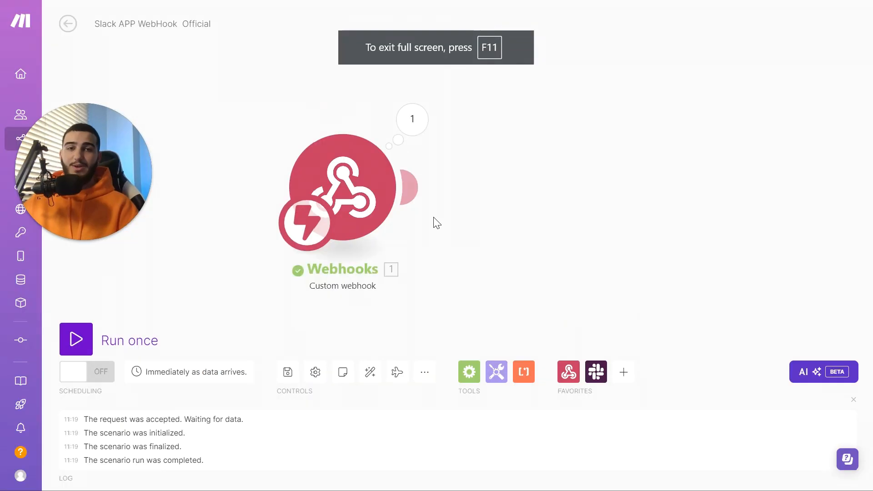
Inspect the webhook's received block_actions bundle and select the payload text to copy
left_click(412, 120)
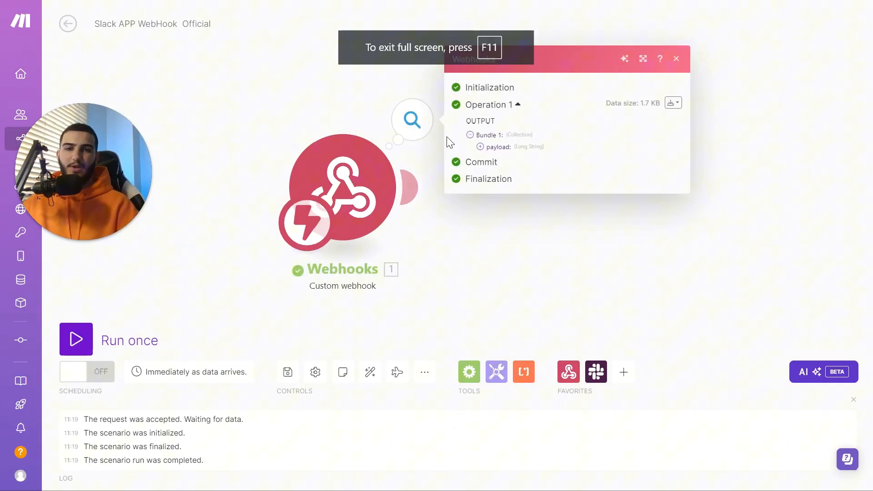
left_click(481, 146)
left_click_drag(490, 117, 528, 210)
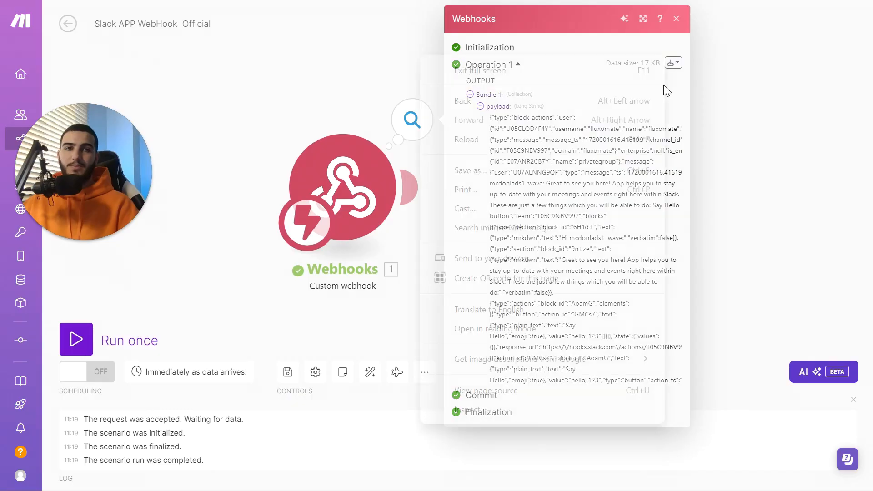
right_click(665, 56)
left_click(705, 47)
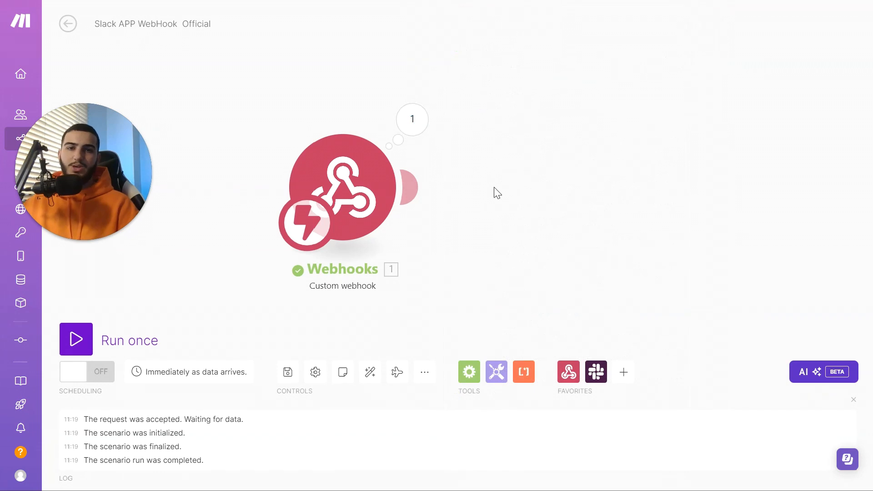
Add a JSON Parse JSON module with 1. payload mapped as the JSON string
left_click(384, 179)
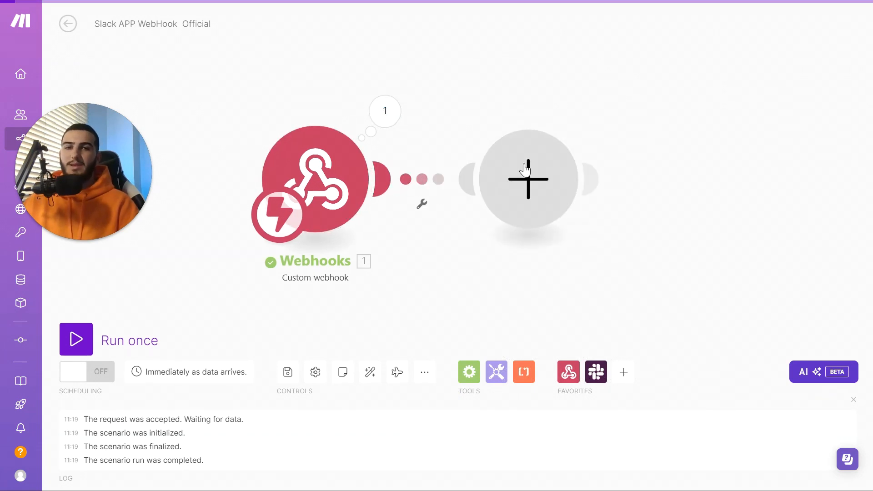
left_click(526, 170)
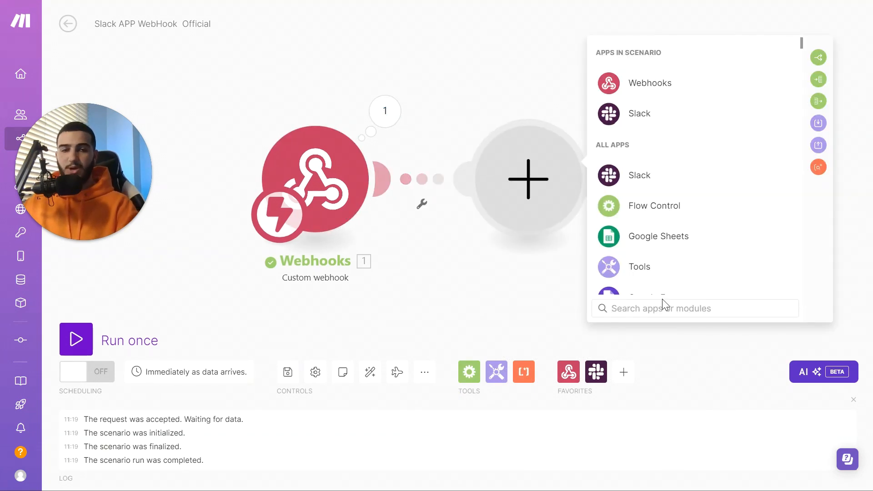
type("par")
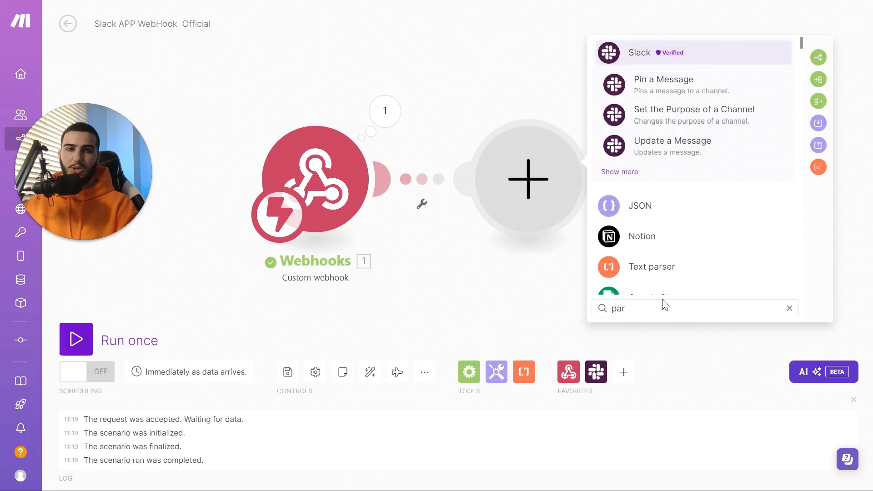
type("se")
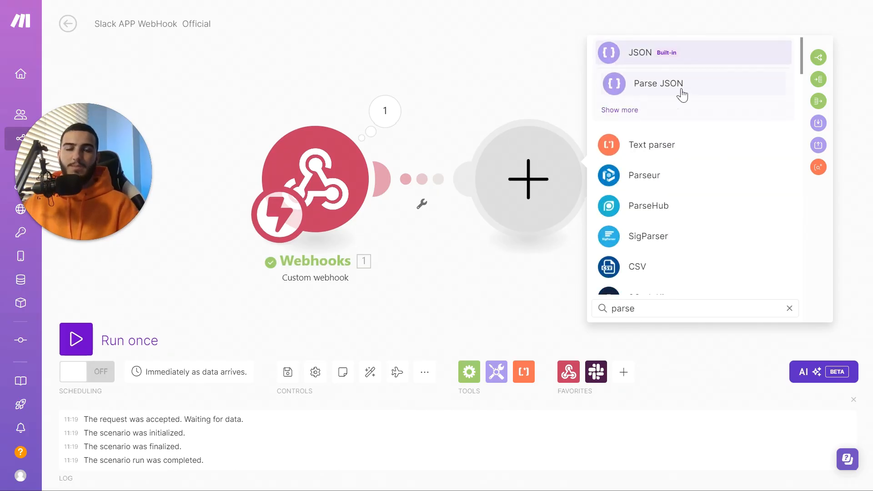
left_click(682, 95)
left_click(648, 222)
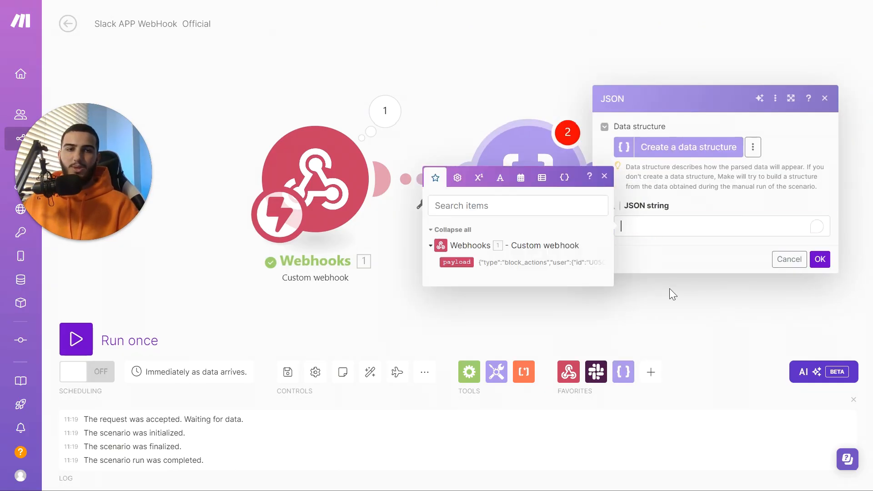
left_click(457, 262)
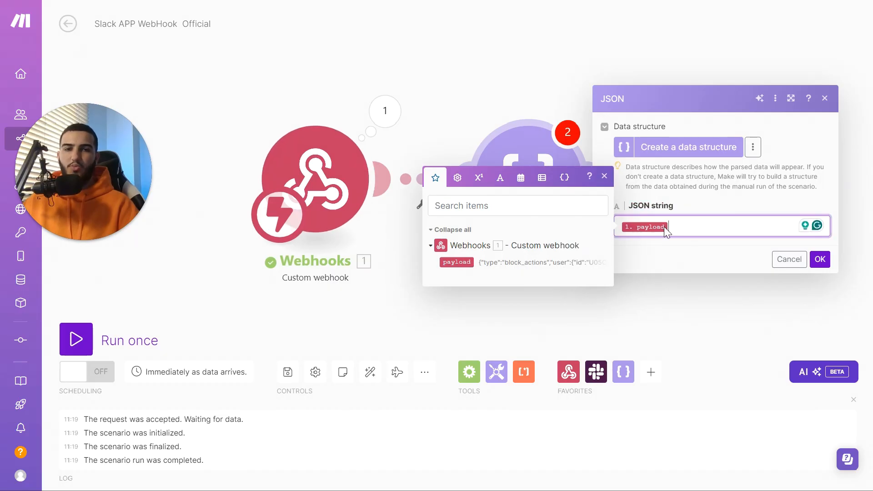
left_click(820, 259)
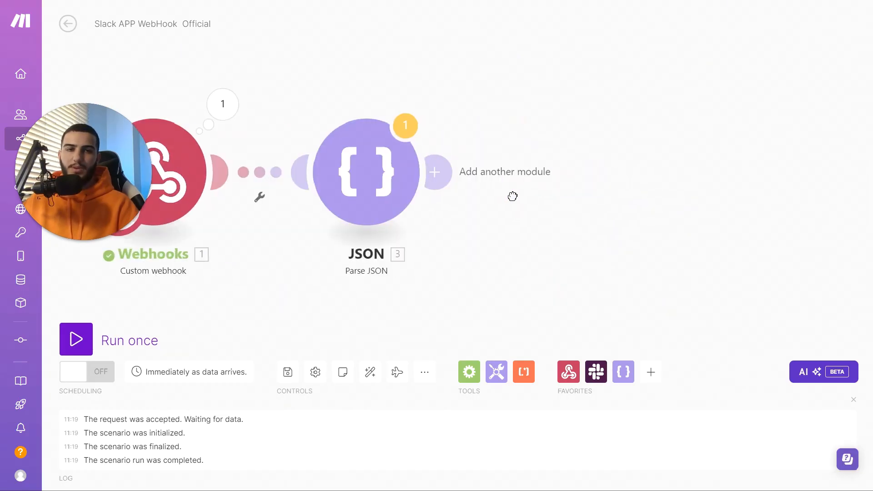
Run the scenario anyway and check the parsed actions array showing value hello_123
left_click(131, 351)
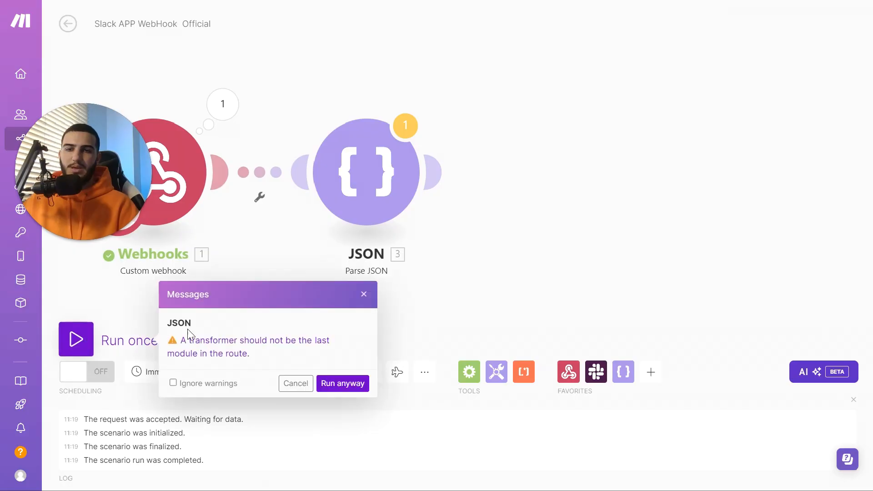
left_click(329, 385)
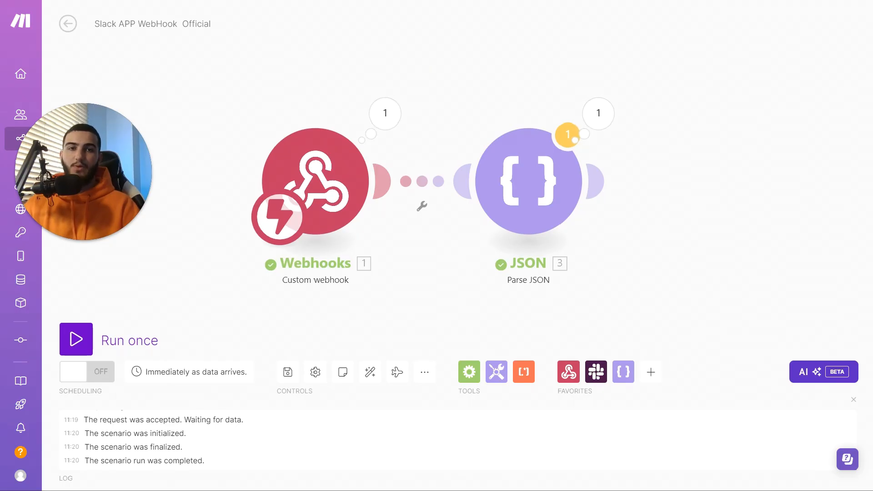
left_click(598, 129)
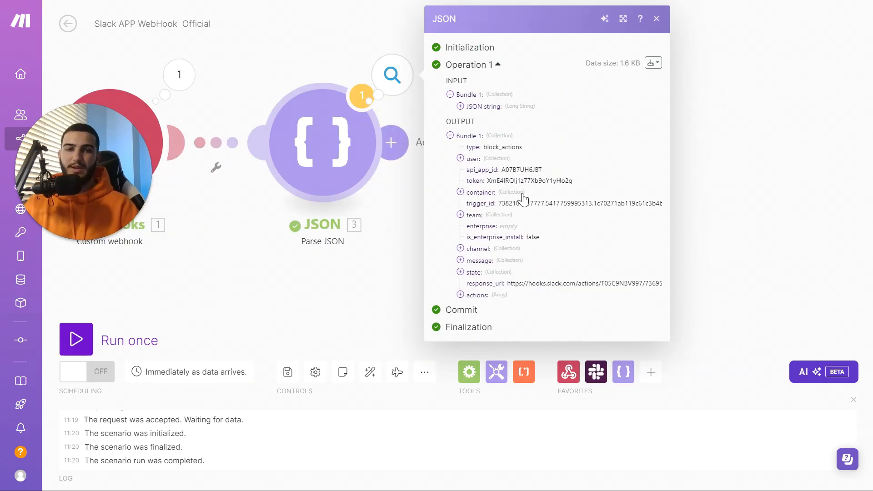
left_click(476, 295)
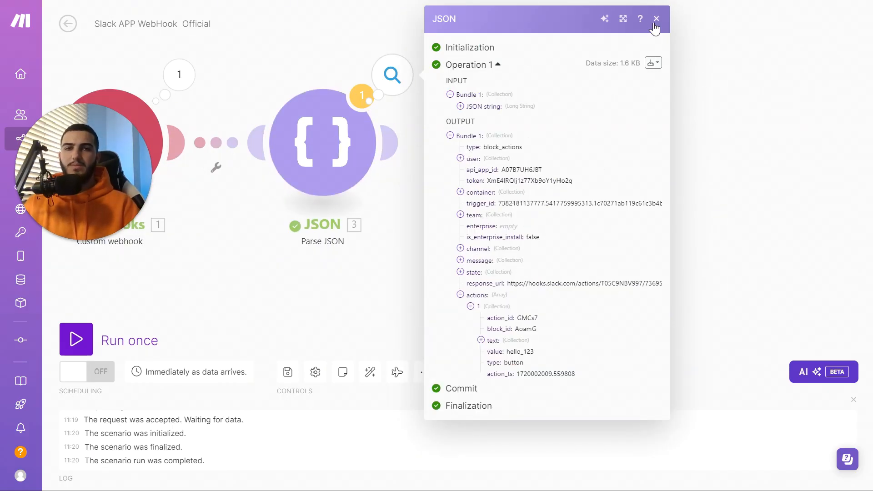
left_click(656, 21)
left_click(400, 142)
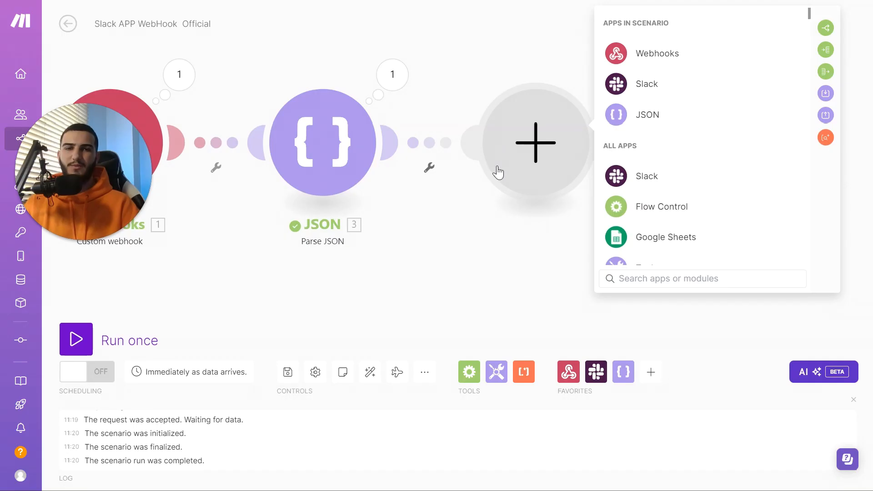
Discard the empty module and add a Flow Control Router after the JSON module
scroll(482, 179, "down", 3)
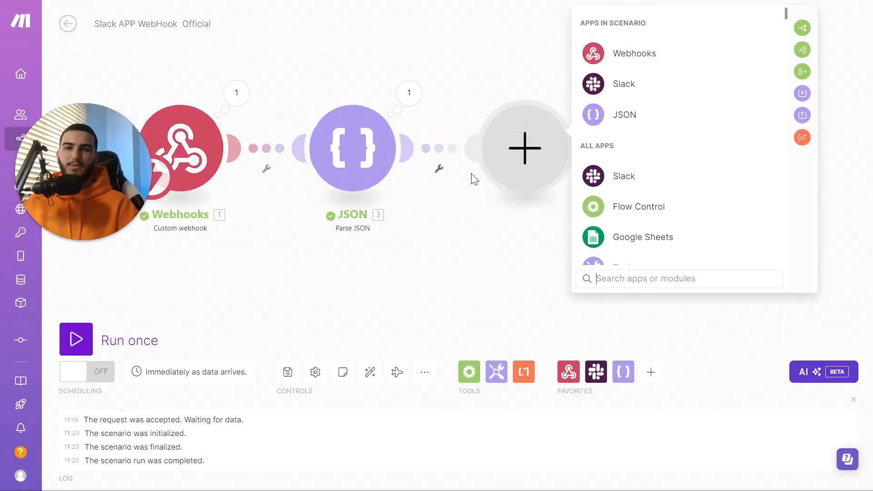
left_click(485, 168)
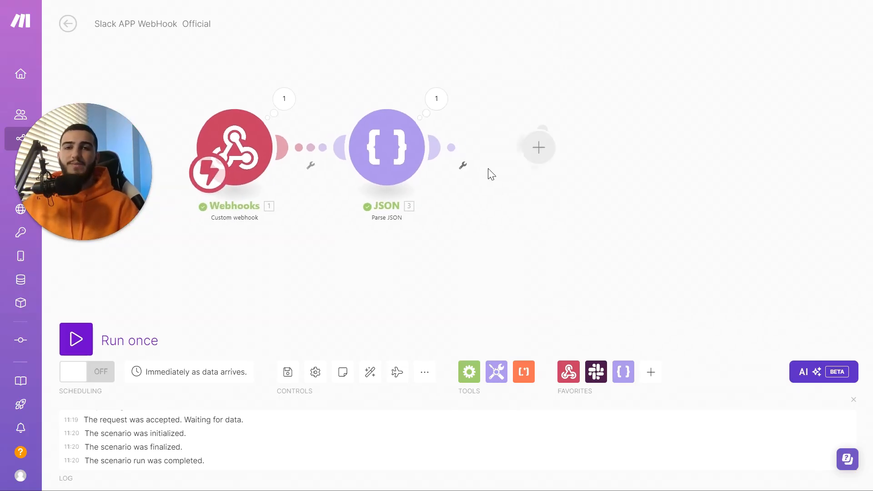
left_click(440, 146)
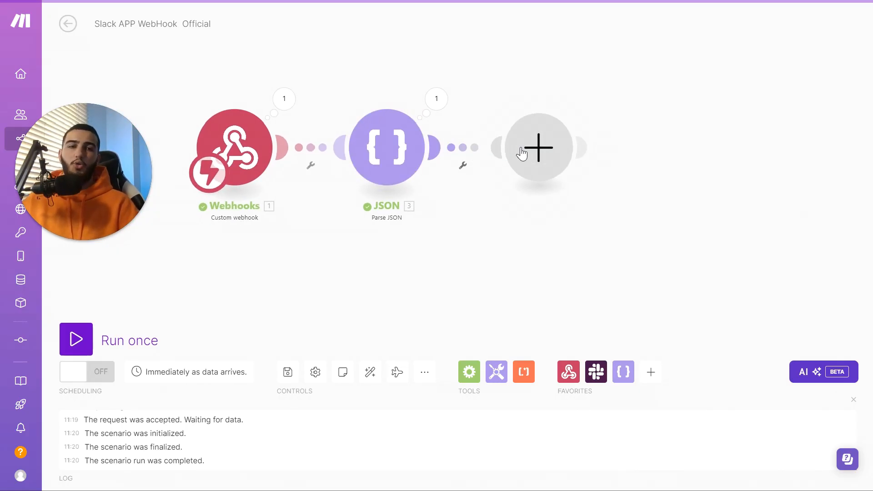
left_click(469, 372)
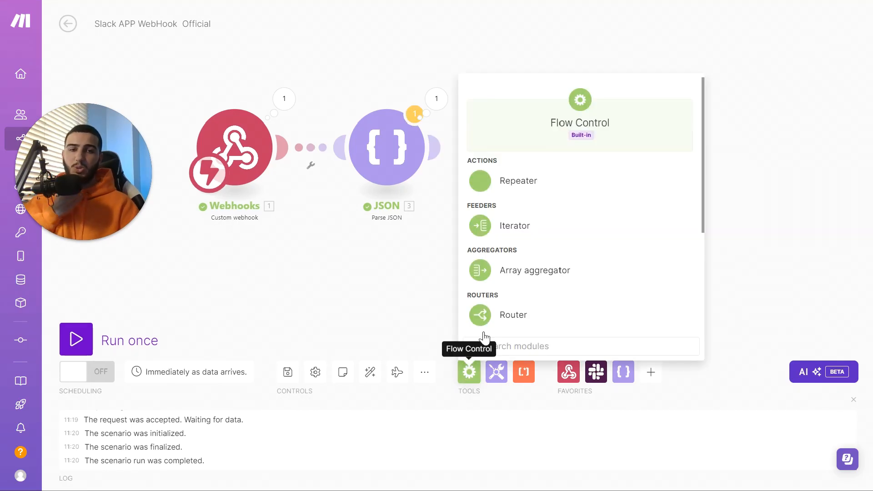
scroll(541, 230, "down", 4)
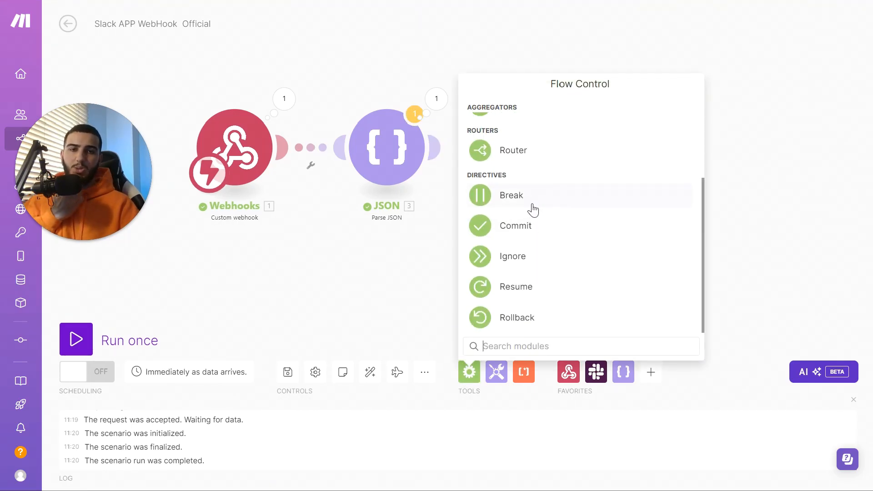
left_click(538, 153)
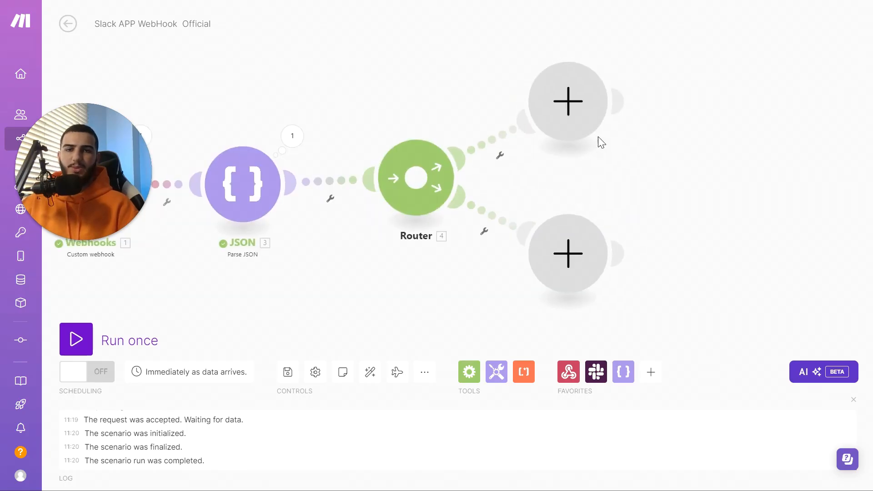
scroll(540, 212, "down", 4)
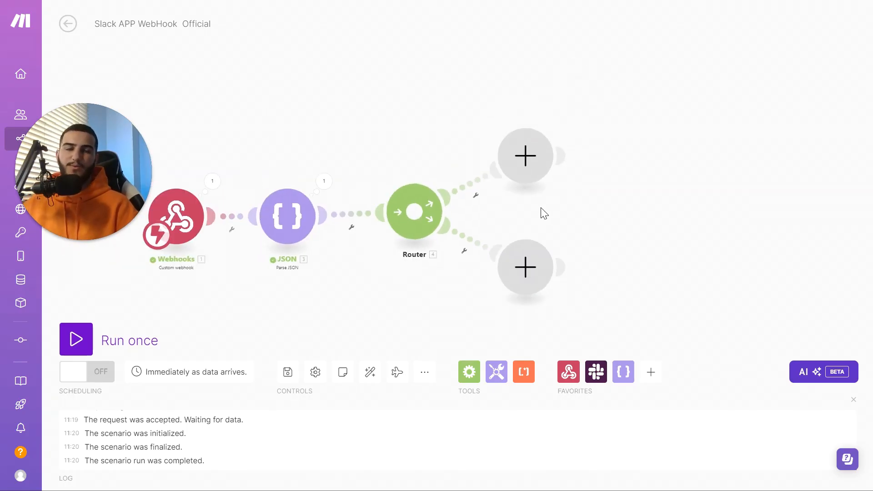
scroll(475, 239, "up", 3)
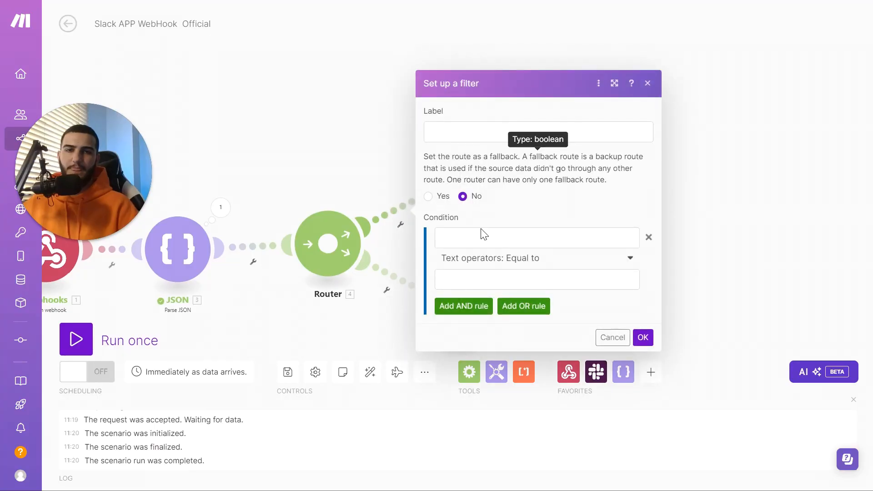
Filter the upper route on actions[]: value Equal to hello_123
left_click(532, 237)
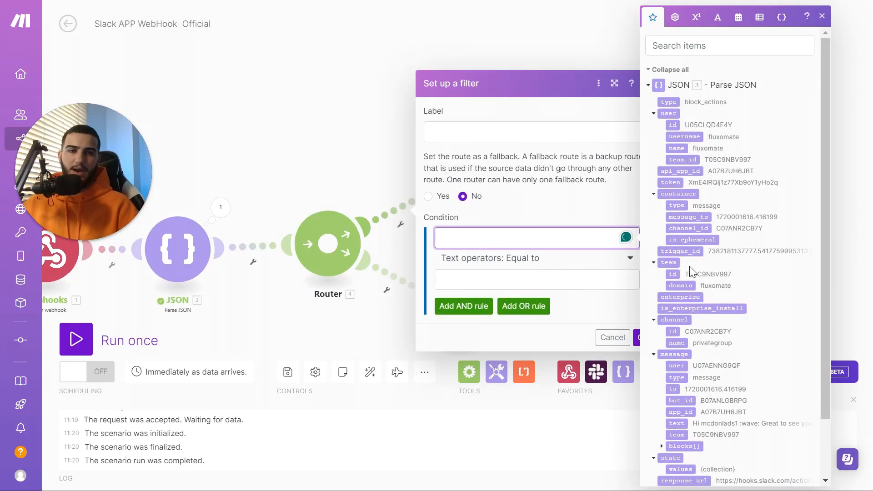
scroll(692, 277, "down", 2)
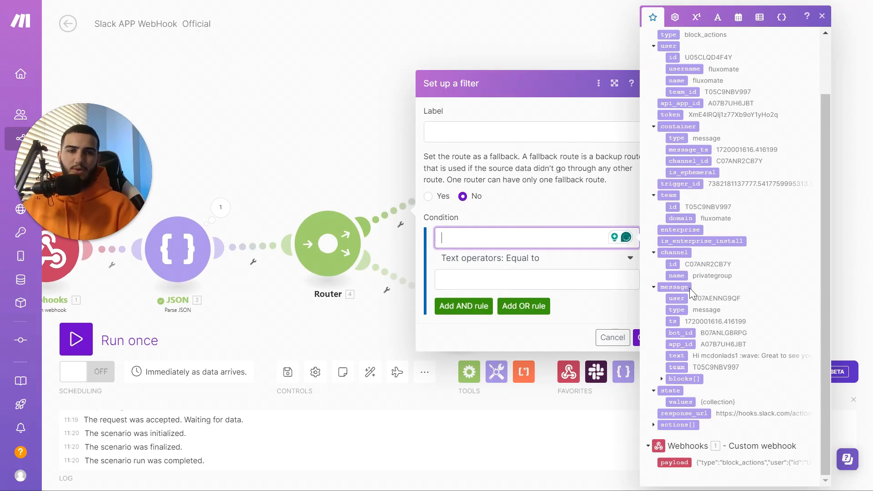
left_click(657, 424)
scroll(675, 409, "down", 2)
left_click_drag(677, 407, 523, 238)
left_click(544, 274)
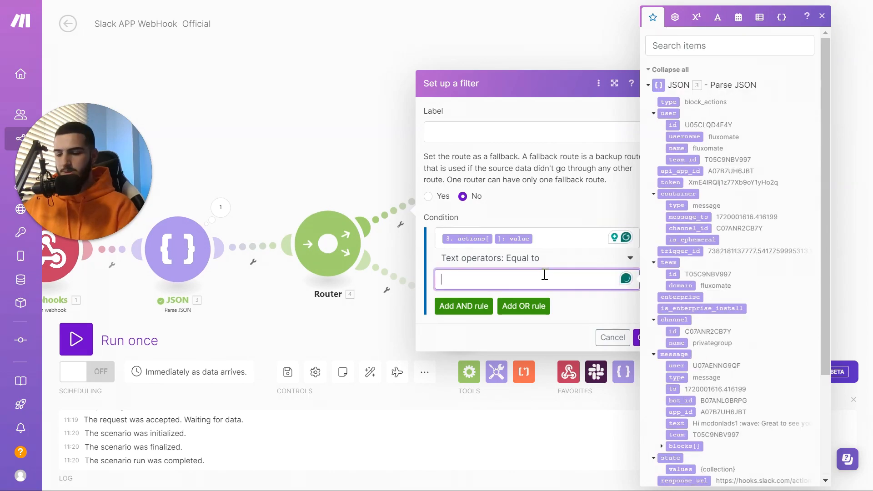
type("hello")
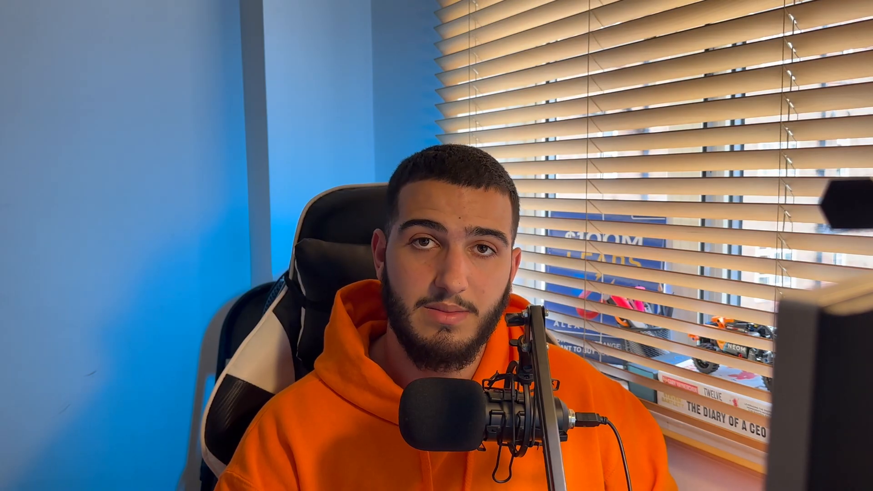
type("_")
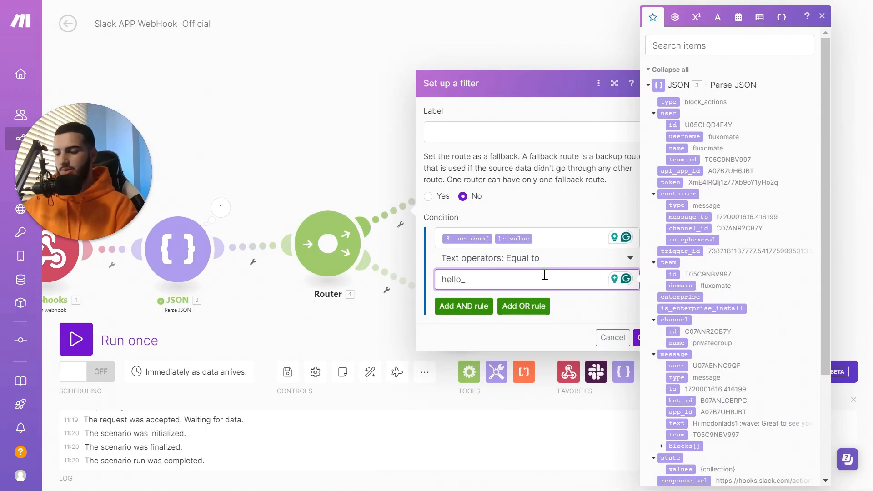
type("123")
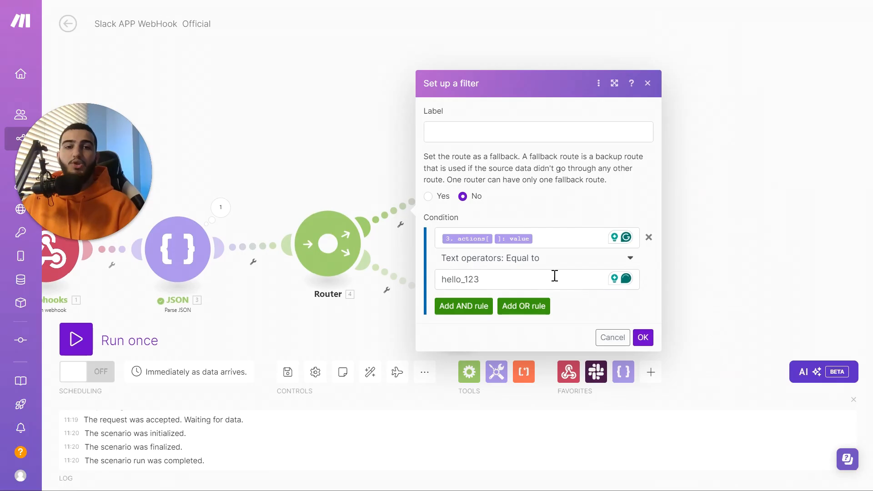
left_click(643, 337)
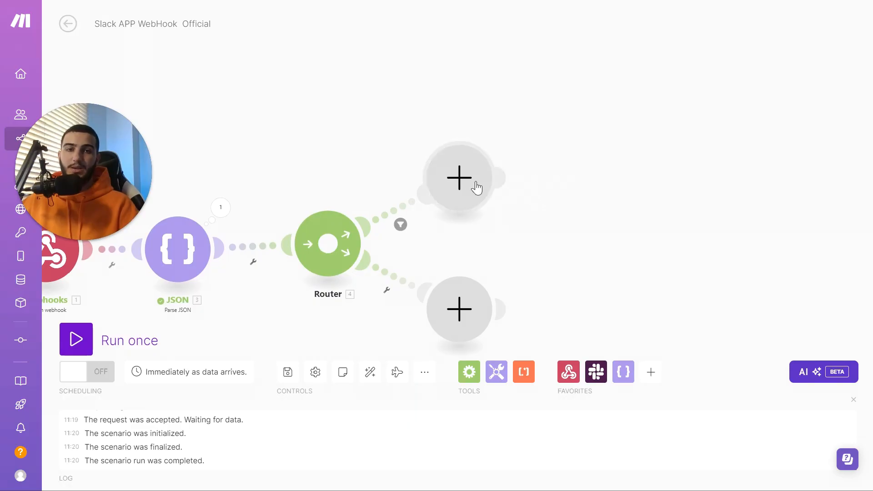
left_click_drag(580, 182, 515, 187)
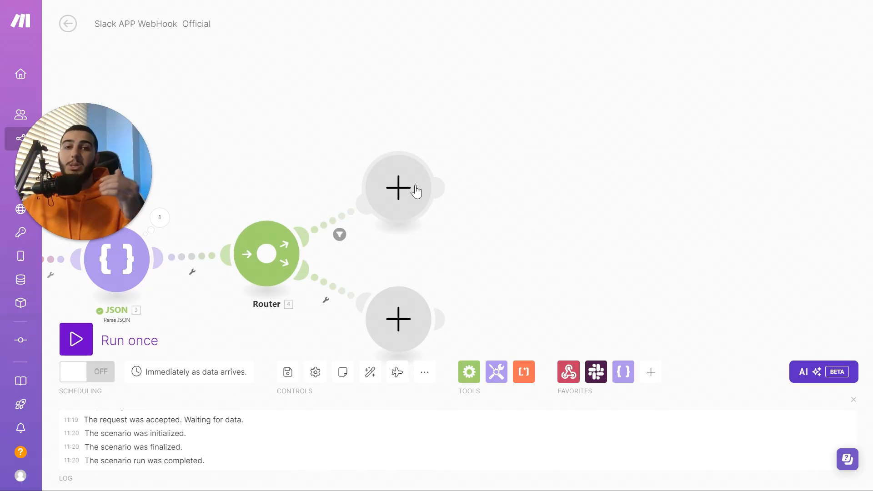
Add an Airtable Search Records module on the upper route, searching the Projects table
left_click(410, 176)
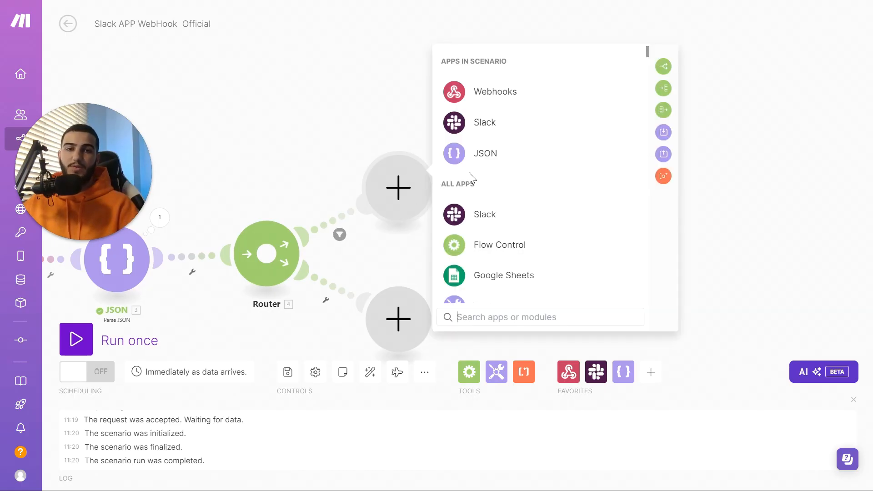
left_click(546, 62)
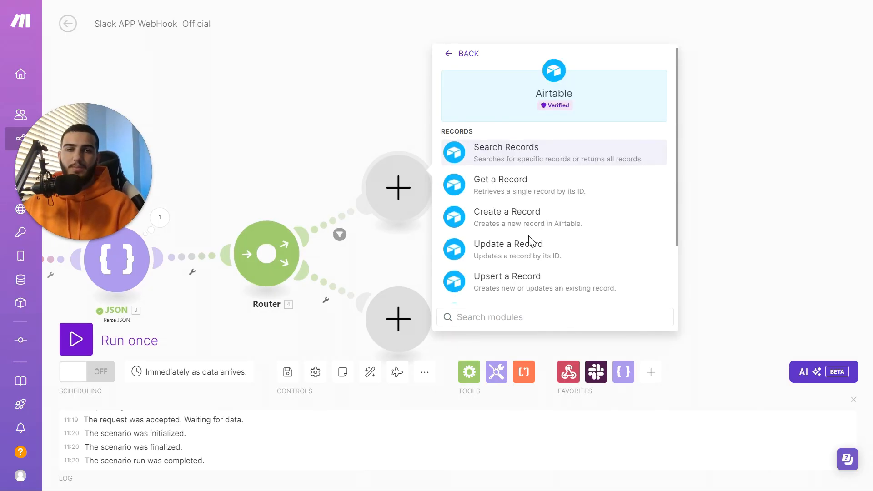
left_click(572, 158)
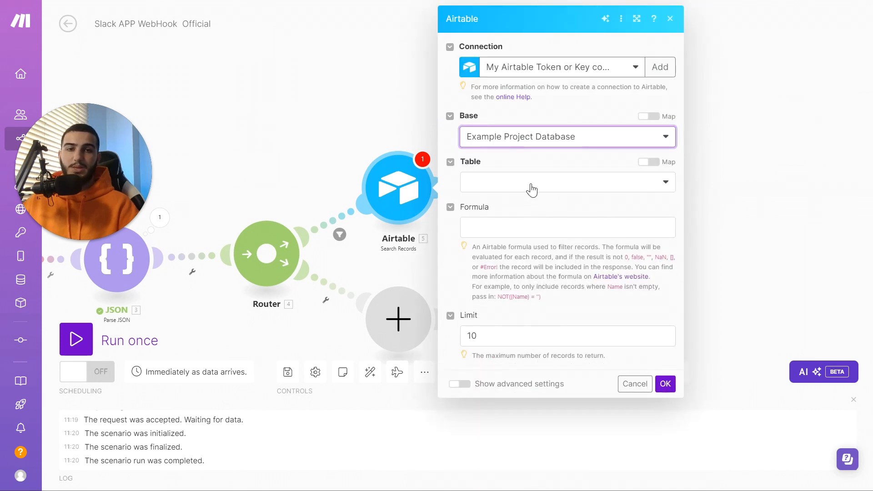
left_click(532, 187)
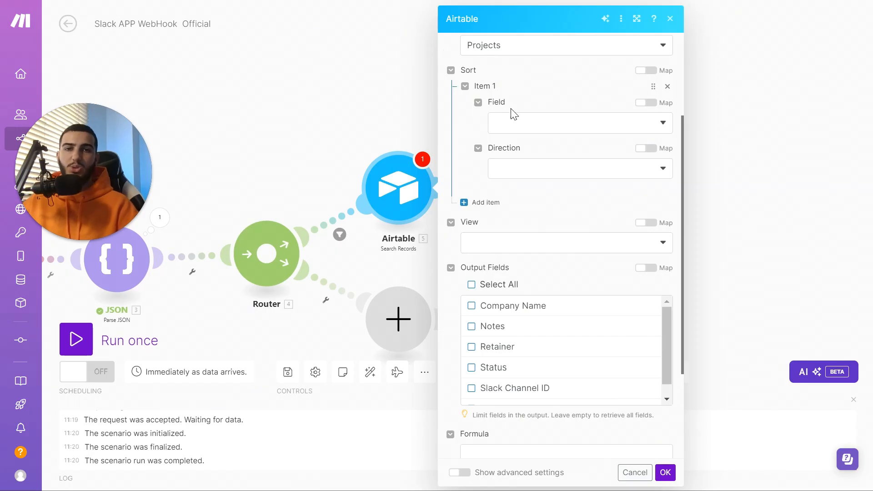
Sort the search by Slack Channel ID mapped to the channel id, then run once
scroll(523, 117, "up", 3)
left_click(568, 195)
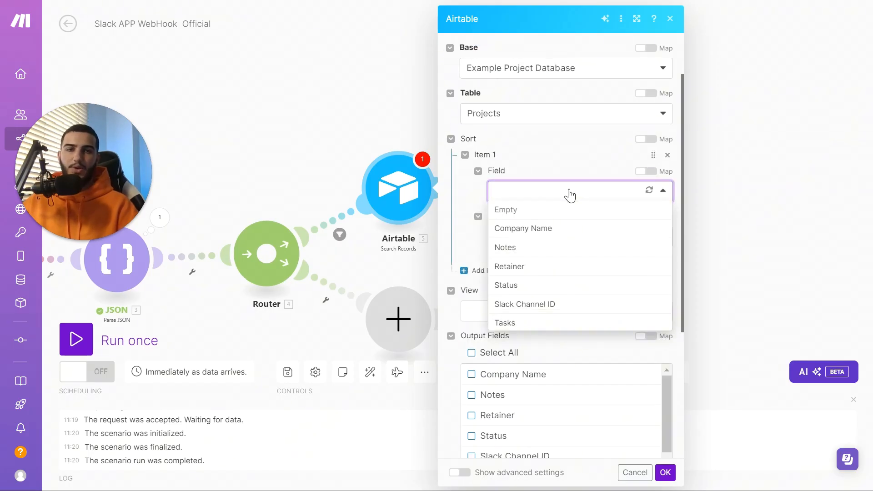
left_click(537, 305)
left_click(533, 239)
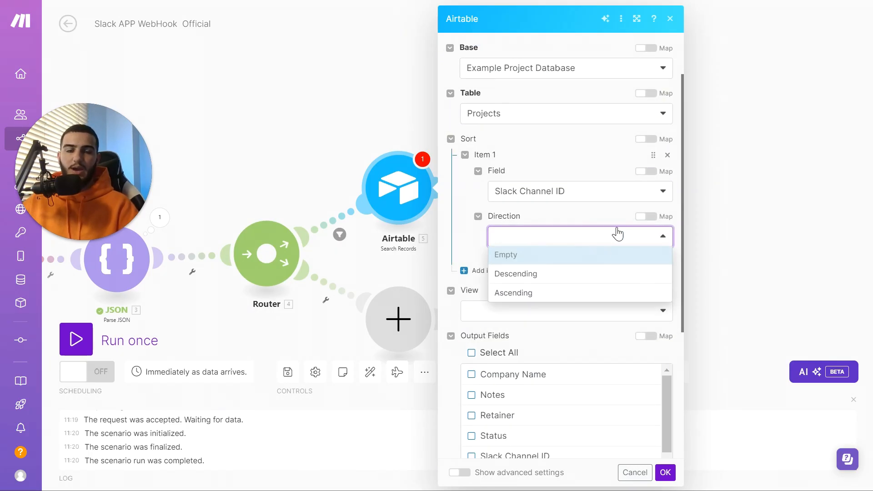
left_click(649, 216)
left_click(600, 237)
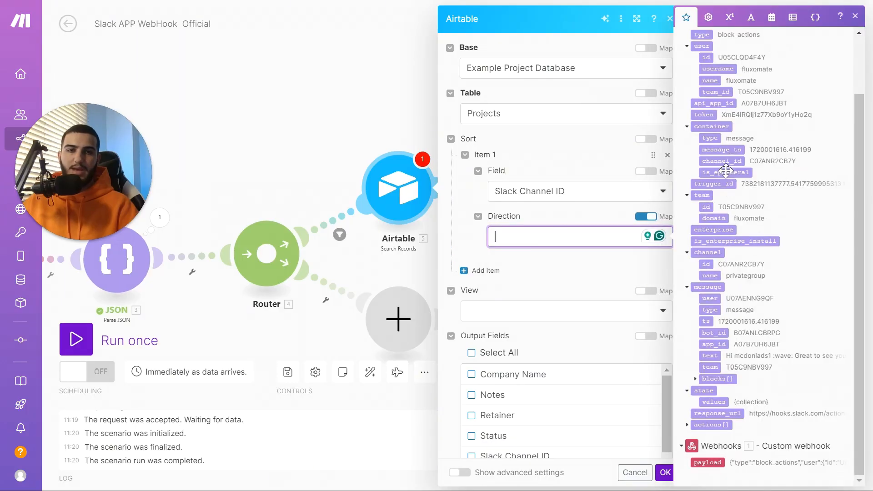
left_click(706, 265)
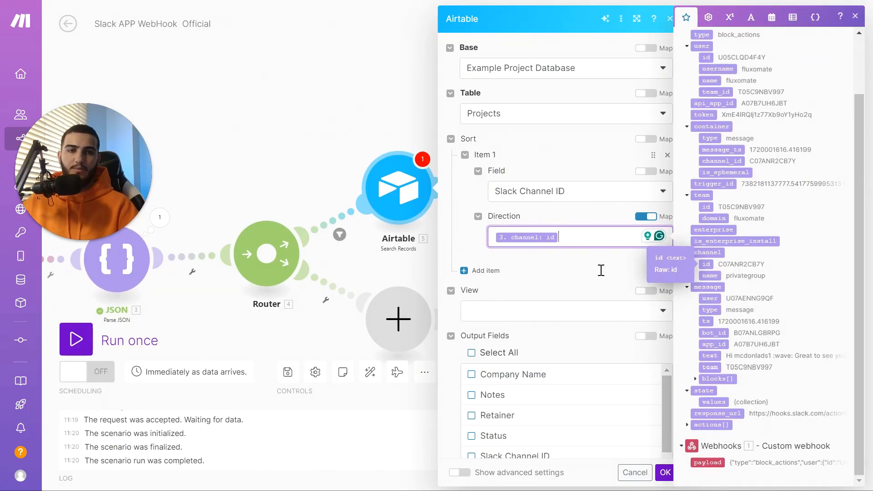
left_click(569, 270)
scroll(523, 218, "down", 5)
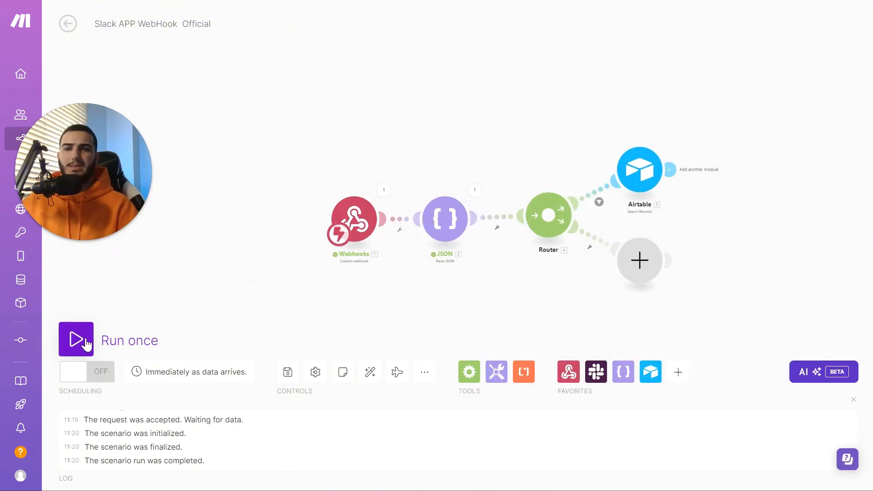
left_click(87, 347)
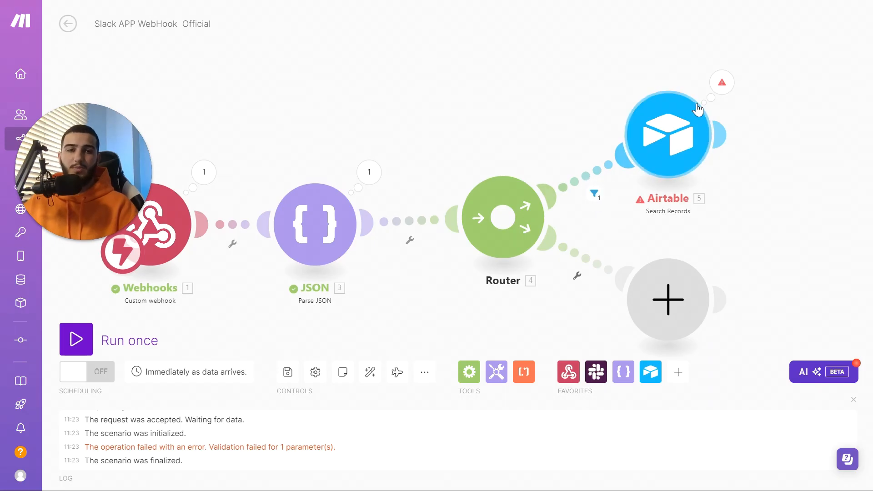
Delete Sort Item 1 and set the formula {Slack_Channel_ID}="channel: id" in the Airtable search
left_click(722, 83)
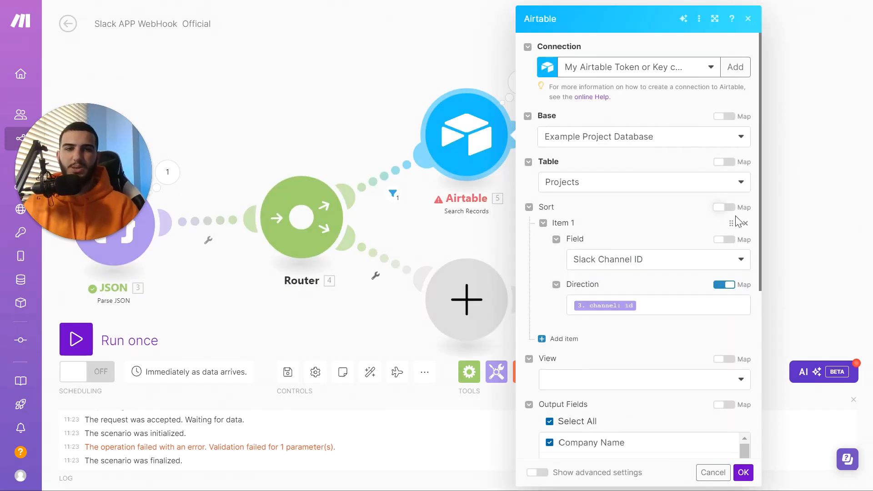
left_click(745, 224)
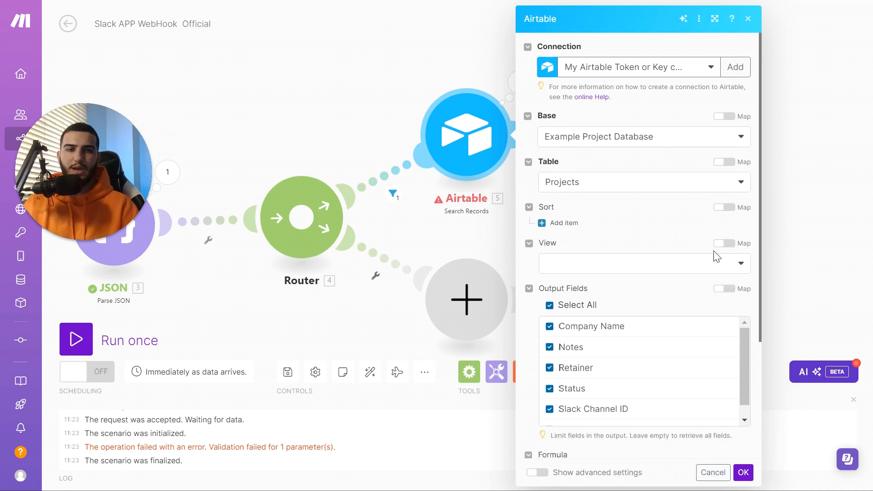
scroll(671, 223, "down", 5)
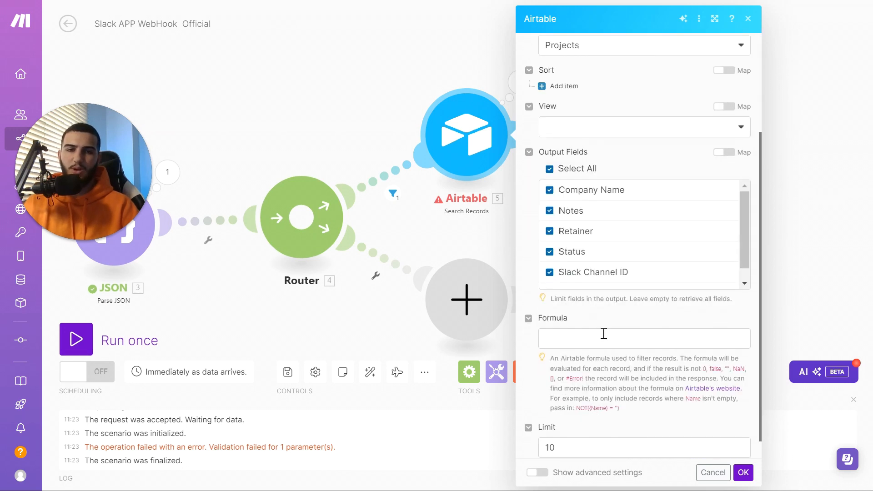
left_click(604, 334)
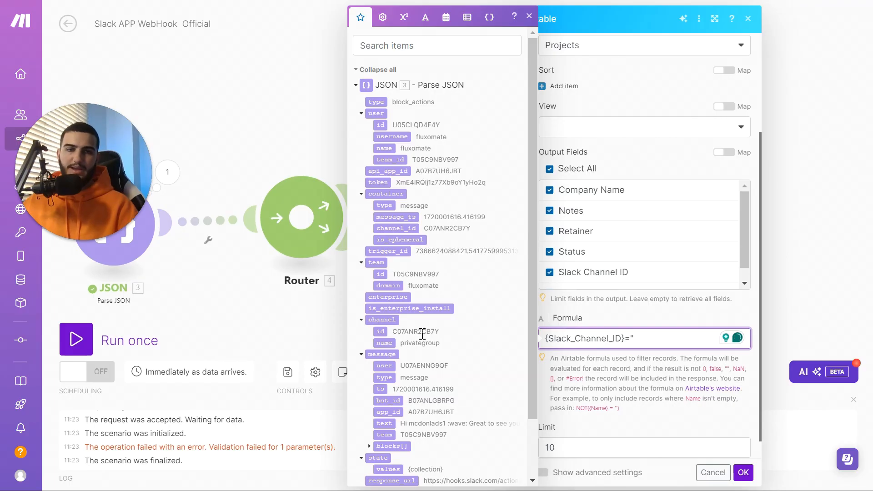
left_click(388, 333)
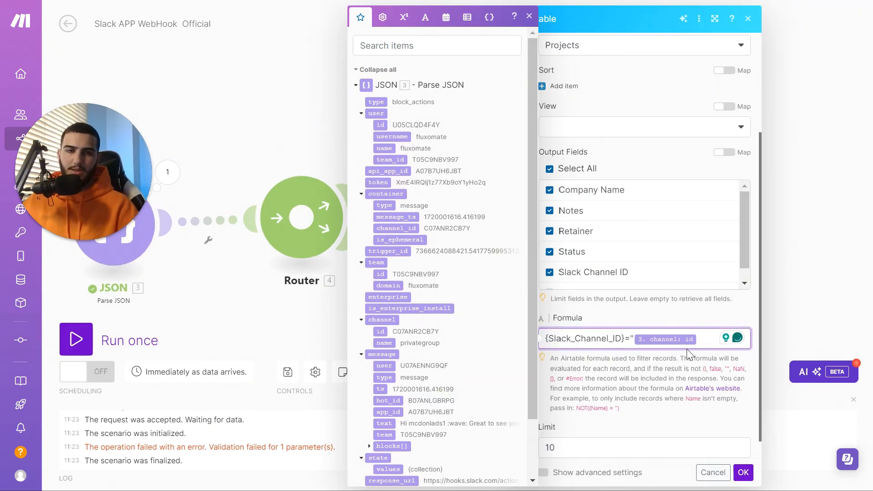
type("\"")
left_click(744, 472)
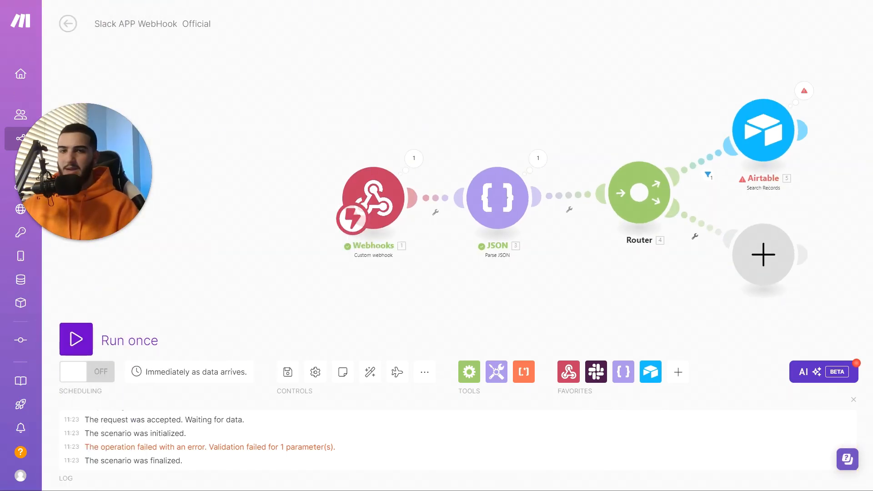
Run again and confirm the Airtable search returns a Projects record with status Payment Complete
key("F11")
left_click(76, 339)
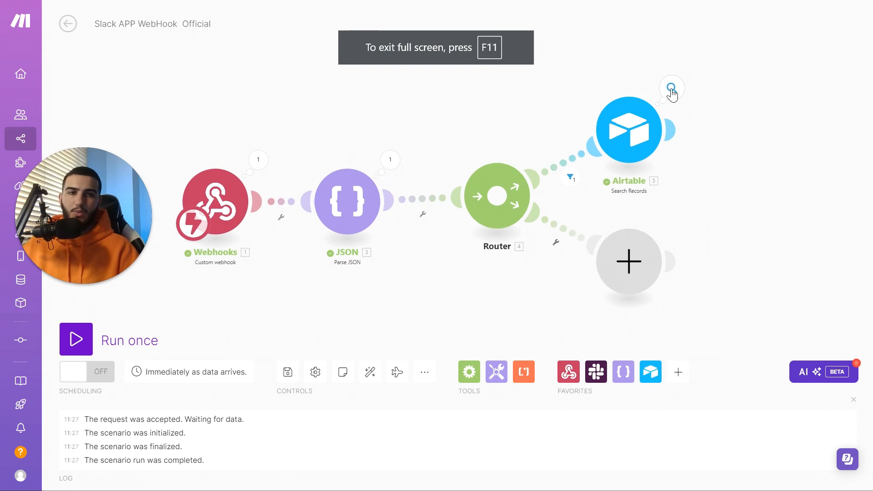
left_click(672, 89)
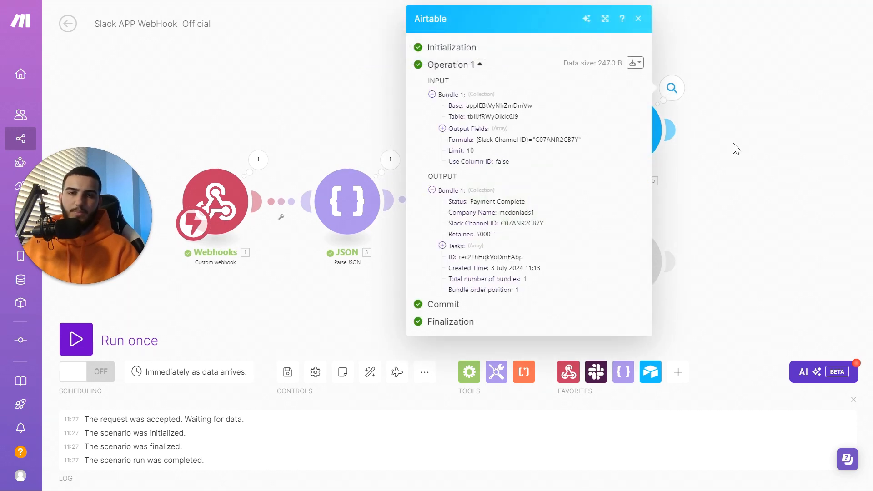
left_click(640, 20)
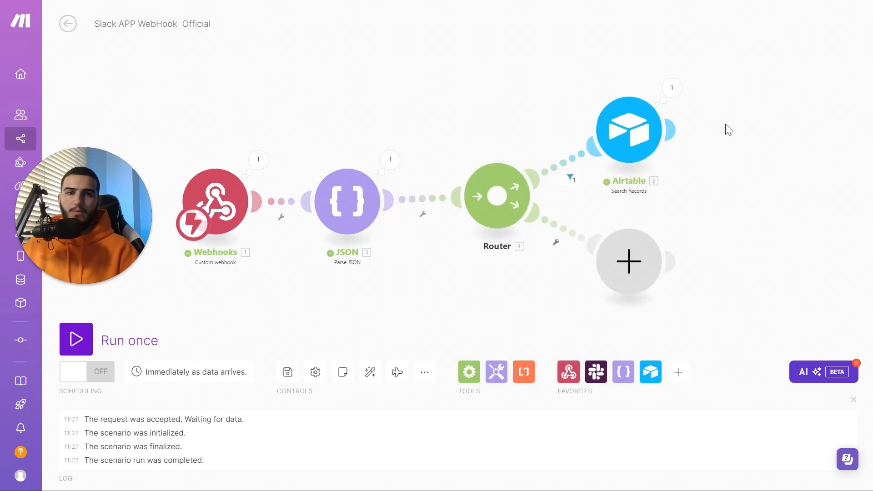
left_click_drag(687, 121, 519, 137)
scroll(508, 152, "up", 1)
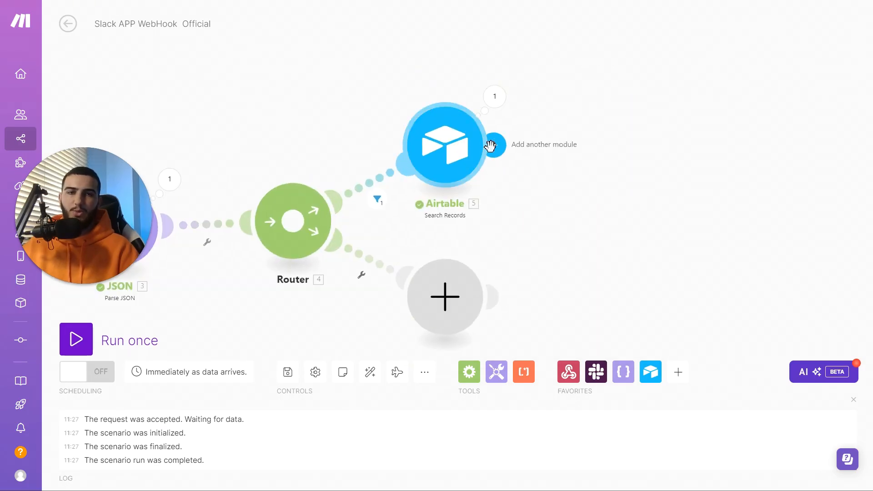
Add an Airtable Update a Record step on the Example Project Database's Projects table
left_click(491, 148)
left_click(678, 151)
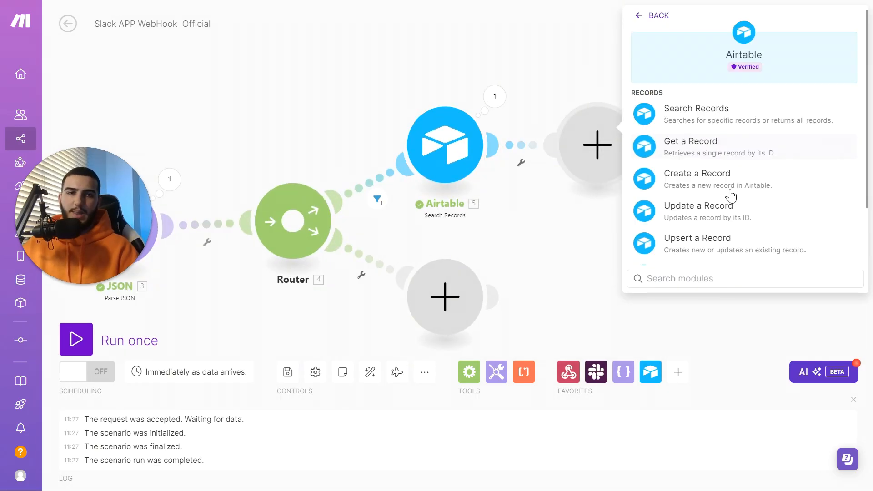
left_click(728, 212)
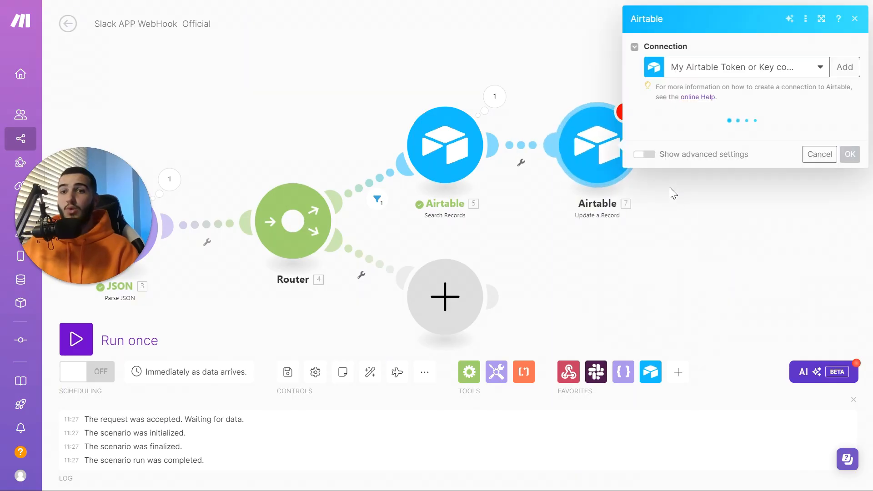
left_click(716, 136)
left_click(708, 154)
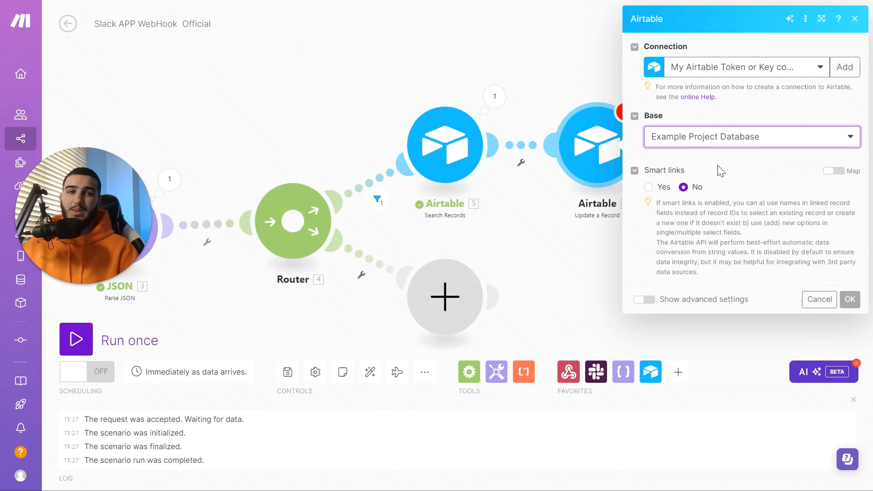
left_click(717, 180)
left_click(709, 200)
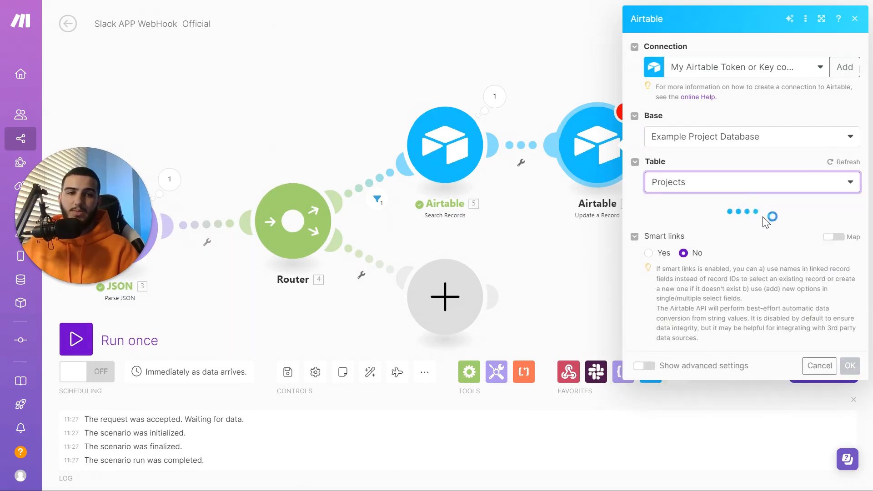
Map 5. ID into Record ID and set Status to Joined Slack
left_click(699, 229)
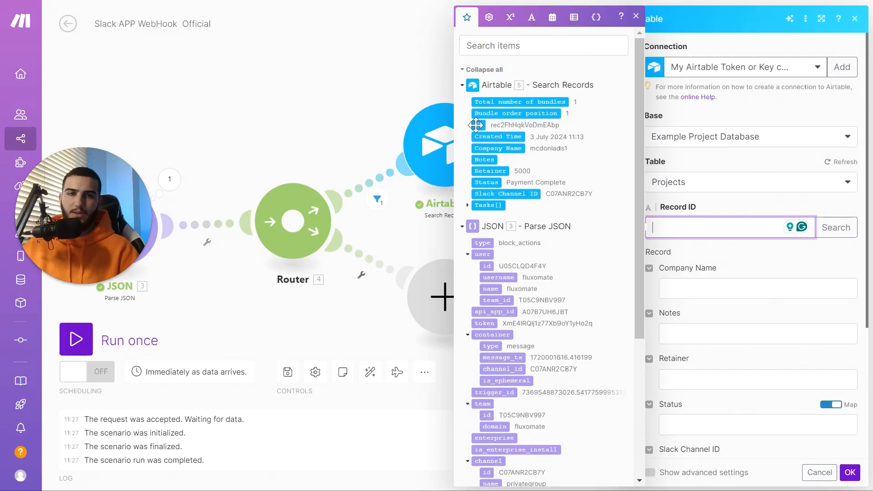
left_click_drag(477, 125, 710, 227)
left_click(747, 193)
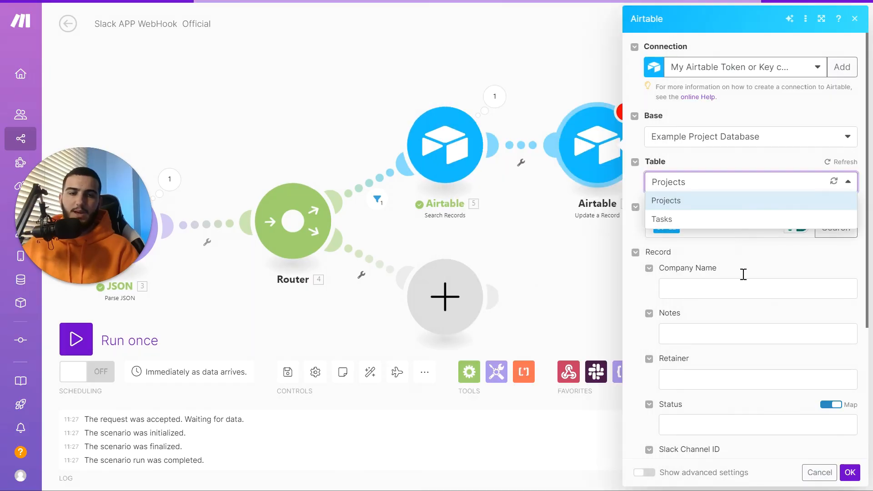
scroll(737, 300, "down", 3)
left_click(713, 286)
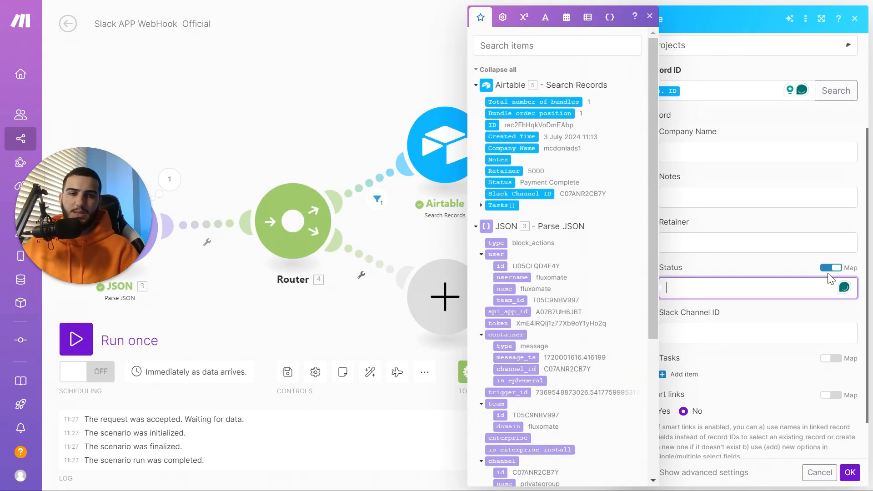
left_click(832, 268)
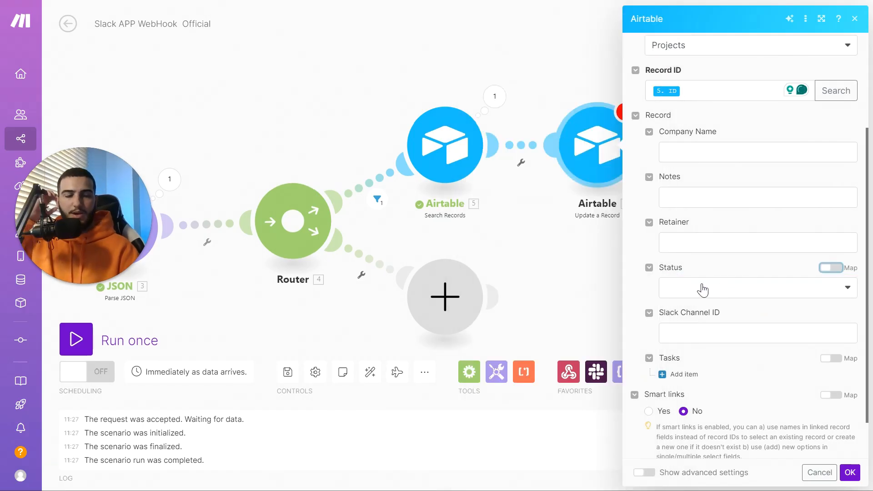
left_click(703, 290)
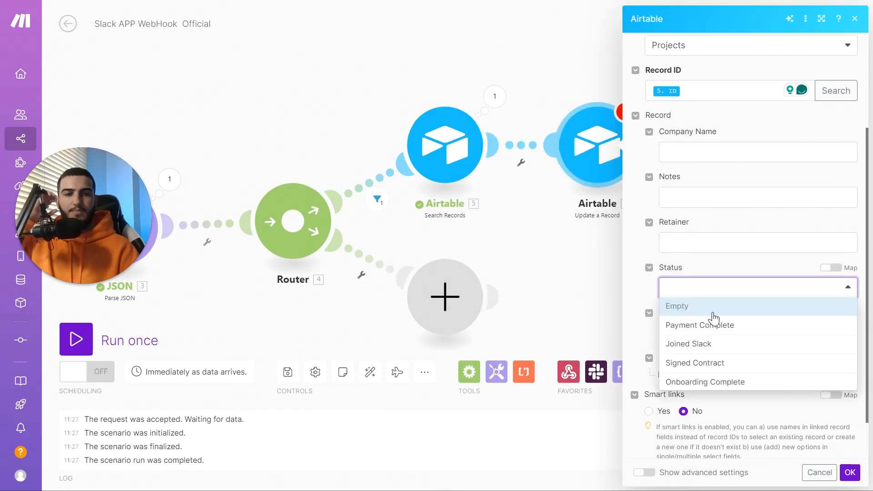
left_click(728, 345)
left_click(741, 319)
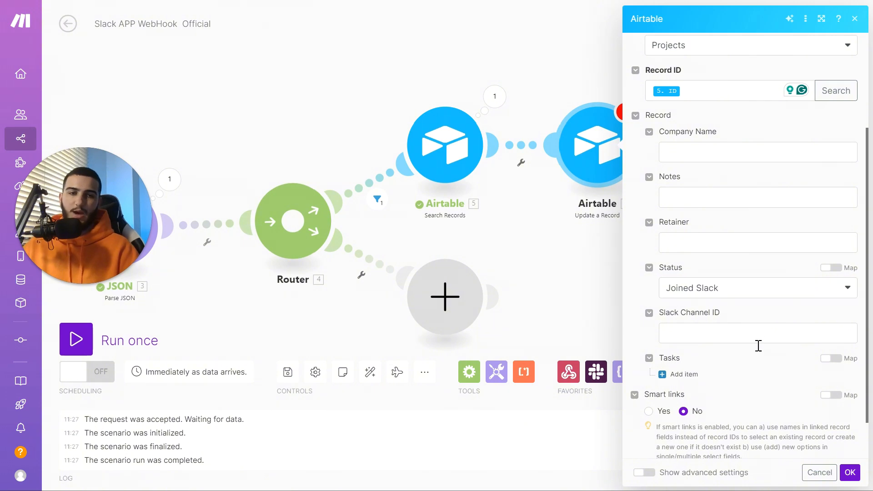
scroll(780, 368, "down", 2)
Save the update step and add an Airtable Create a Record on Example Project Database's Tasks table
left_click(850, 474)
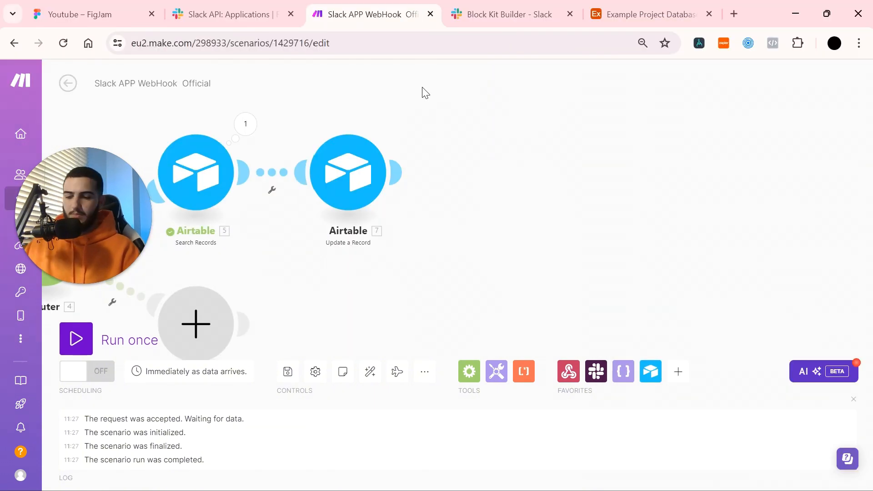
key("F11")
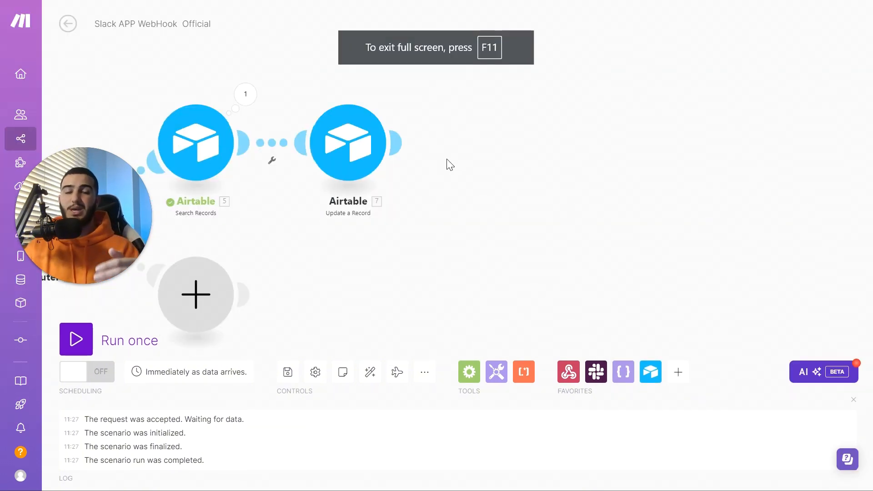
left_click(398, 142)
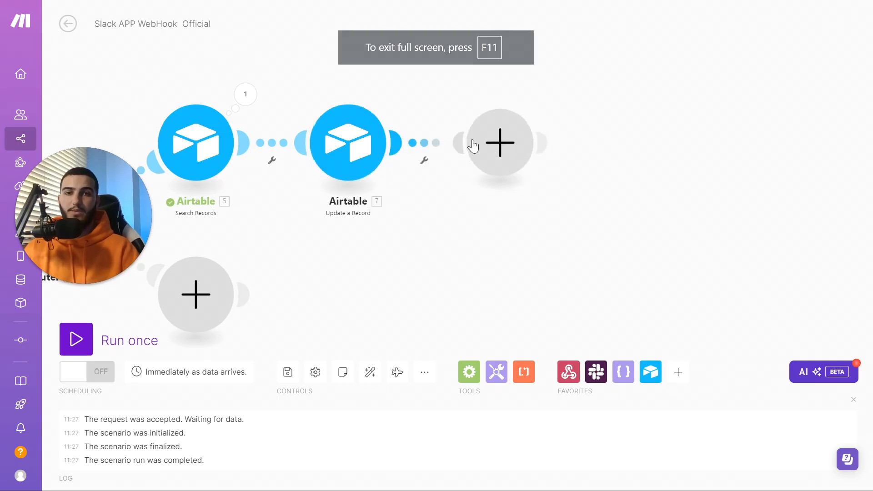
left_click(585, 157)
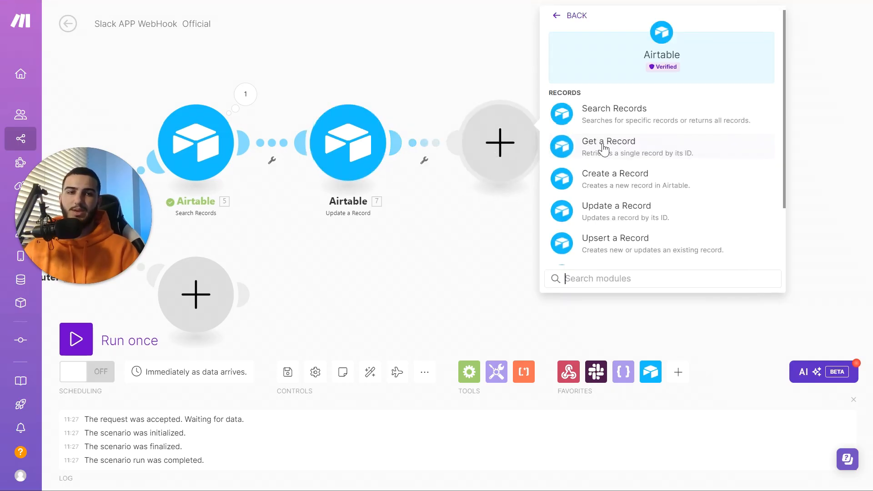
left_click(633, 180)
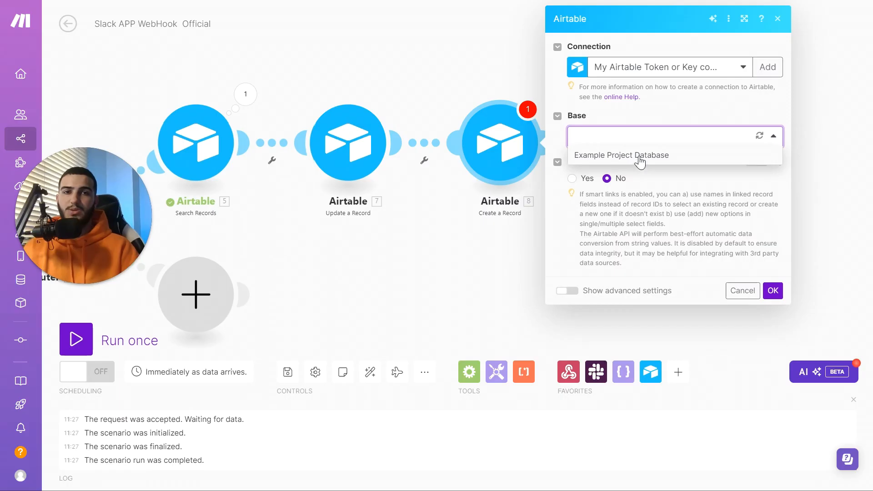
left_click(637, 155)
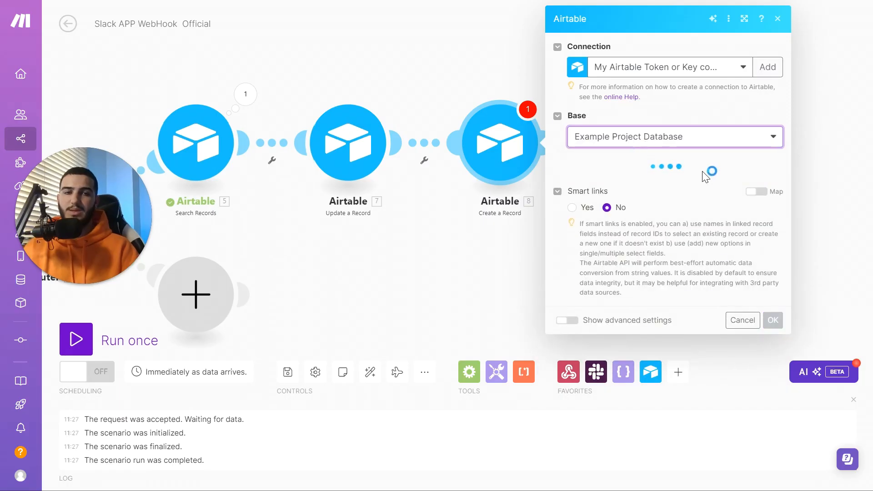
left_click(670, 182)
left_click(616, 218)
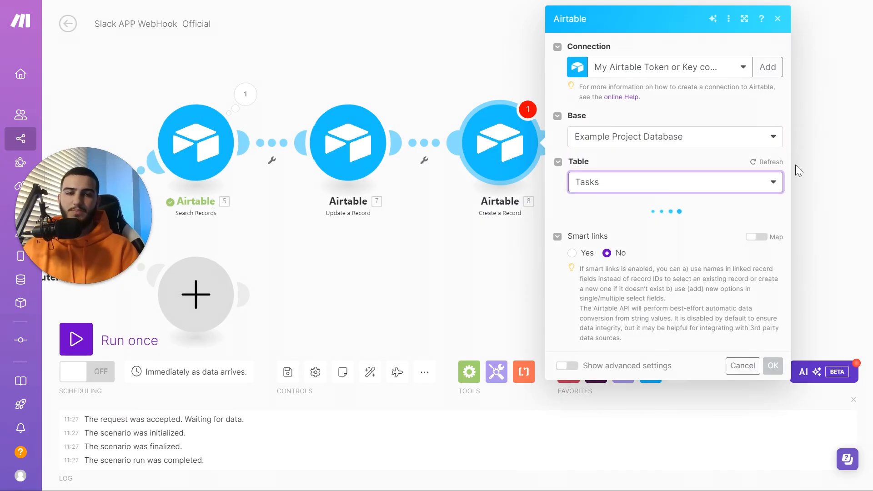
Name the task 'Create Contract' and fill the Notes with 'afssafafdfdsf'
scroll(626, 201, "down", 2)
left_click(619, 172)
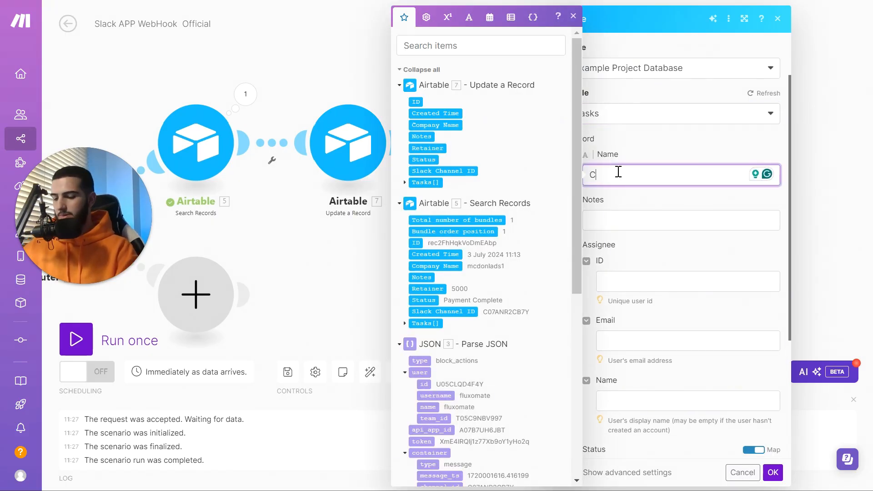
type("Create Contract")
left_click(633, 219)
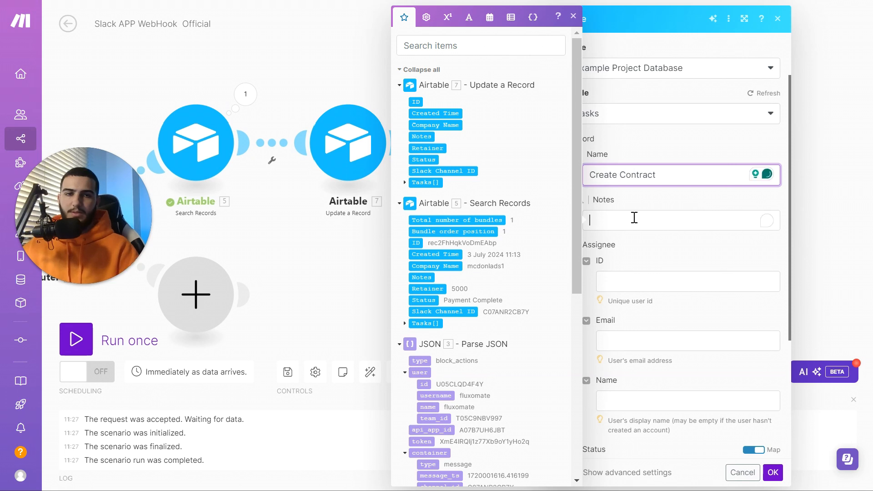
type("afssafafdfdsfsdf")
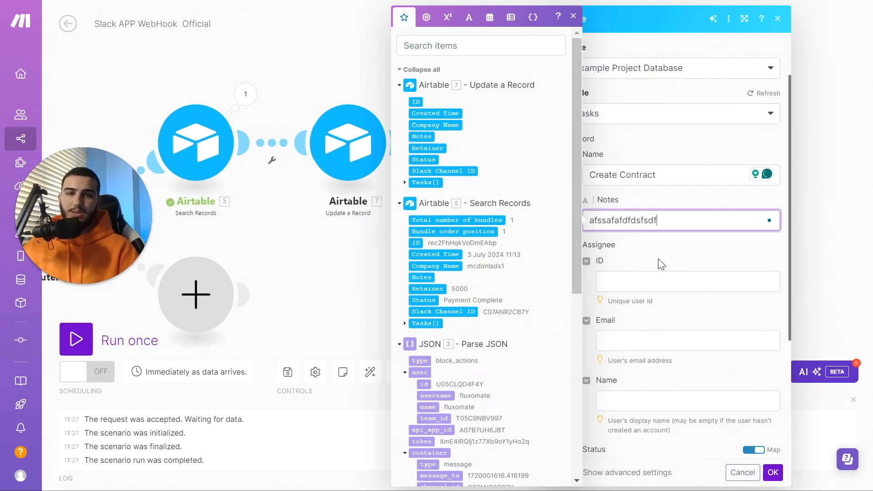
left_click(665, 266)
scroll(661, 319, "down", 4)
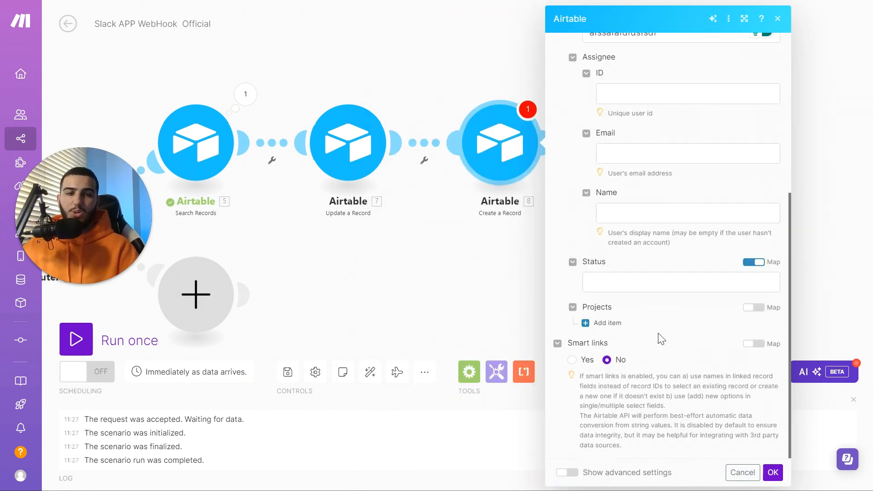
scroll(664, 291, "up", 5)
scroll(664, 291, "down", 4)
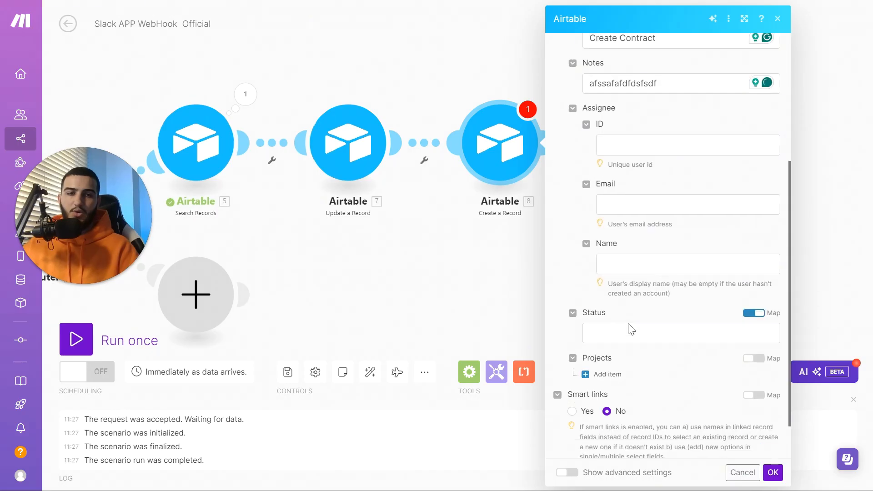
Link Projects Record ID 1 to 5. ID, set Status to Todo, and save
left_click(607, 374)
scroll(634, 350, "down", 2)
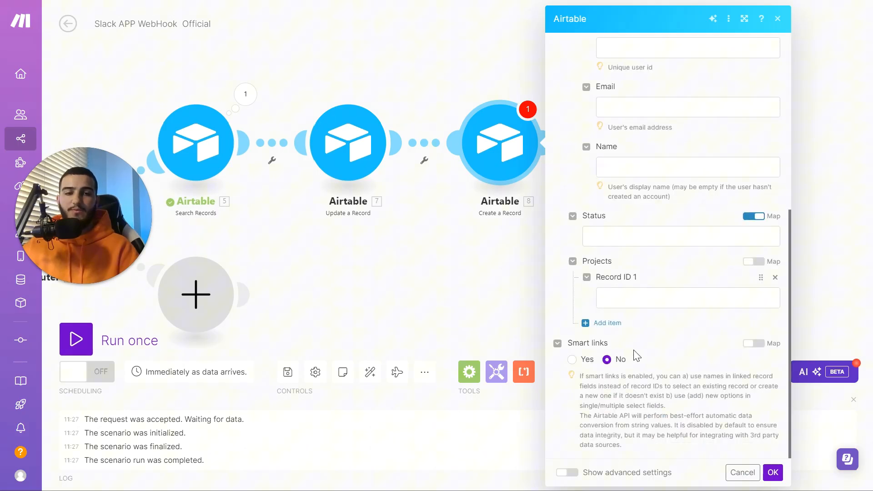
left_click(628, 299)
left_click(429, 242)
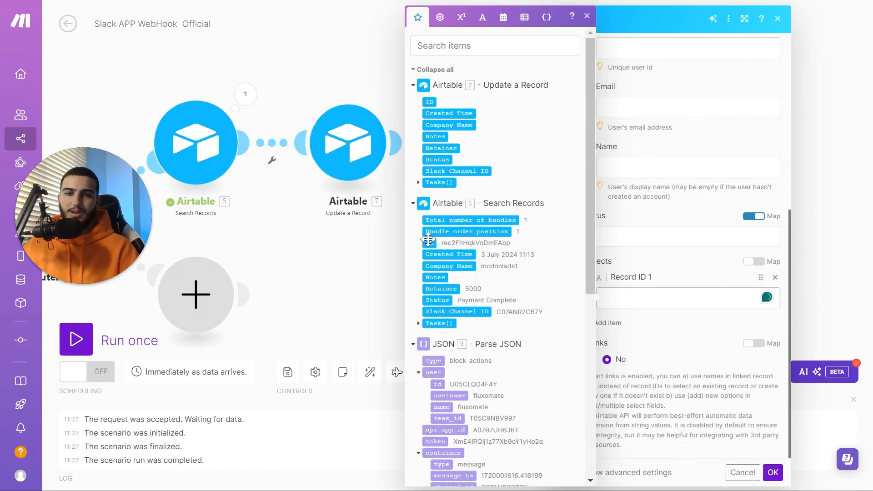
scroll(665, 241, "up", 2)
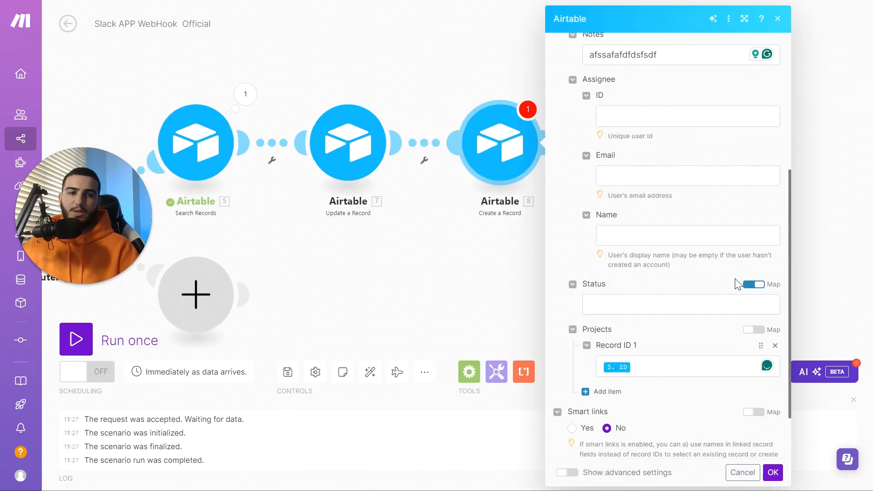
left_click(646, 307)
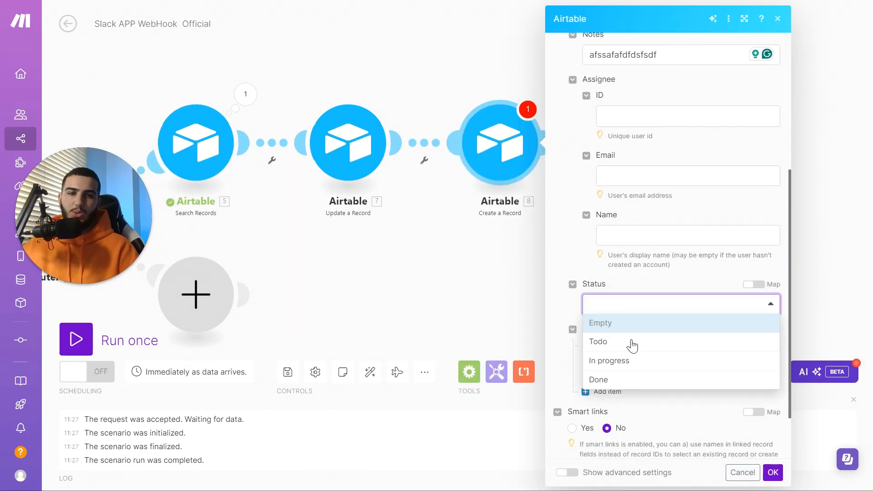
left_click(621, 349)
left_click(773, 473)
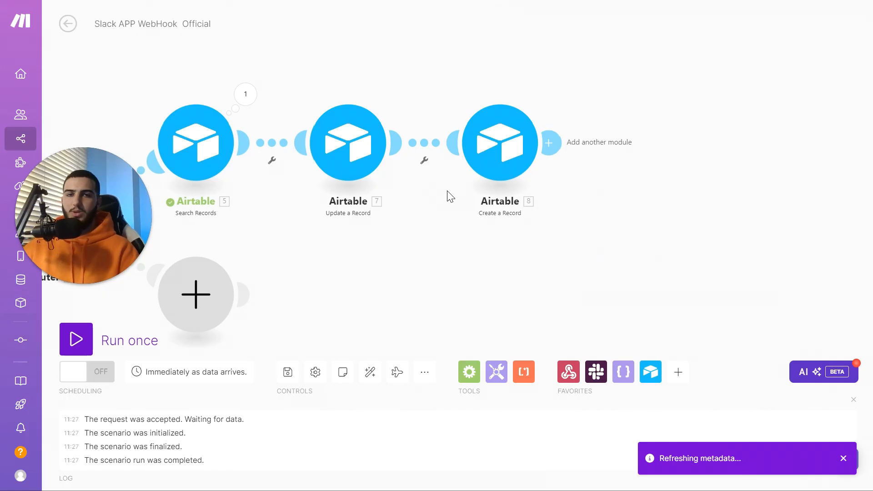
left_click_drag(476, 207, 556, 201)
scroll(556, 201, "down", 2)
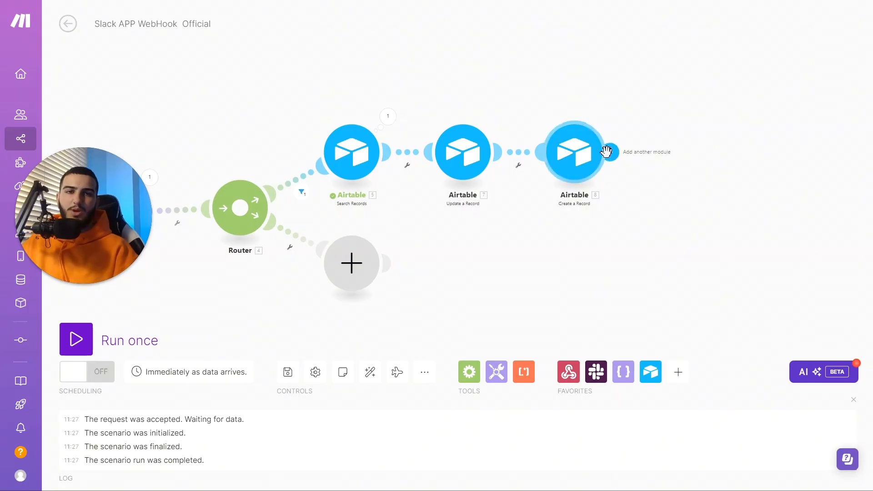
Add a Slack Create a Message module using the Youtube Testing Bot connection
left_click(609, 151)
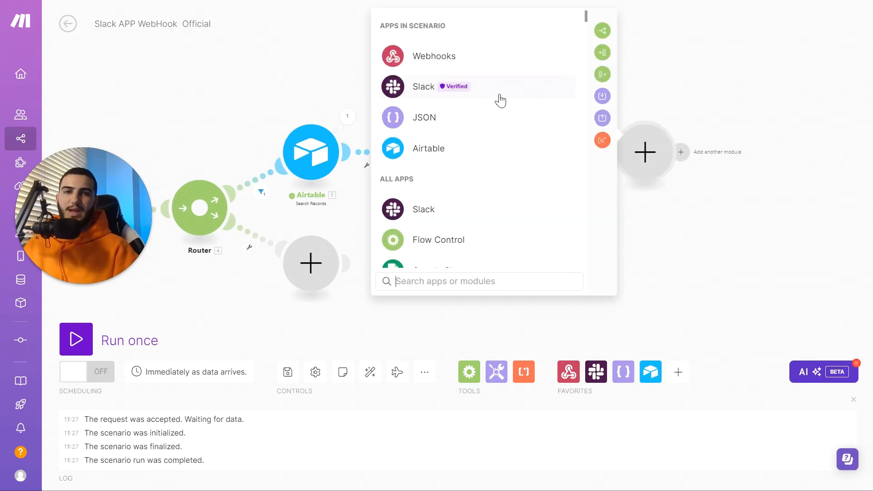
left_click(501, 100)
scroll(501, 172, "down", 3)
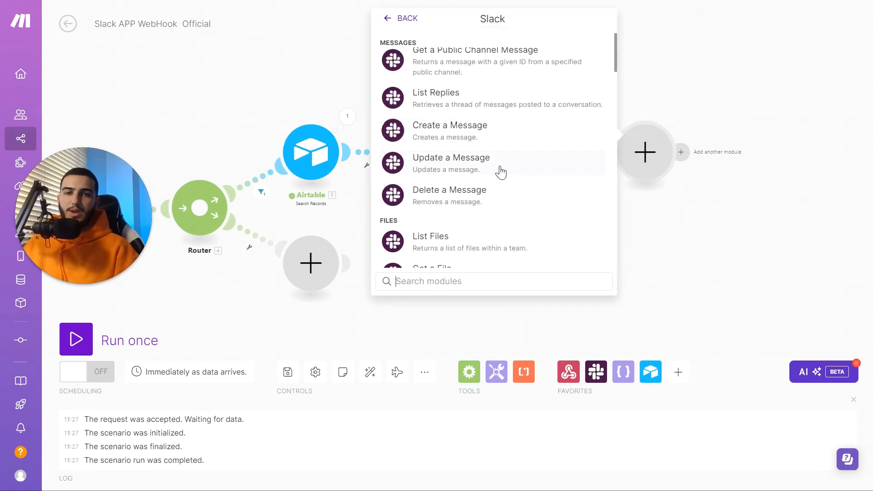
left_click(487, 129)
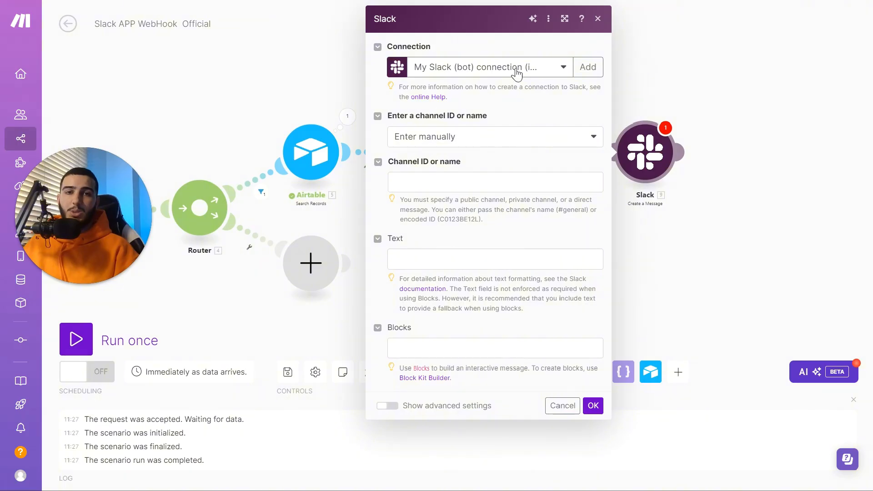
left_click(517, 70)
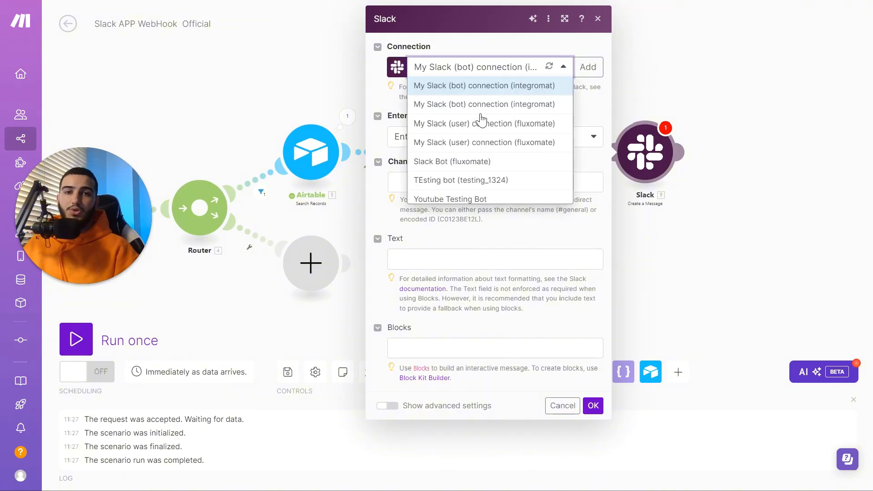
left_click(507, 200)
Target a private channel mapped to the parsed JSON channel id, then open Block Kit Builder
left_click(505, 136)
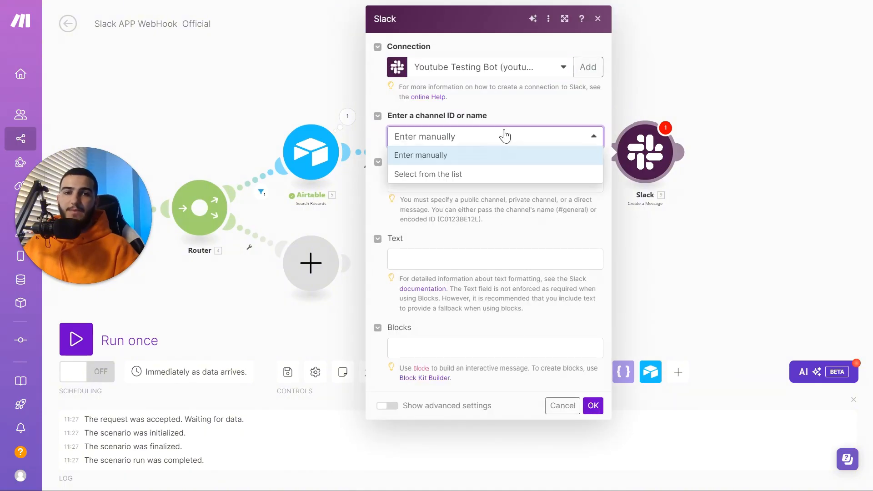
left_click(488, 176)
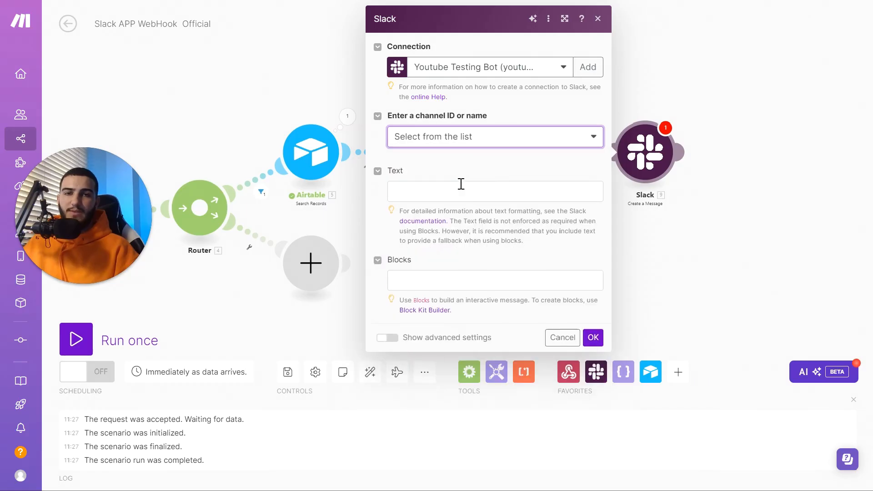
left_click(469, 191)
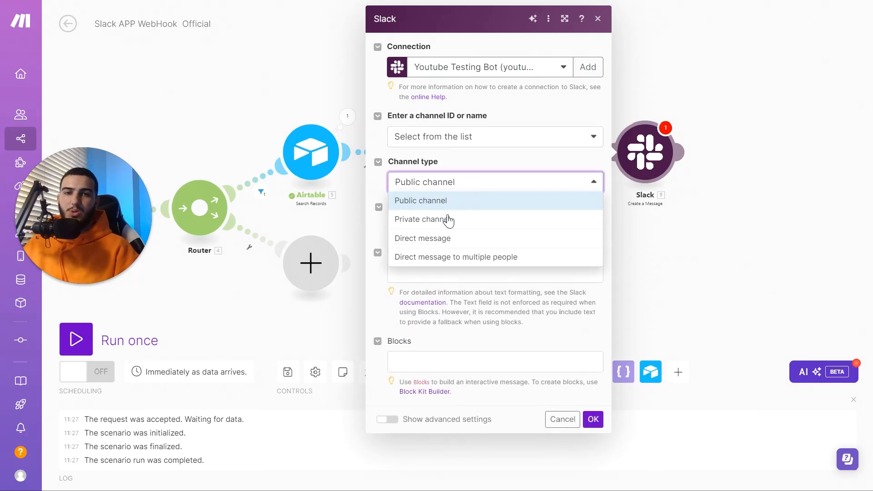
left_click(443, 221)
left_click(466, 226)
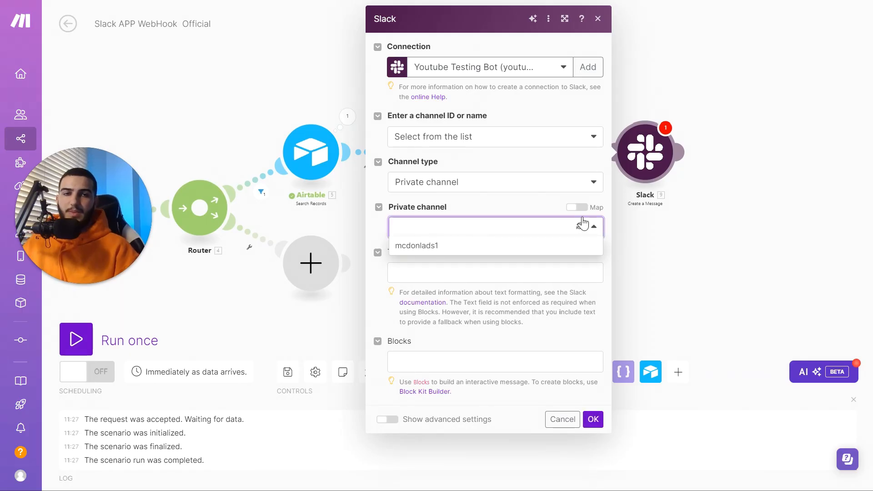
left_click(577, 208)
left_click(494, 227)
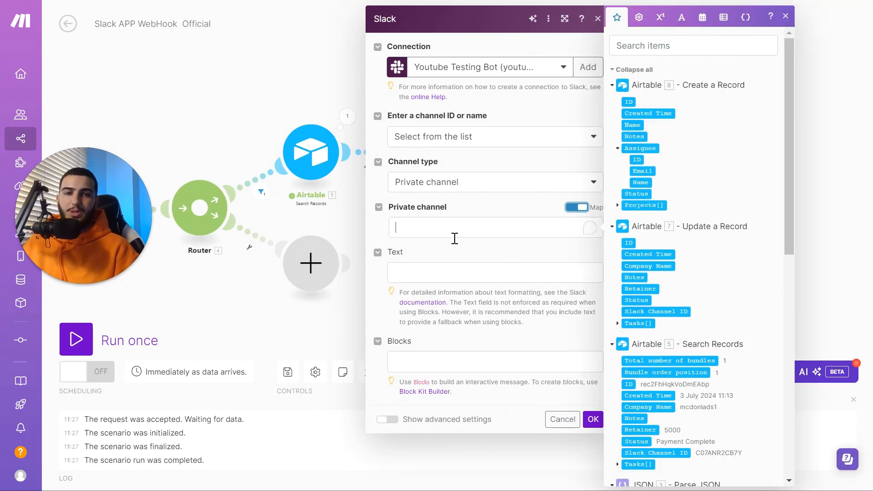
scroll(657, 245, "down", 6)
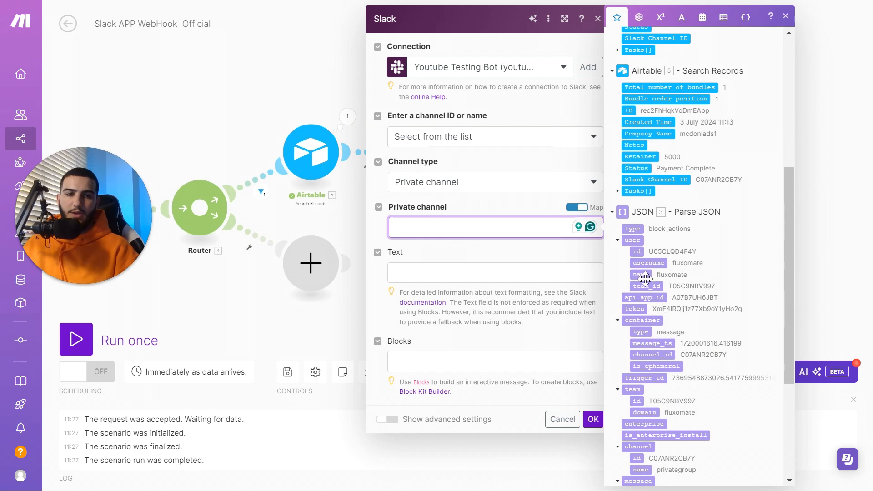
scroll(649, 291, "down", 3)
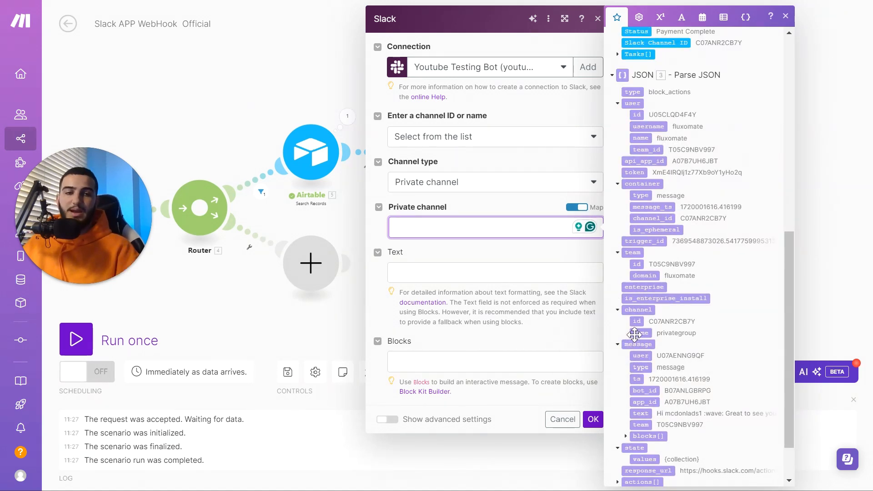
left_click_drag(640, 321, 500, 228)
left_click(528, 271)
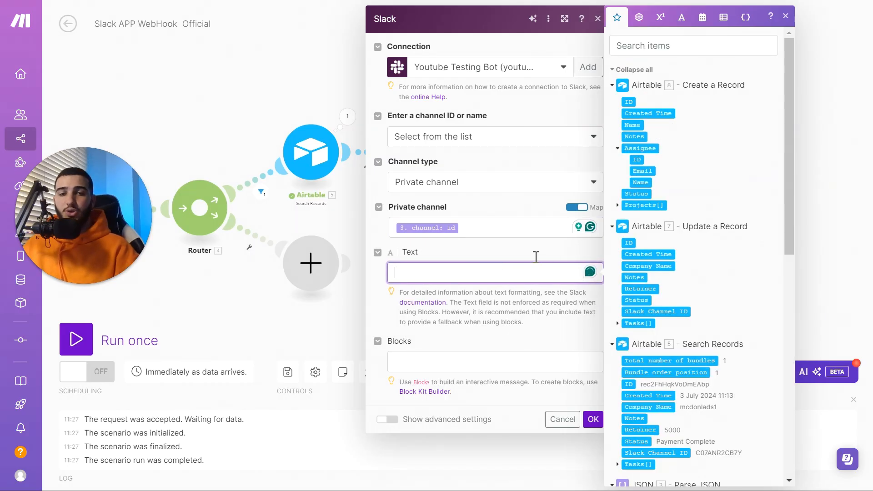
left_click(483, 380)
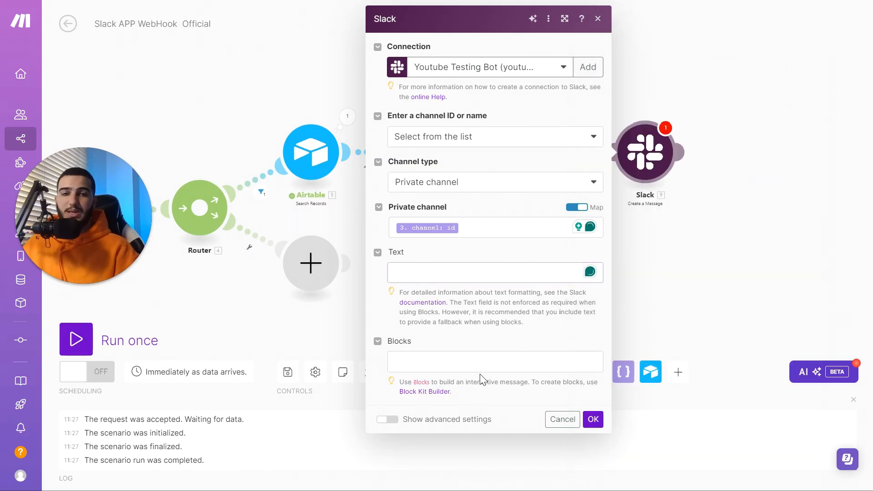
left_click(441, 399)
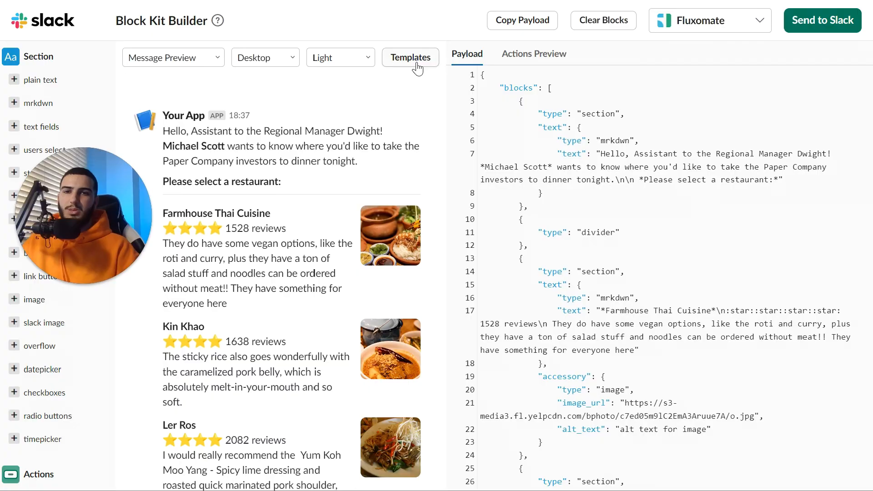
Load the Onboarding App template and delete its 'Great to see you here!' section
left_click(423, 67)
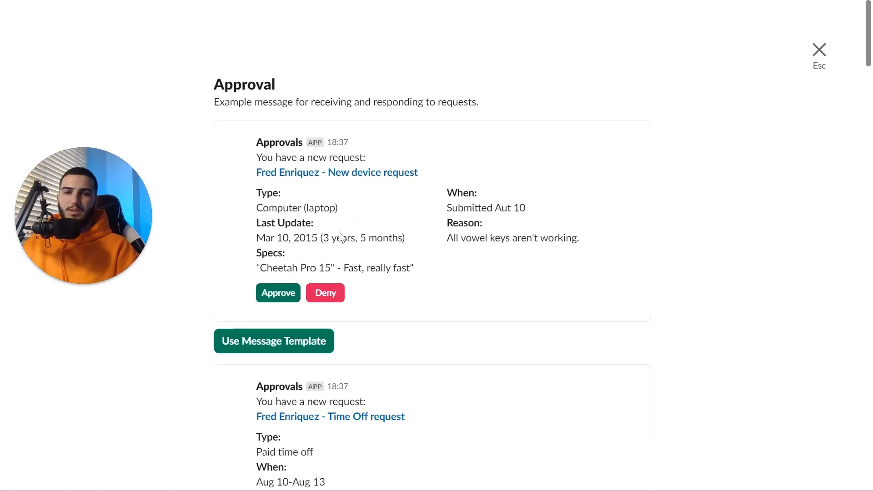
scroll(371, 299, "down", 20)
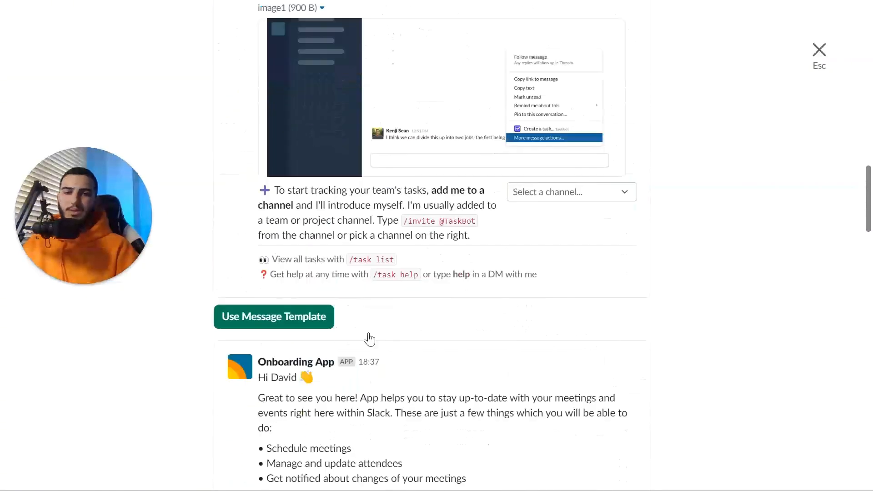
scroll(370, 339, "down", 6)
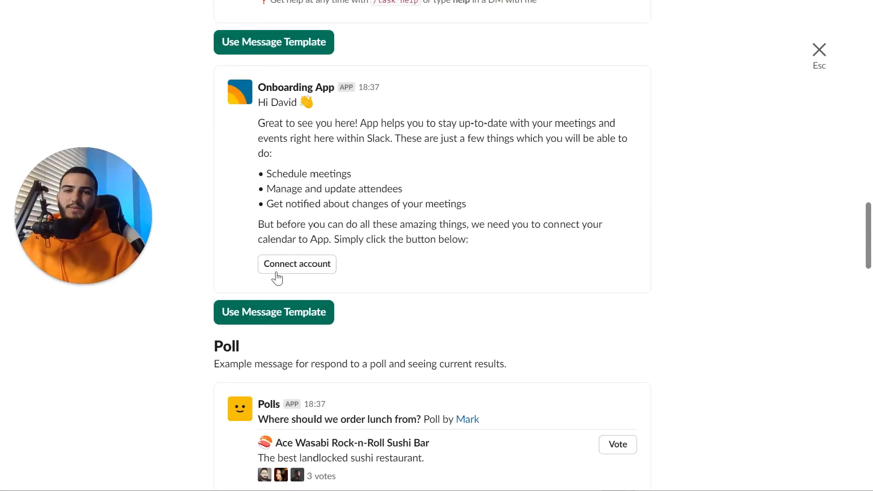
left_click(327, 284)
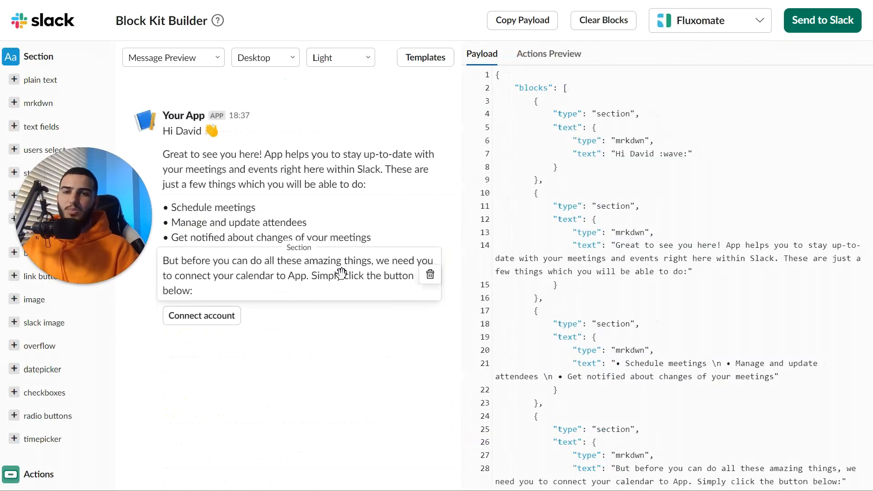
left_click(431, 172)
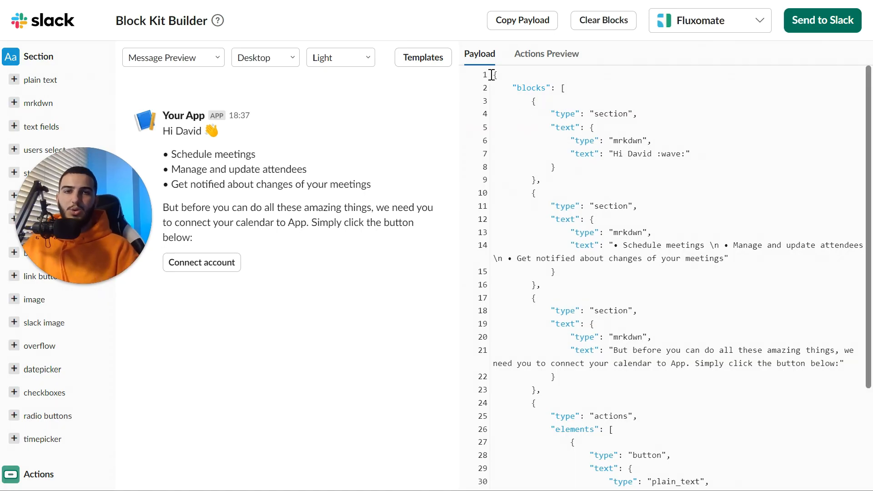
Copy the whole Block Kit payload JSON and return to the Make scenario
left_click_drag(492, 75, 501, 482)
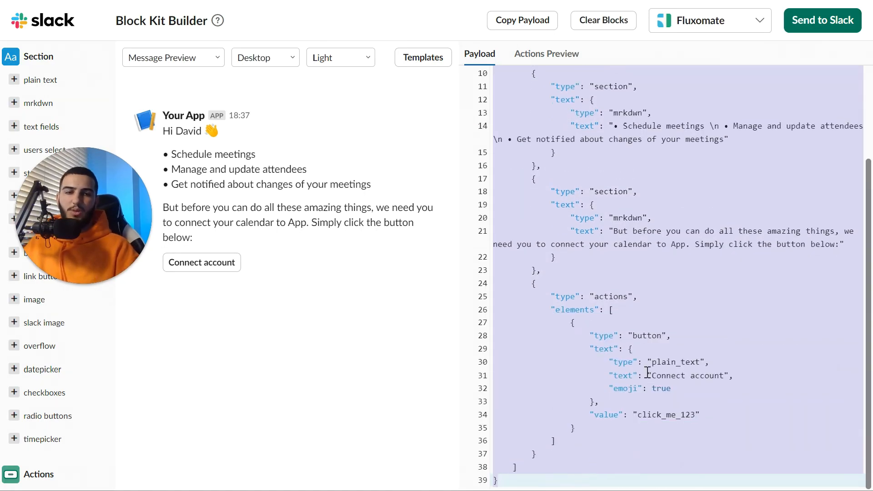
mouse_move(399, 26)
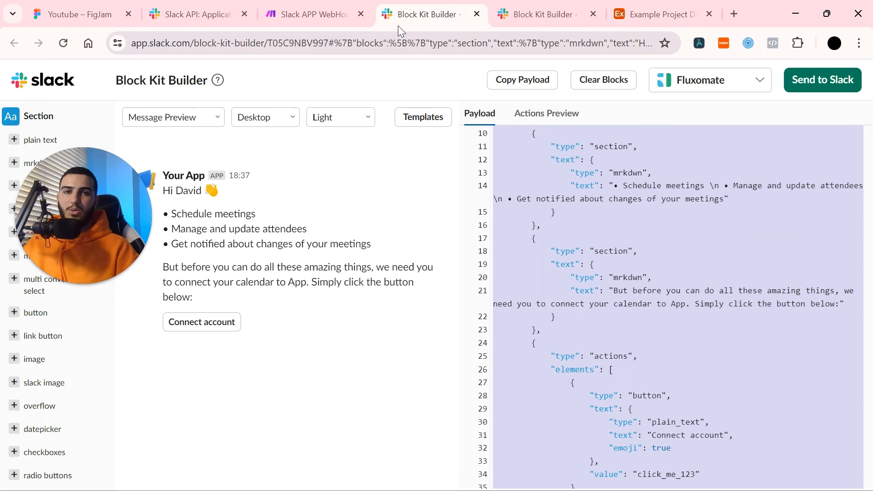
left_click(313, 16)
Paste the payload into Blocks and replace the greeting's hardcoded name with Company Name
left_click(444, 363)
key("ctrl+v")
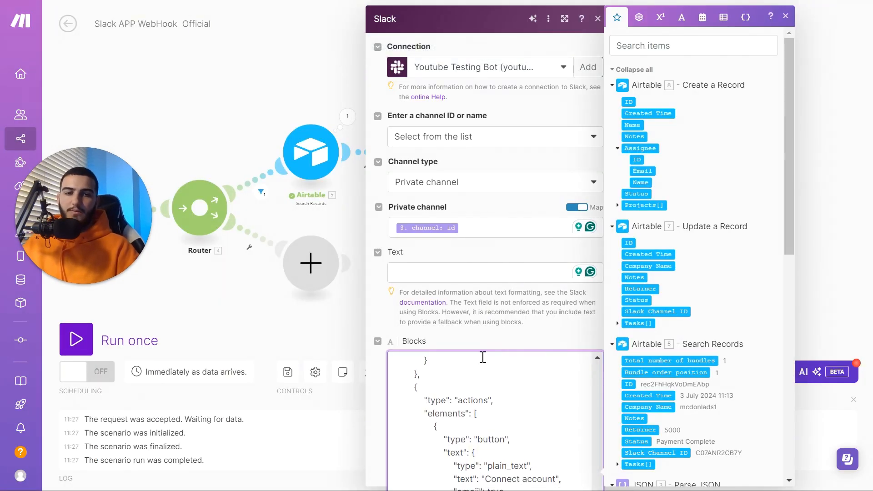
left_click(531, 338)
scroll(532, 339, "down", 3)
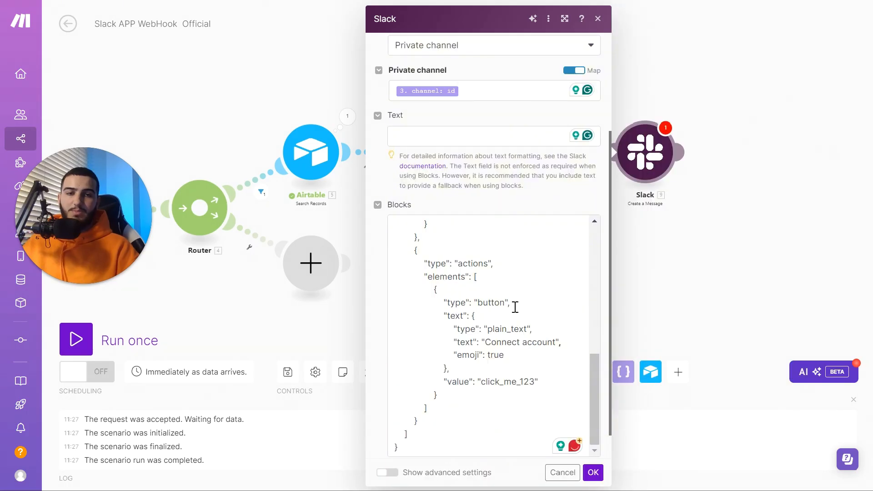
scroll(510, 311, "up", 10)
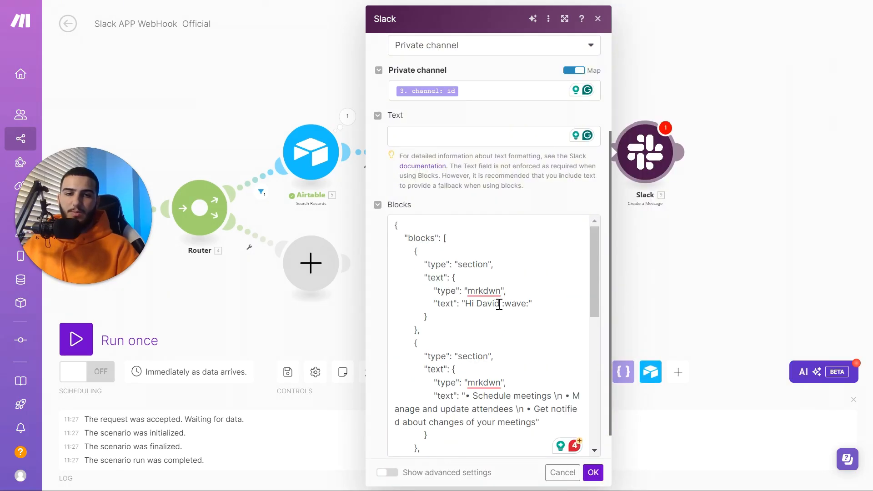
left_click(500, 304)
key("BackSpace")
key("BackSpace")
key("BackSpace")
key("BackSpace")
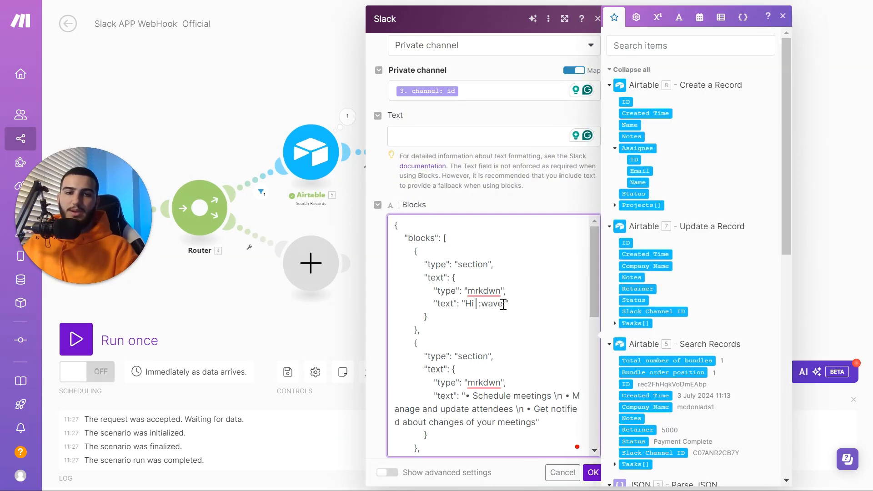
scroll(696, 296, "down", 2)
left_click(644, 338)
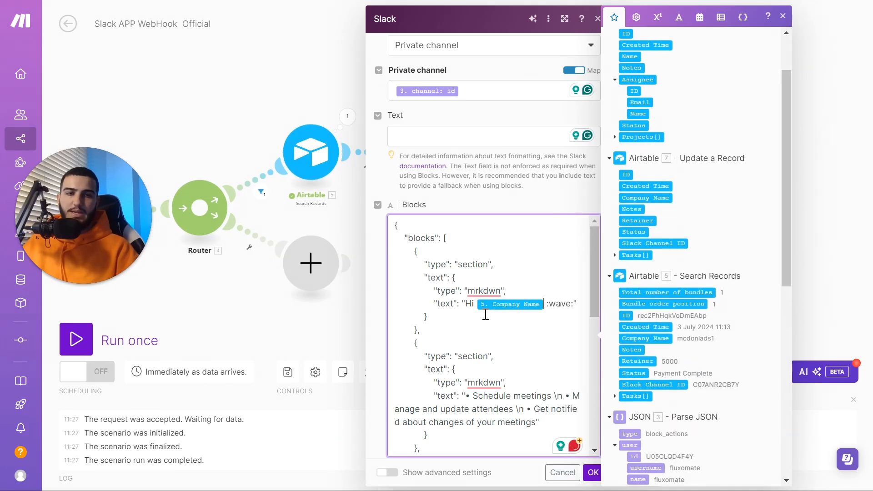
Replace the two bullets with 'Sign Contract' and 'Double Check Billin'
scroll(492, 340, "down", 3)
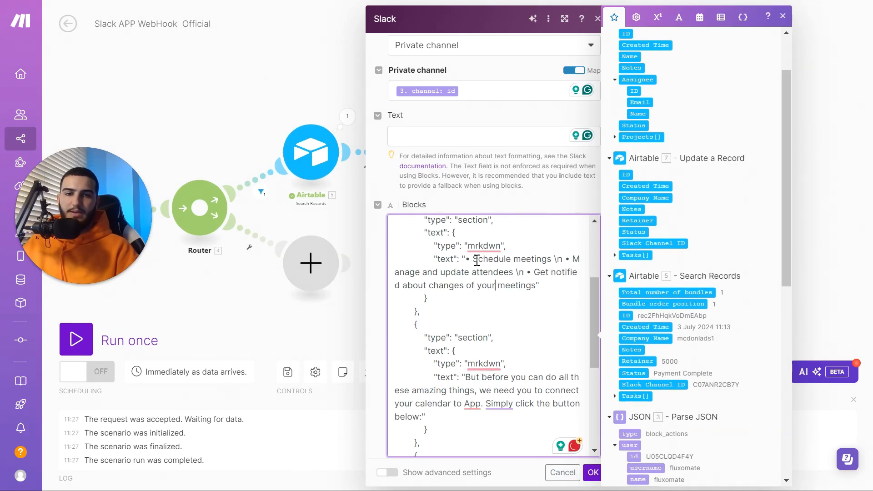
left_click_drag(473, 259, 552, 259)
key("BackSpace")
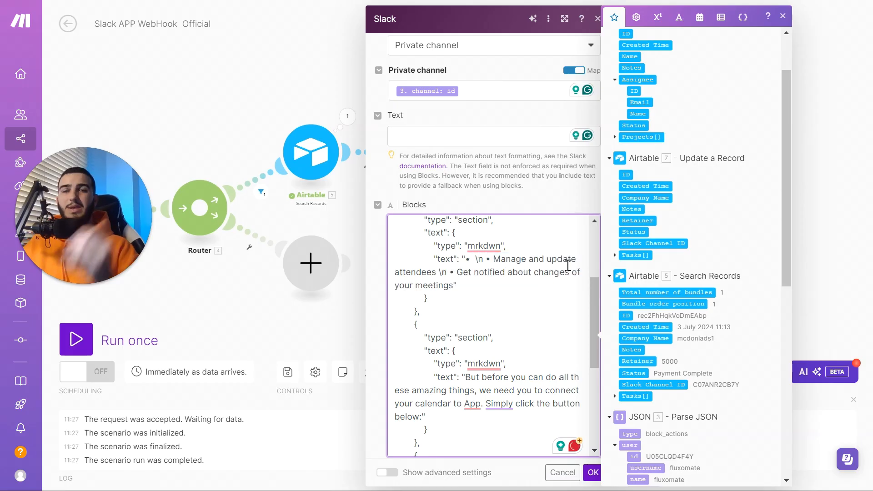
type("C")
key("BackSpace")
type("Sign Contract")
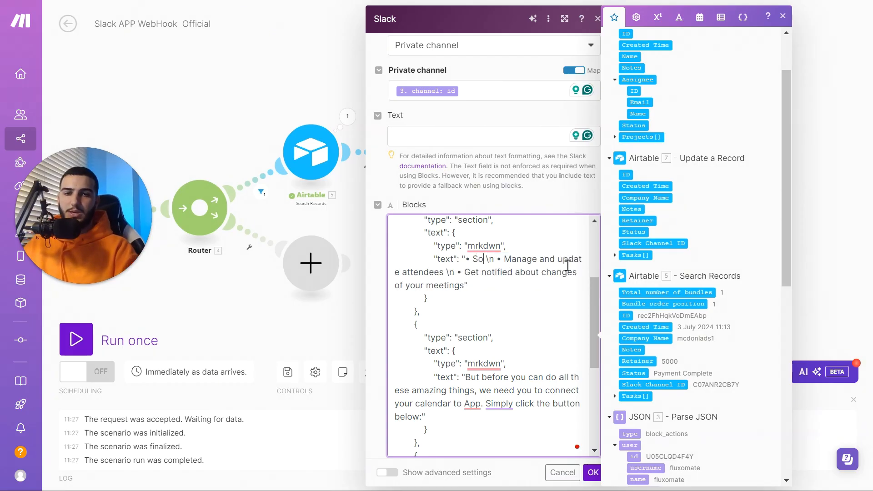
left_click_drag(551, 258, 529, 272)
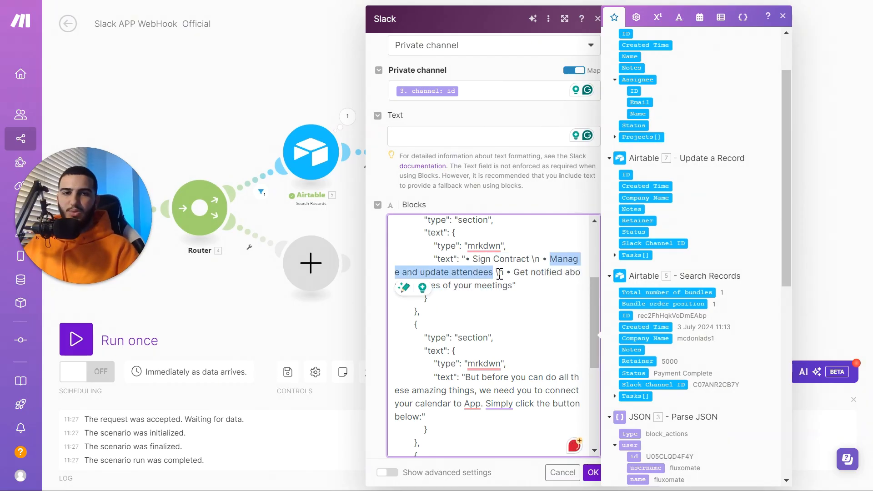
key("BackSpace")
type("Double Check Billin")
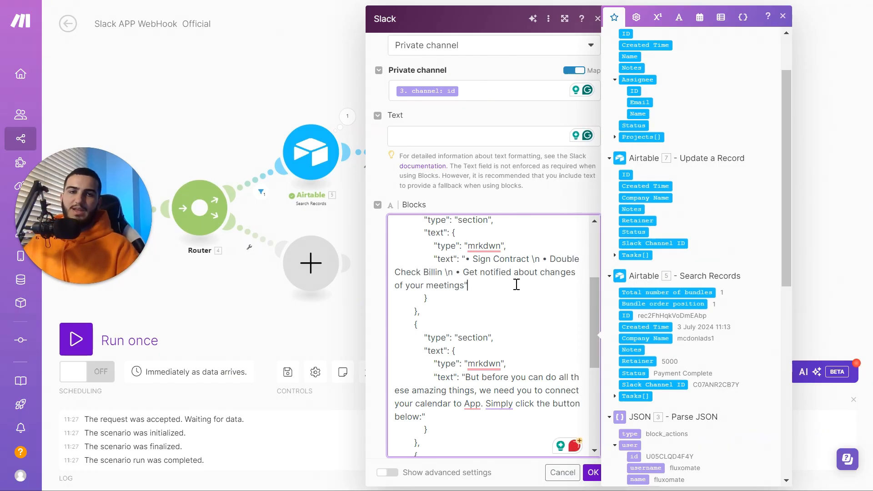
Rewrite the closing line as 'Once you have completed all of those things click the button below for next steps.'
scroll(509, 284, "down", 3)
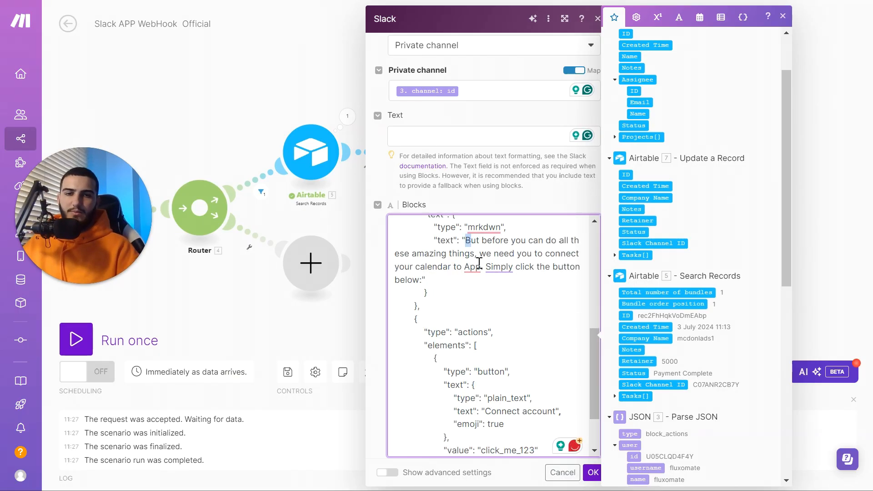
left_click_drag(480, 263, 422, 281)
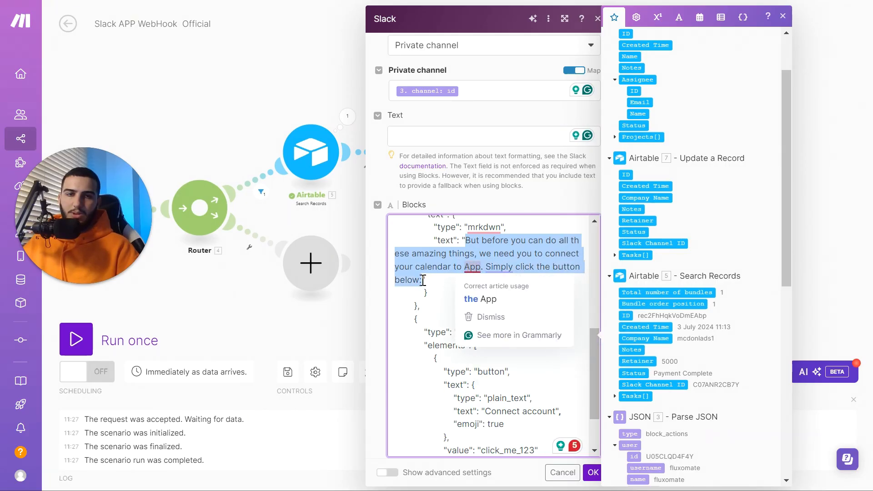
type("O")
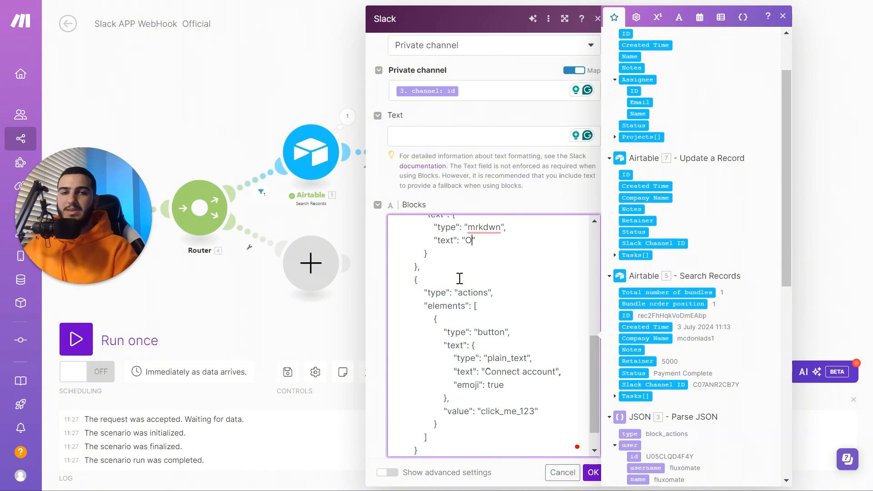
type("nce you have completed all of th")
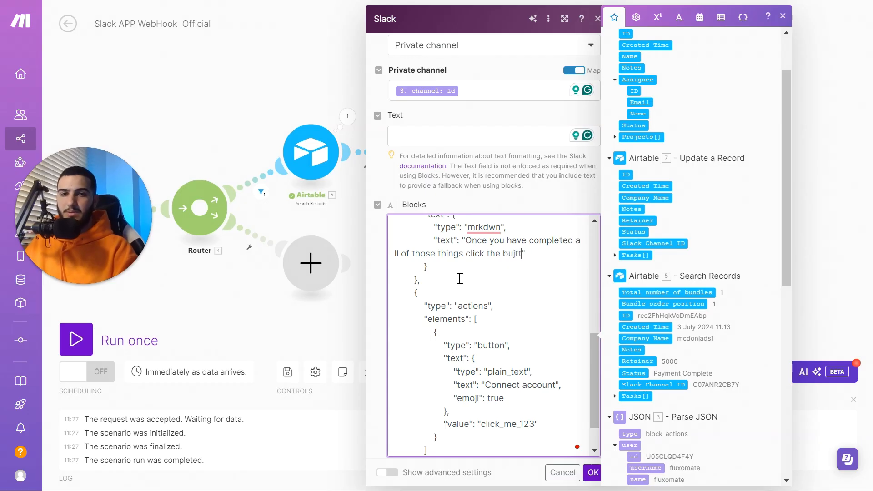
type("ose things click the button bek")
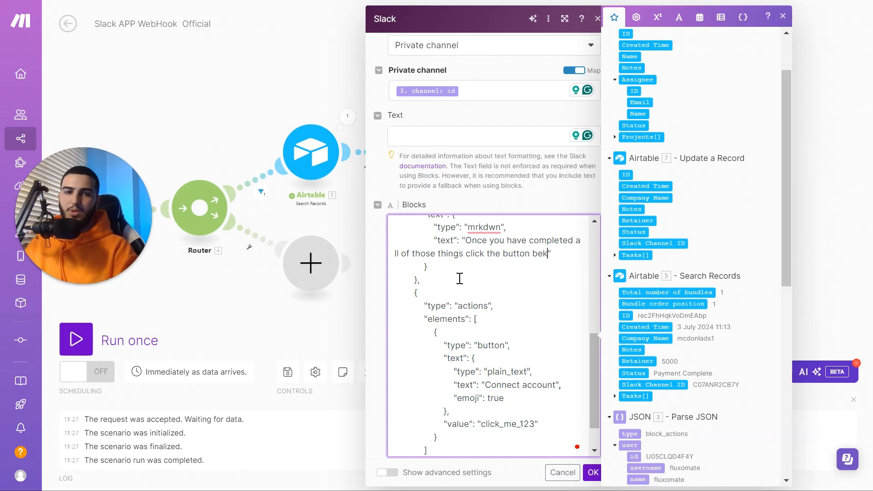
key("BackSpace")
type("w for next s")
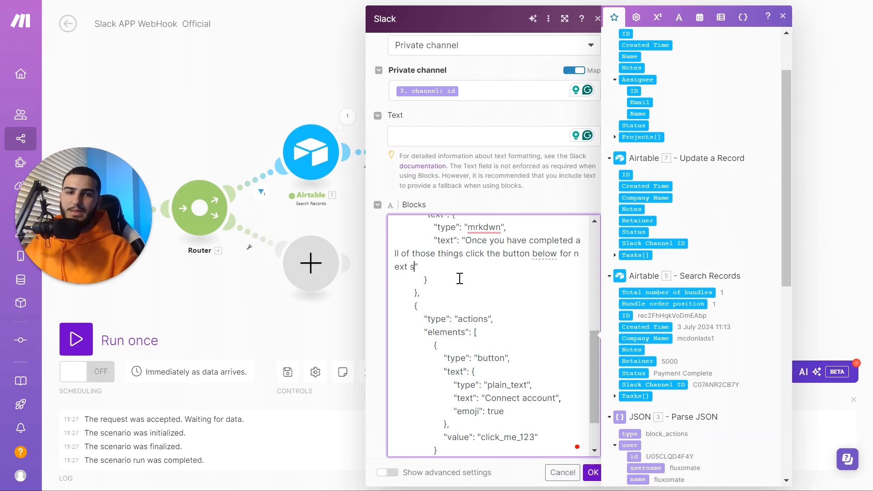
key("BackSpace")
type("ext steps.")
Relabel the button 'Nexts Steps' and change its value from click_me_123 to onboarding_2
scroll(533, 366, "down", 2)
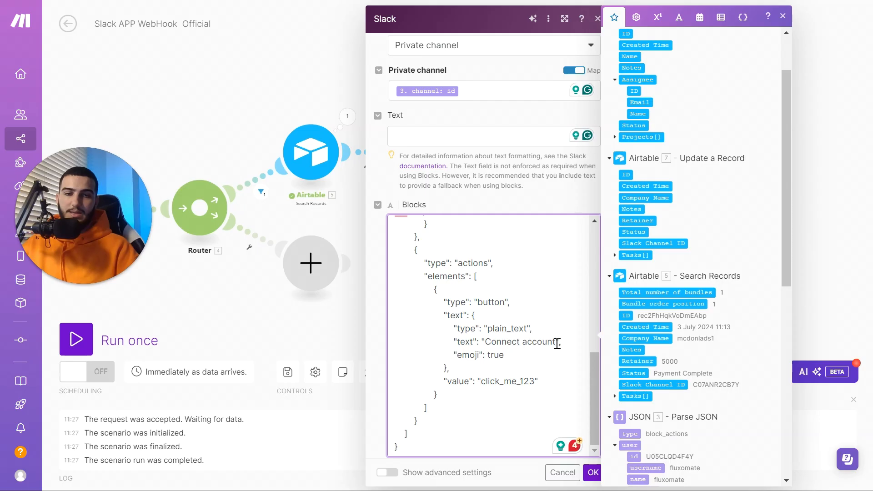
left_click_drag(557, 344, 485, 344)
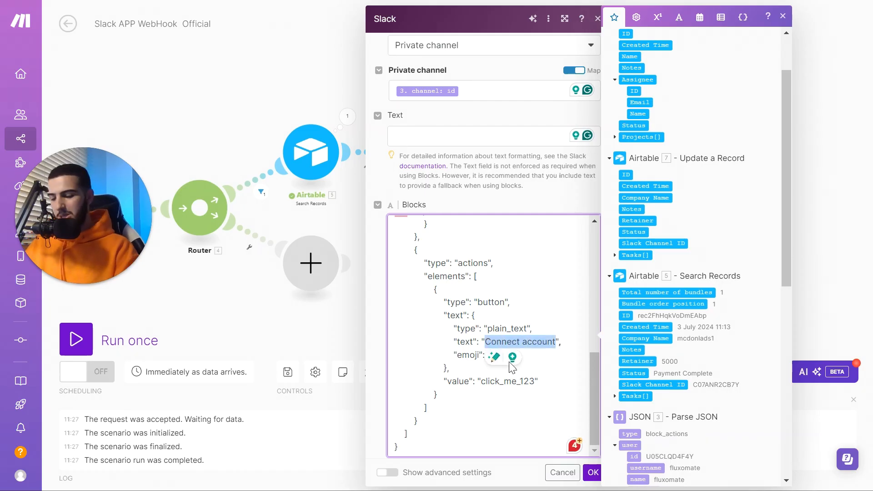
type("Nexts Steps")
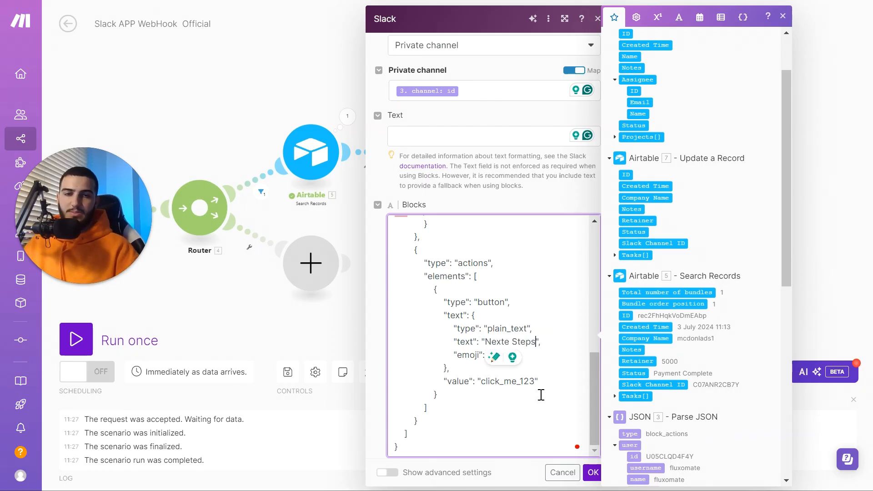
left_click(510, 340)
key("BackSpace")
type("s")
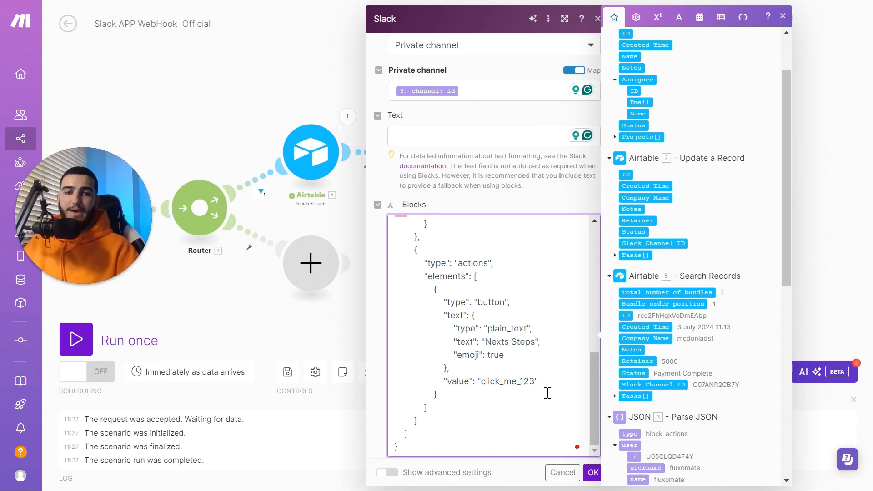
left_click_drag(532, 388, 481, 384)
type("onbo")
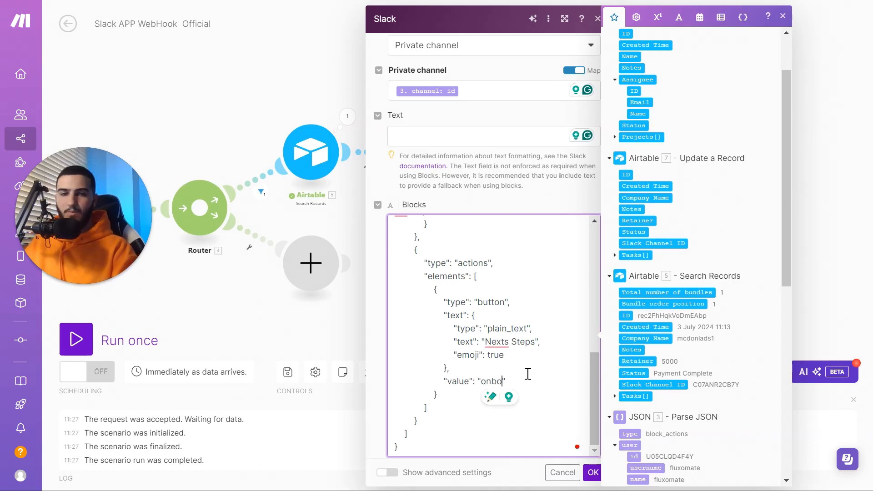
type("arding_2")
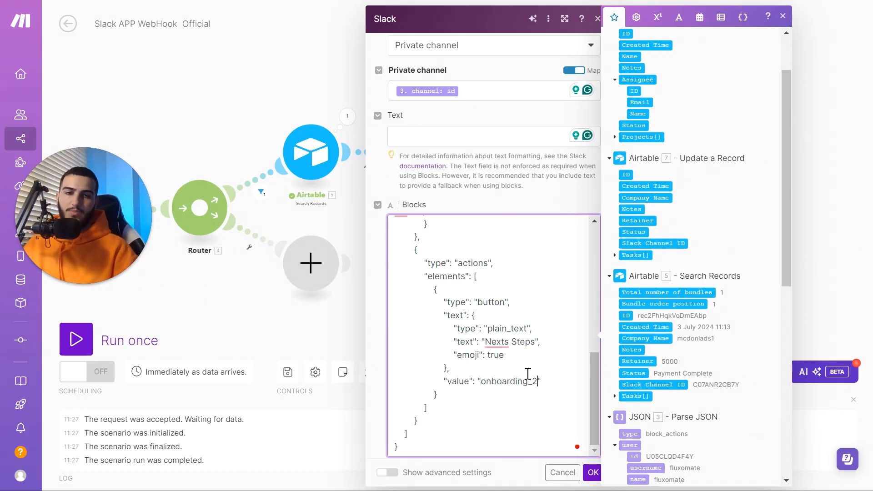
Confirm the Slack module settings and start a single Run once of the scenario
left_click(593, 472)
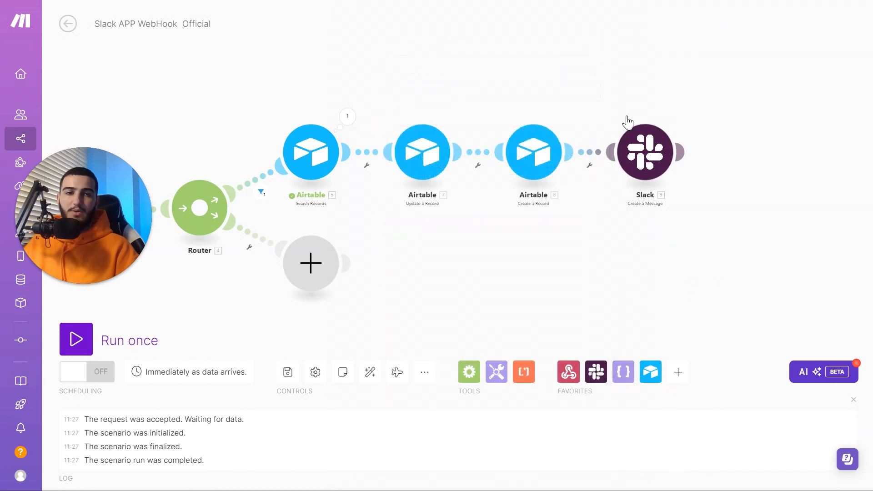
scroll(627, 136, "down", 3)
scroll(433, 156, "up", 3)
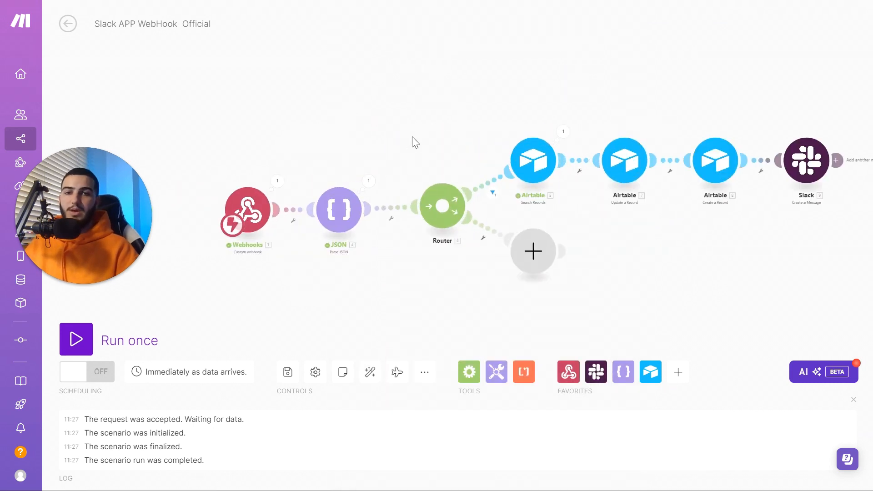
left_click(91, 325)
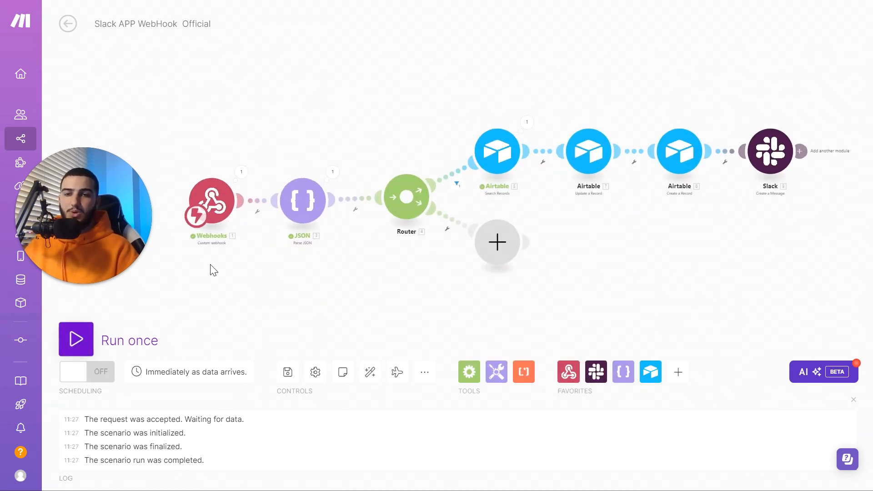
scroll(315, 258, "down", 4)
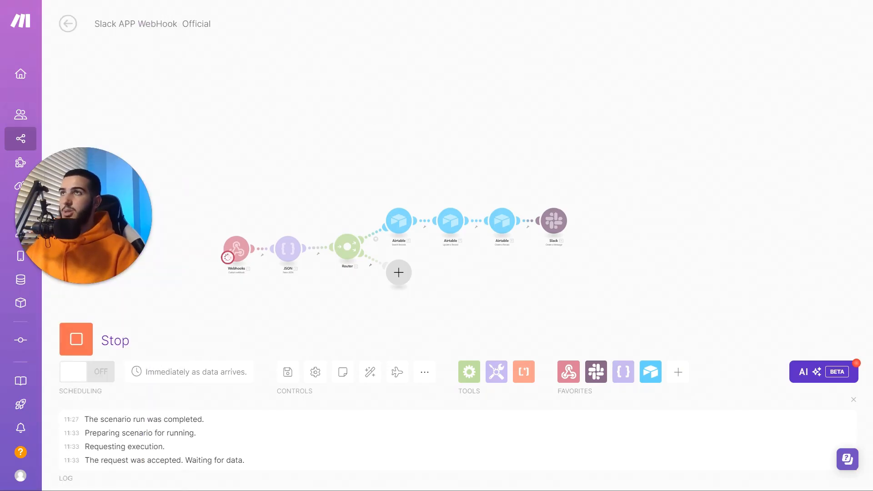
Bring Slack over the scenario and press Say Hello in the welcome message to fire the webhook
left_click_drag(872, 282, 360, 23)
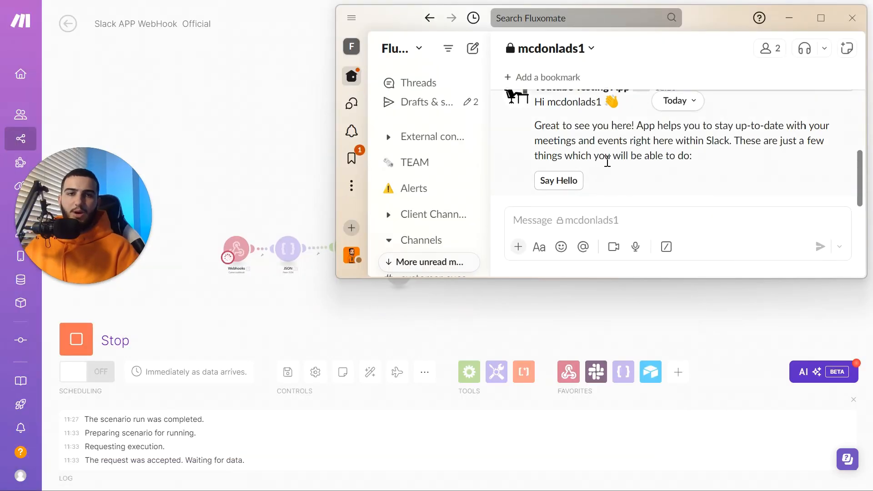
scroll(591, 172, "up", 1)
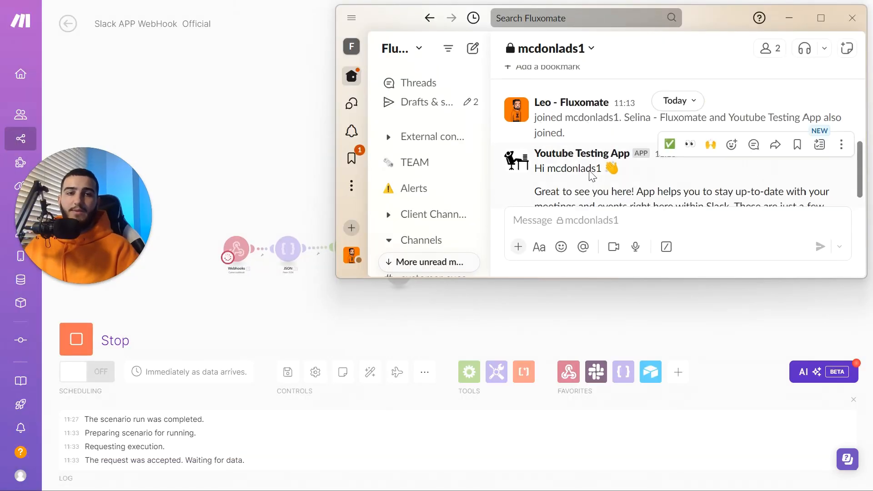
scroll(587, 170, "up", 3)
scroll(568, 182, "down", 4)
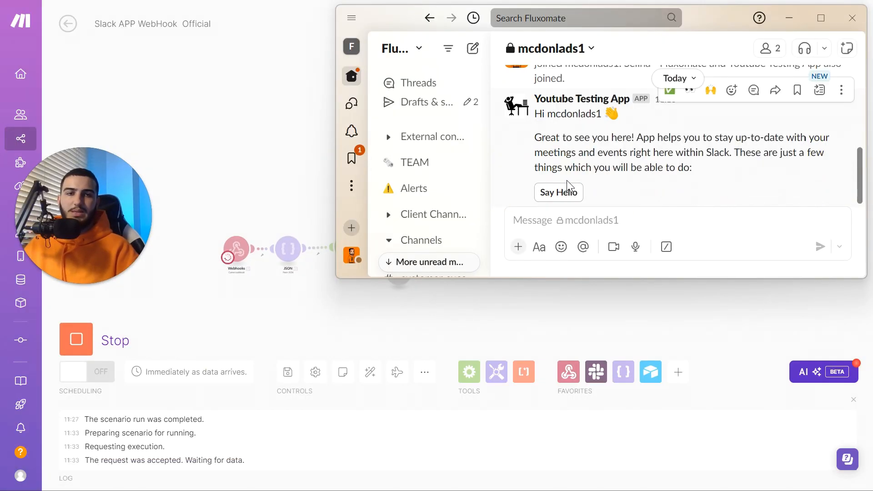
left_click(566, 181)
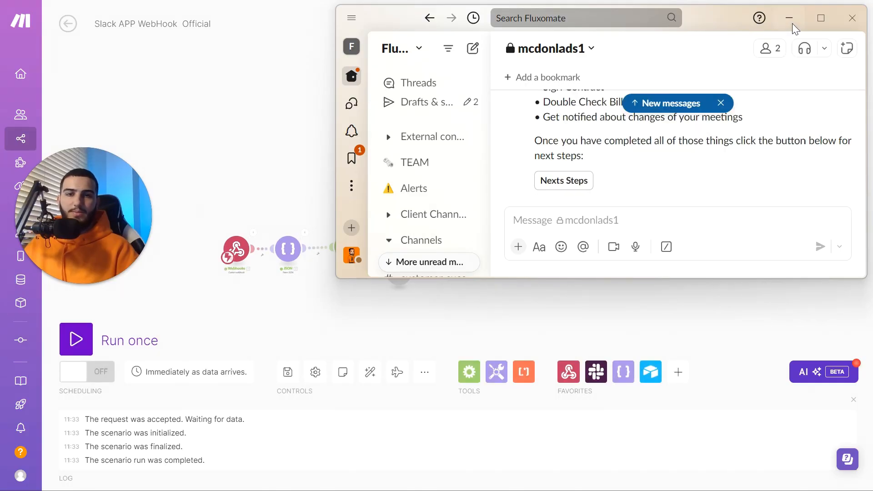
Check the completed run, then enlarge Slack to review the Sign Contract bullet and next-steps sentence
left_click(792, 23)
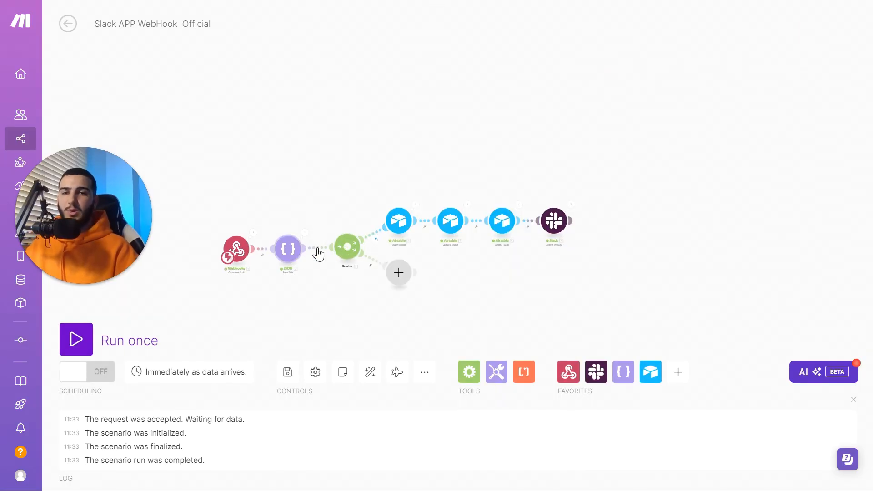
scroll(342, 236, "up", 2)
scroll(412, 217, "up", 3)
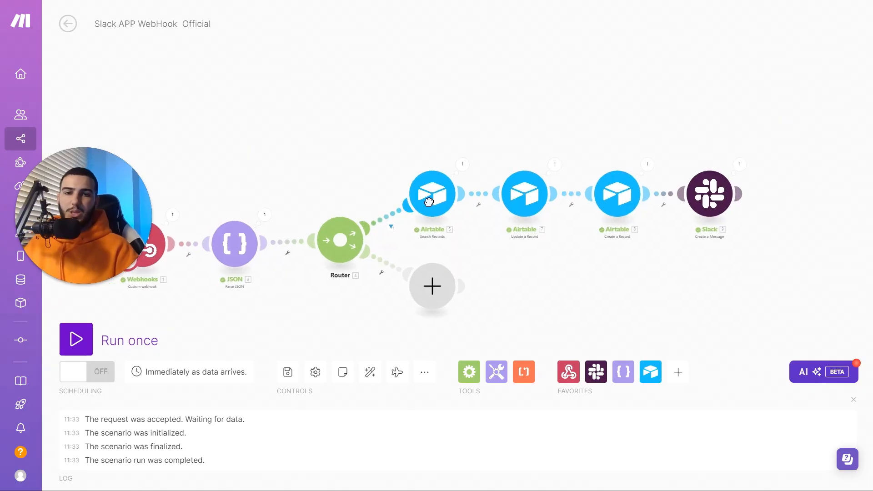
left_click(384, 486)
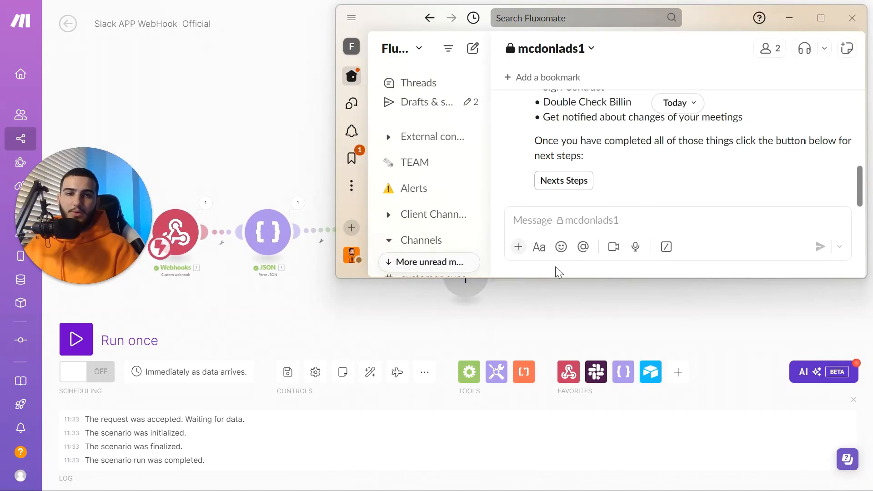
left_click(817, 19)
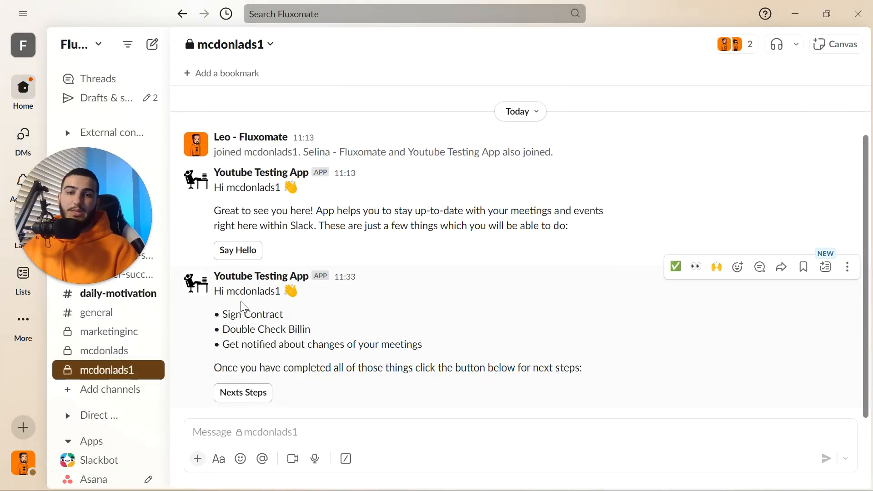
left_click_drag(232, 311, 276, 321)
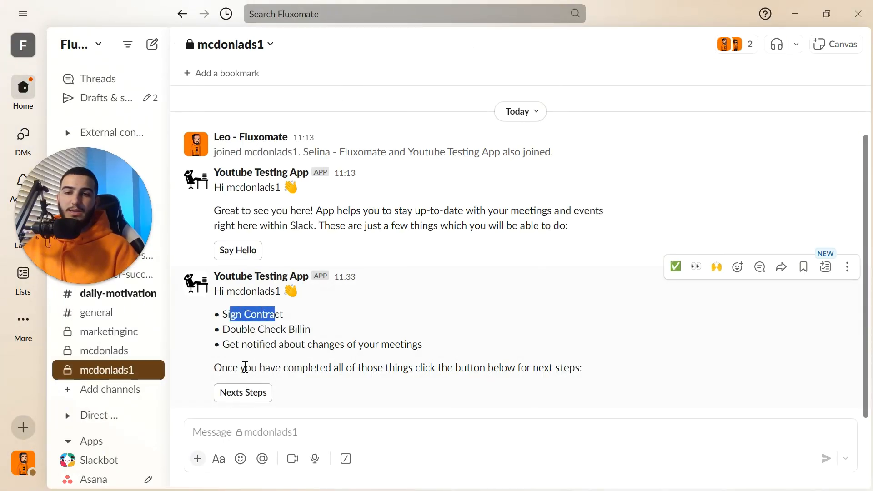
left_click_drag(245, 367, 553, 367)
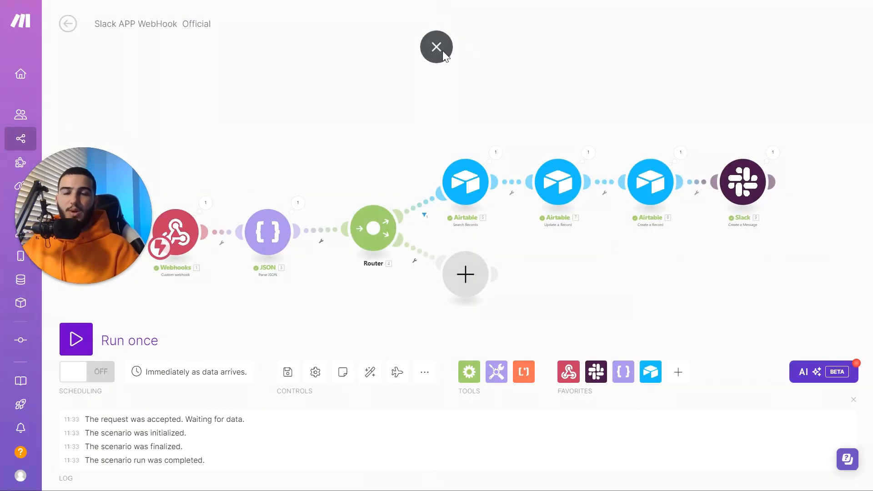
Close the Airtable field dialog and show the FigJam automation flowchart board in full screen
left_click(437, 47)
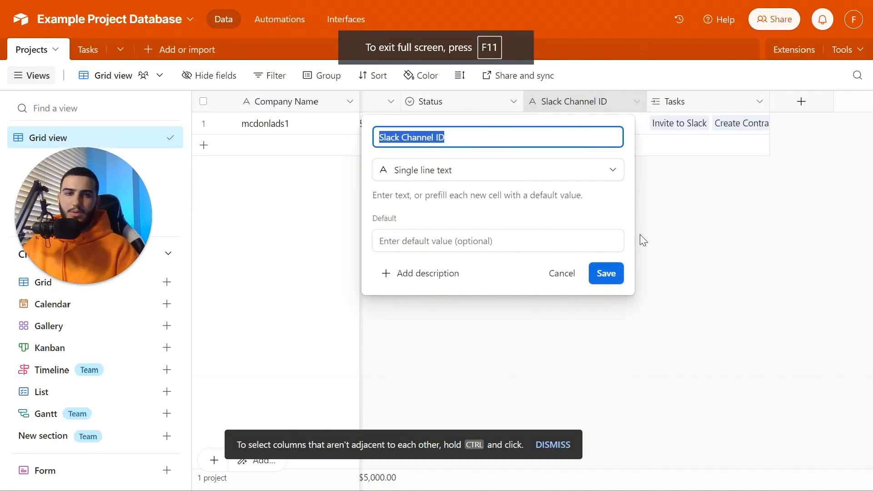
left_click(640, 237)
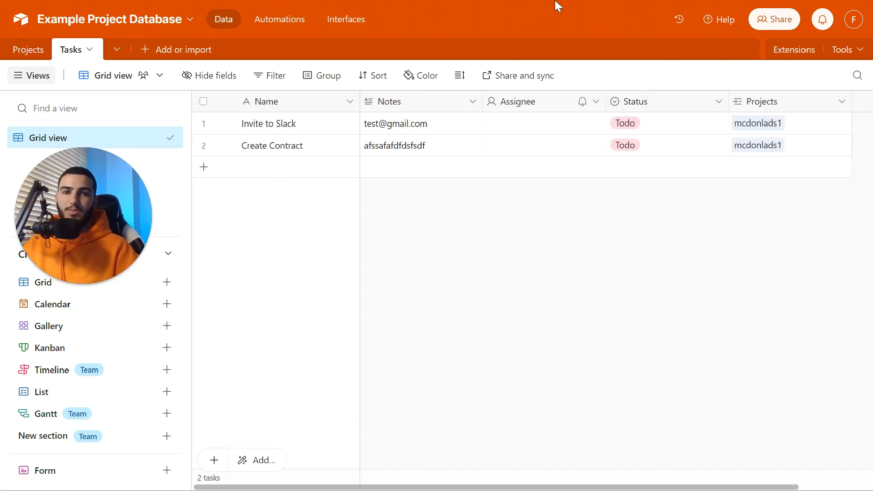
left_click(436, 45)
left_click(53, 11)
key("F11")
scroll(450, 197, "down", 6)
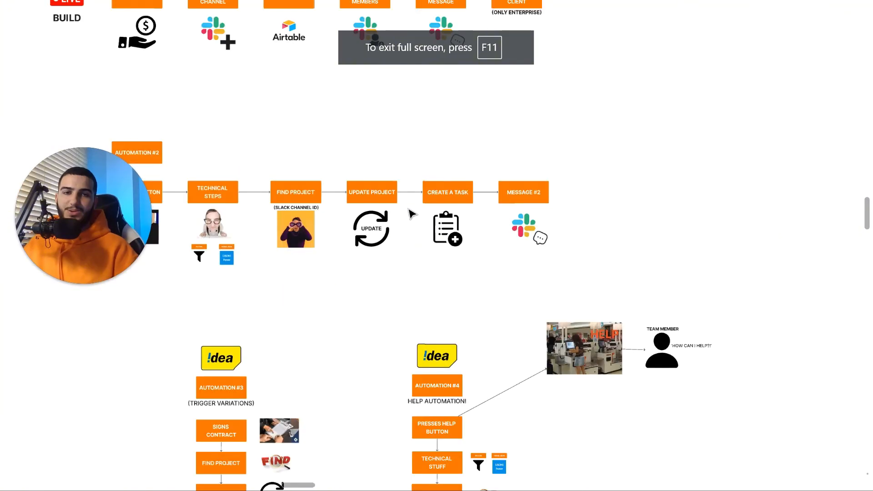
scroll(431, 309, "up", 3)
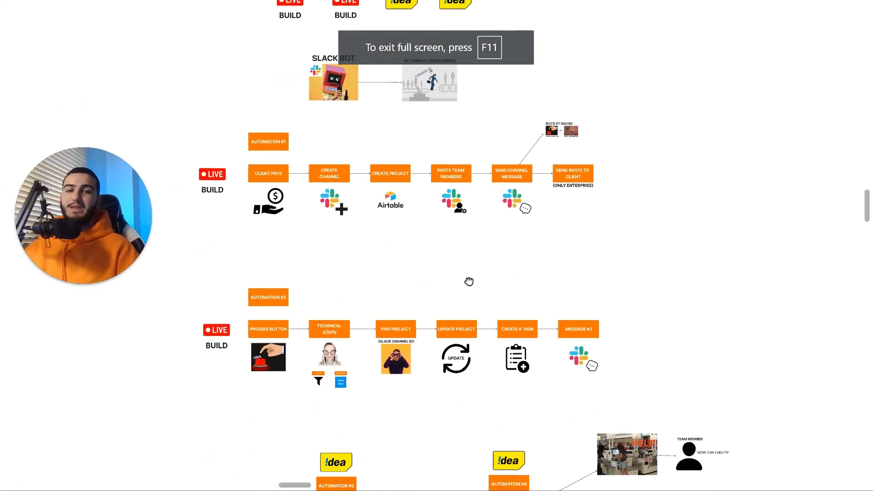